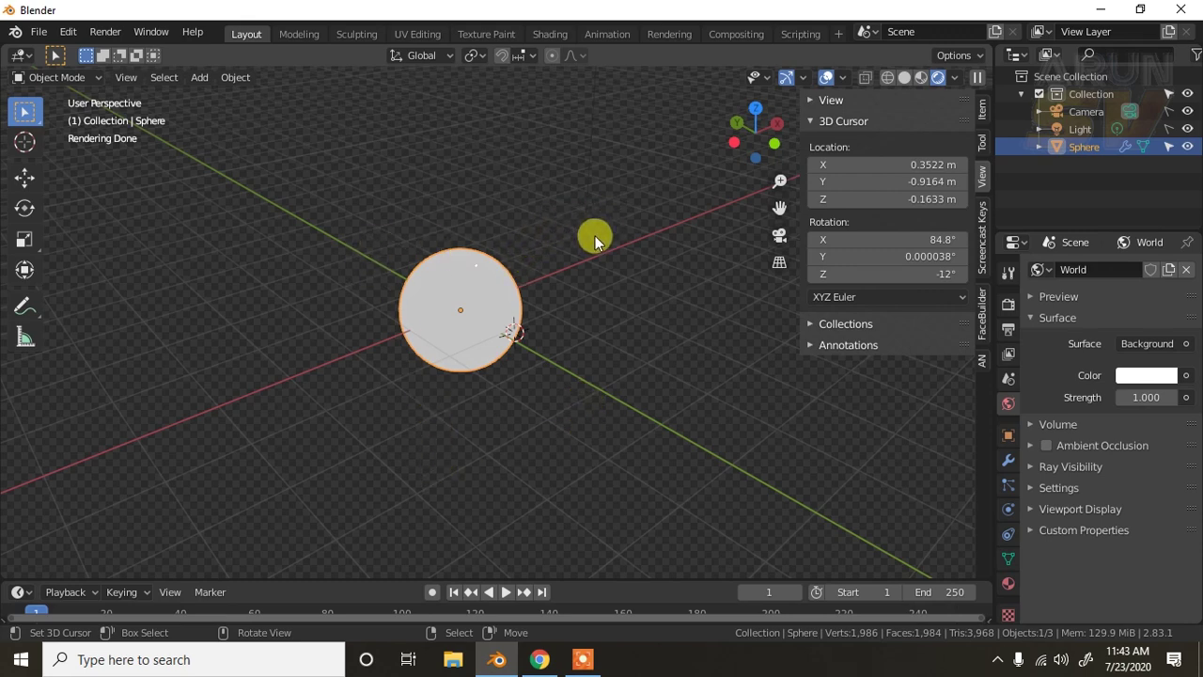
# Step: Delete the original sphere from the scene
pyautogui.scroll(2, 553, 388)
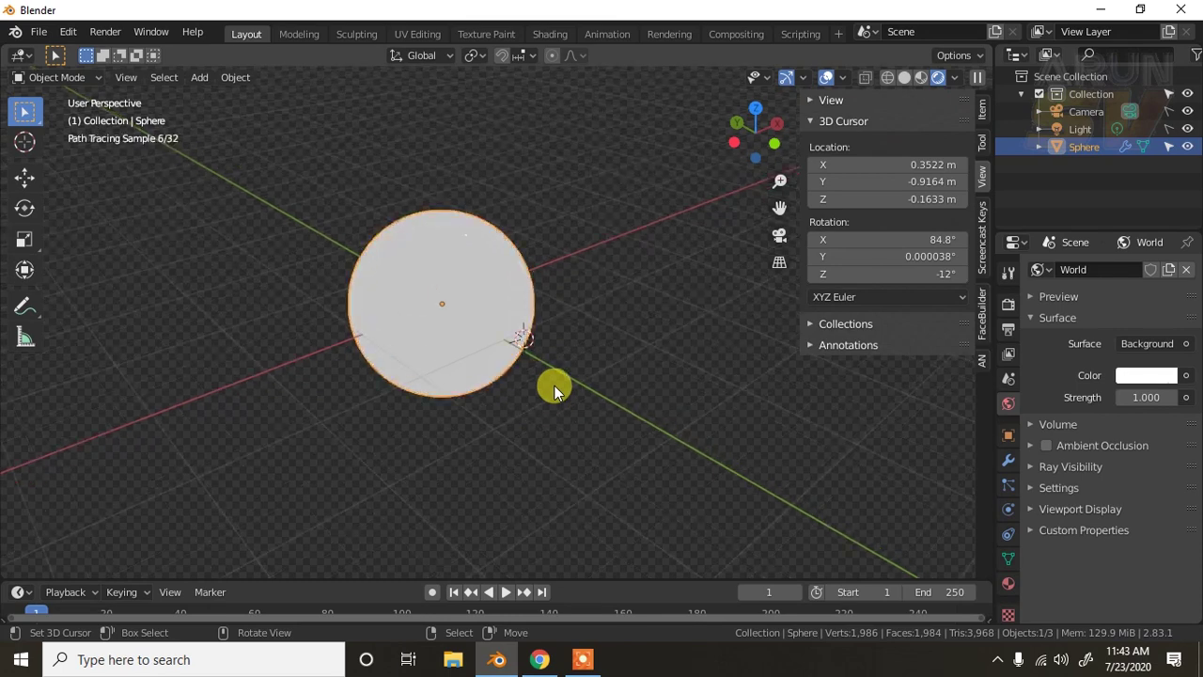
pyautogui.moveTo(356, 358); pyautogui.dragTo(332, 340, button='middle')
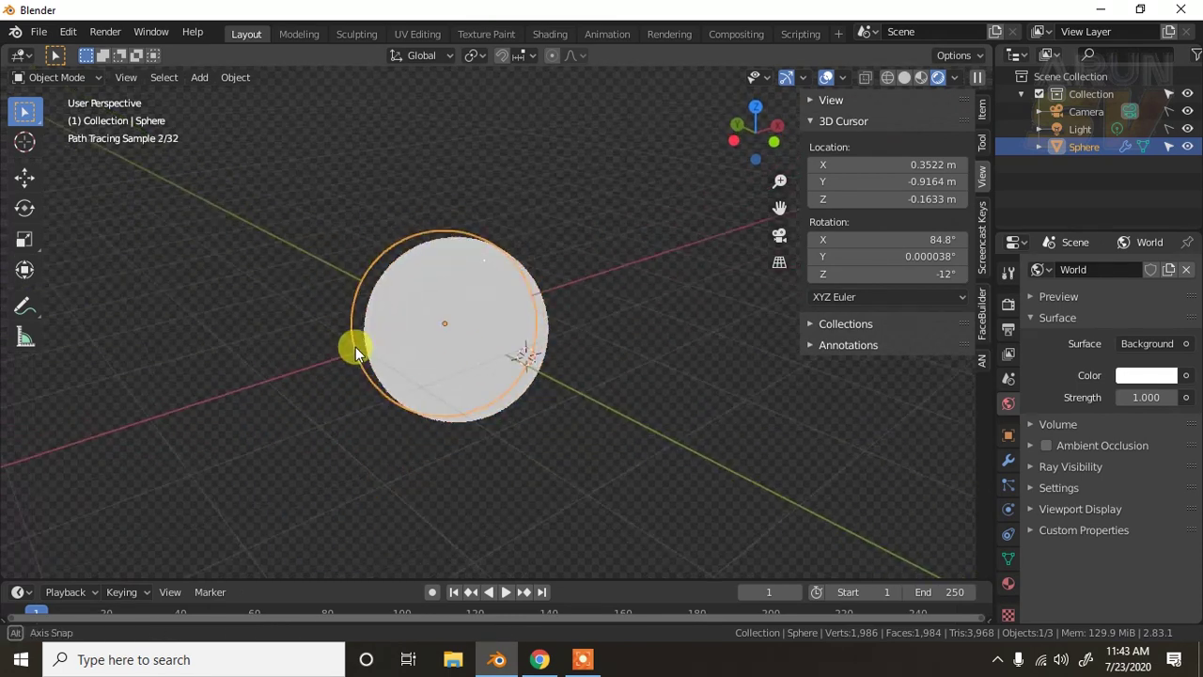
pyautogui.moveTo(565, 358)
pyautogui.mouseDown(button='middle')
pyautogui.moveTo(604, 318)
pyautogui.moveTo(575, 356)
pyautogui.mouseUp(button='middle')
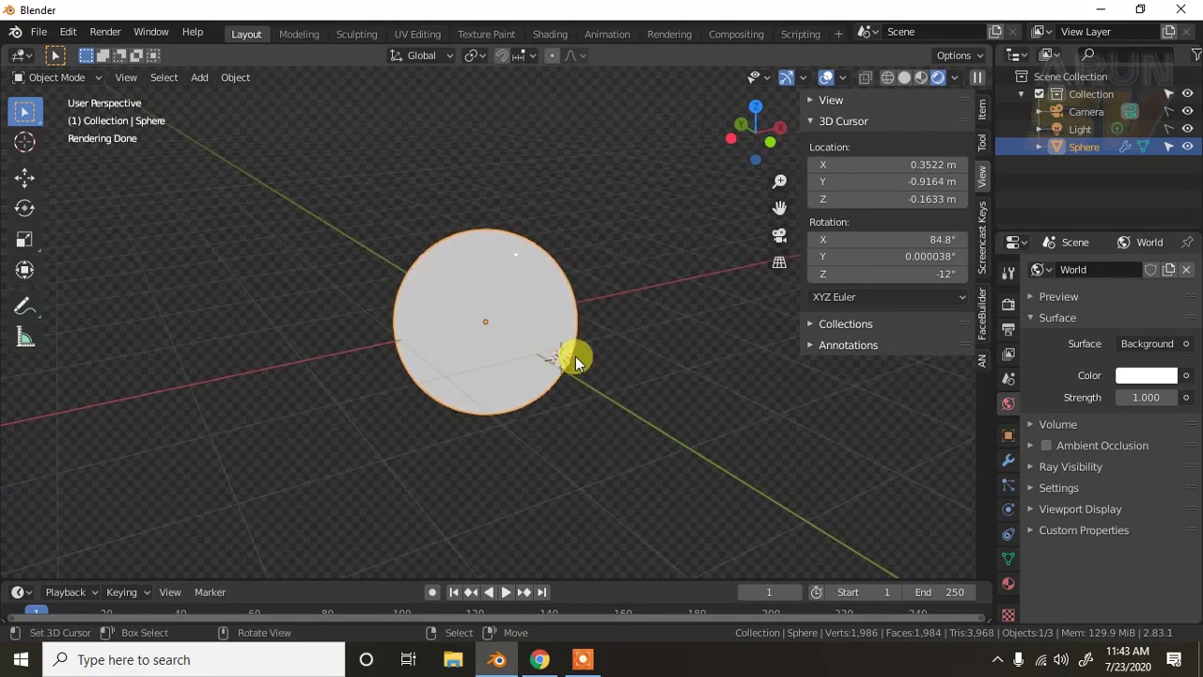
pyautogui.scroll(1, 631, 298)
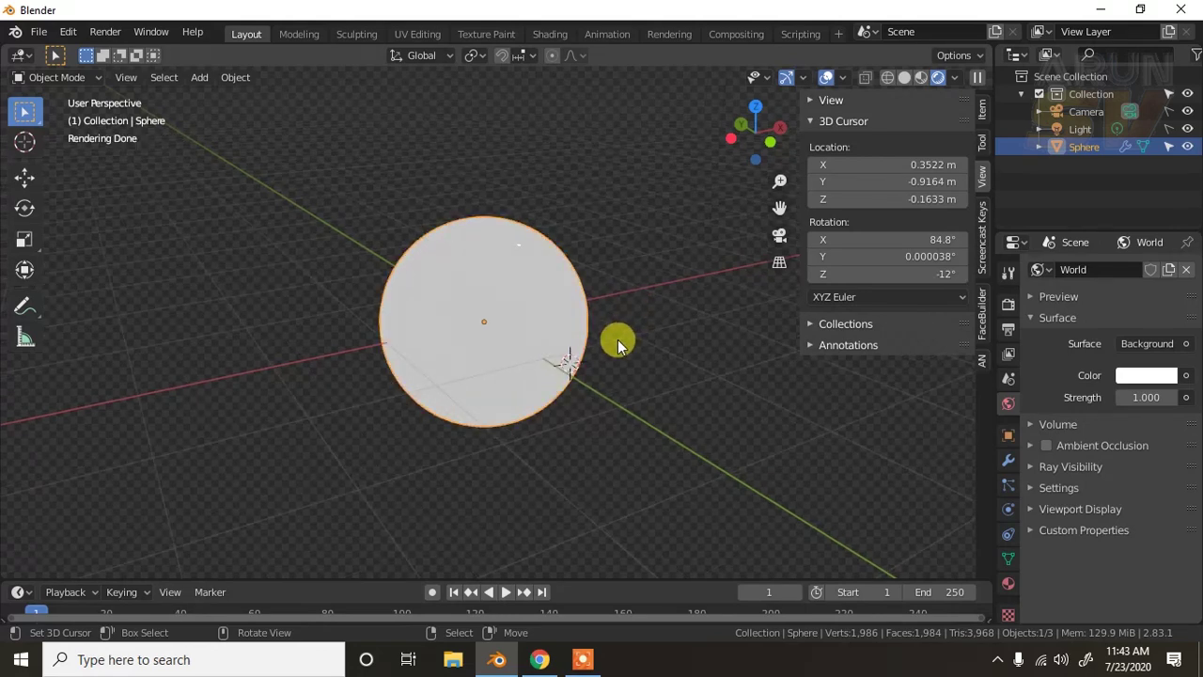
pyautogui.scroll(-1, 618, 339)
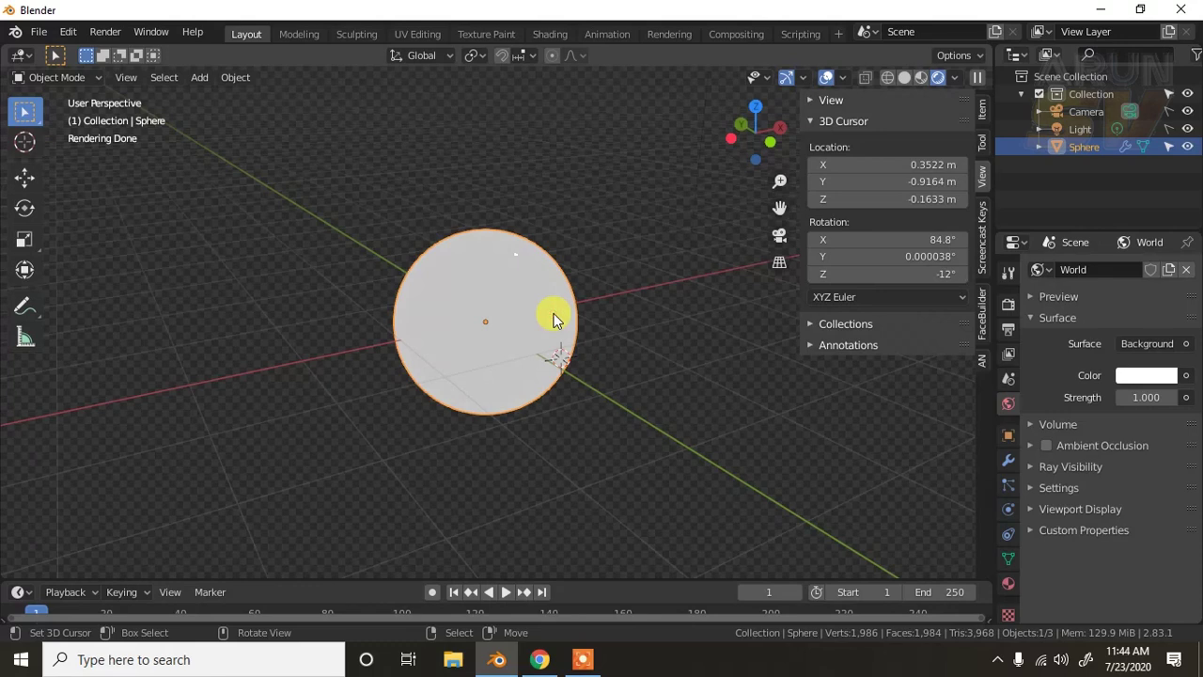
pyautogui.press('x')
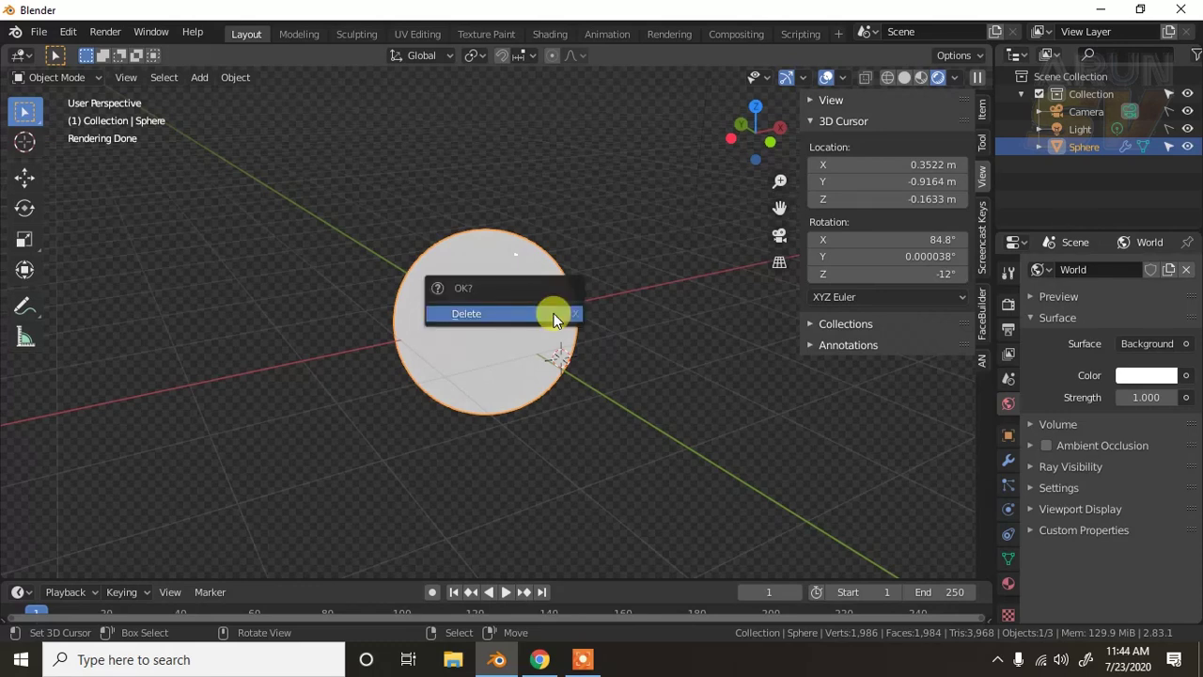
pyautogui.click(554, 313)
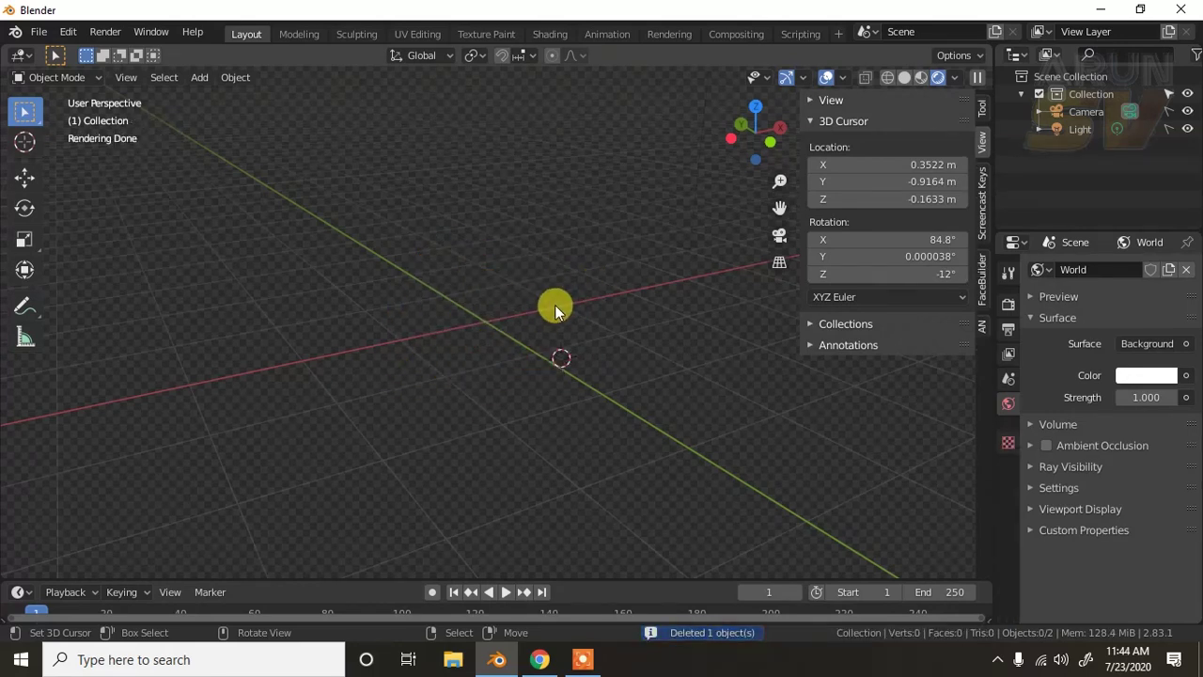
# Step: Add a new UV Sphere mesh in its place
pyautogui.hotkey('shift', 'a')
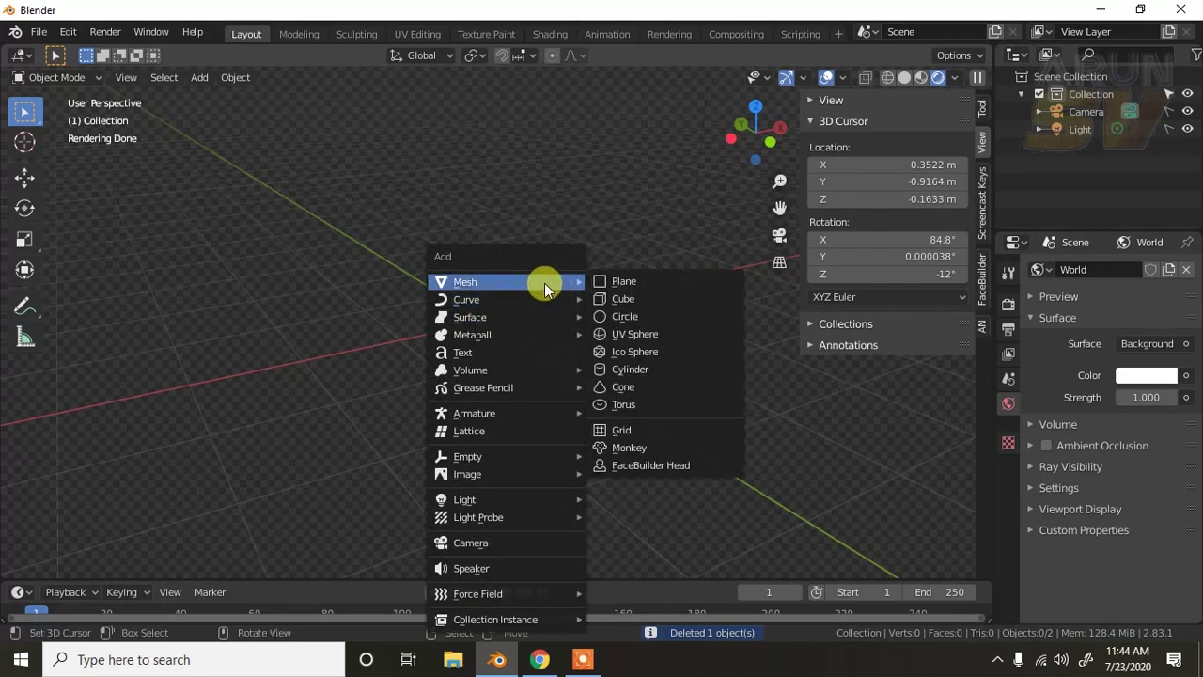
pyautogui.click(671, 334)
pyautogui.moveTo(653, 376)
pyautogui.mouseDown(button='middle')
pyautogui.moveTo(503, 339)
pyautogui.moveTo(536, 280)
pyautogui.moveTo(545, 296)
pyautogui.mouseUp(button='middle')
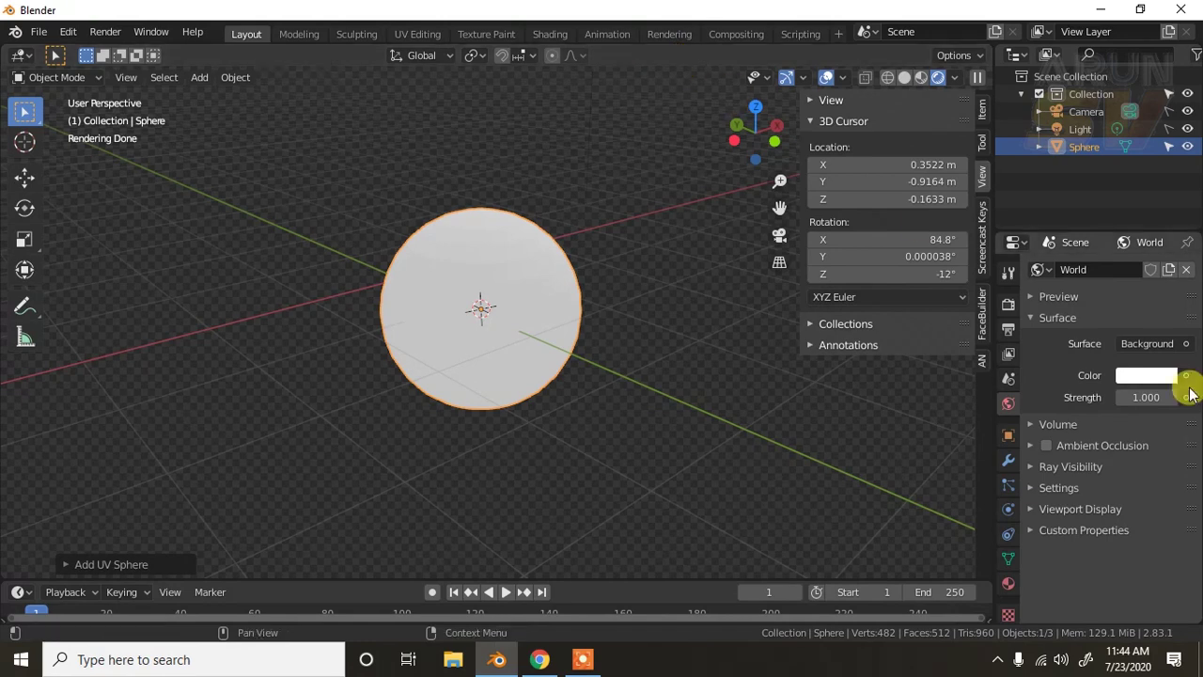
# Step: Create a new material, Material.001, for the sphere in the Material properties
pyautogui.click(1039, 319)
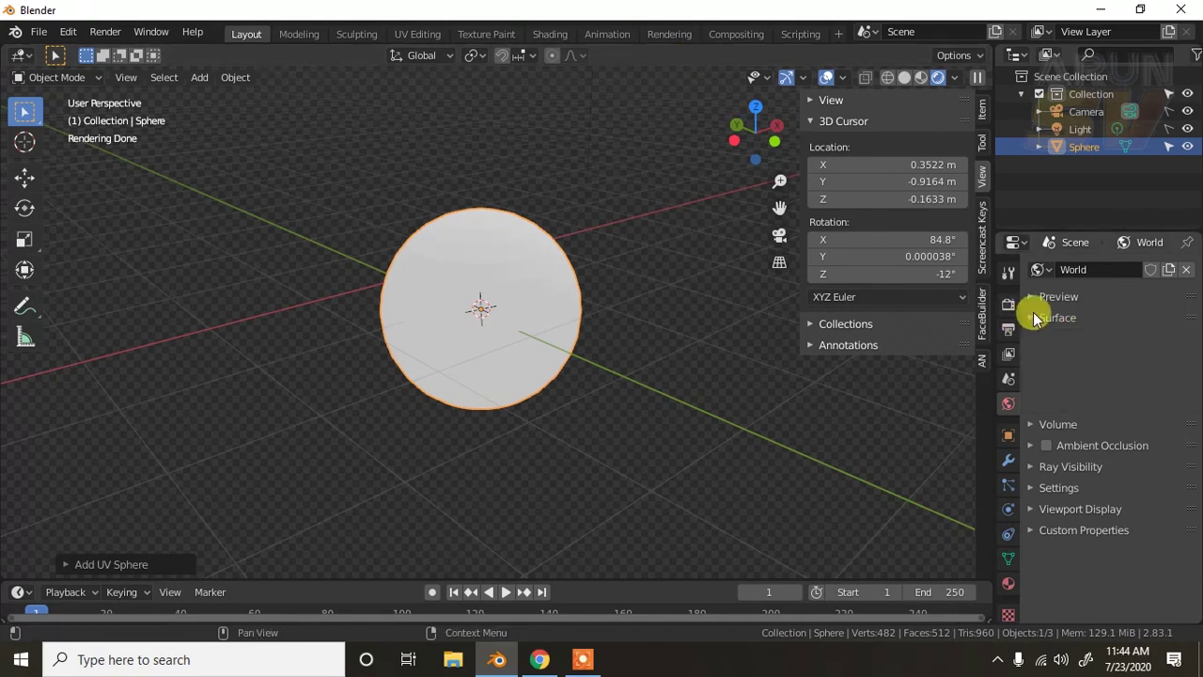
pyautogui.click(1008, 585)
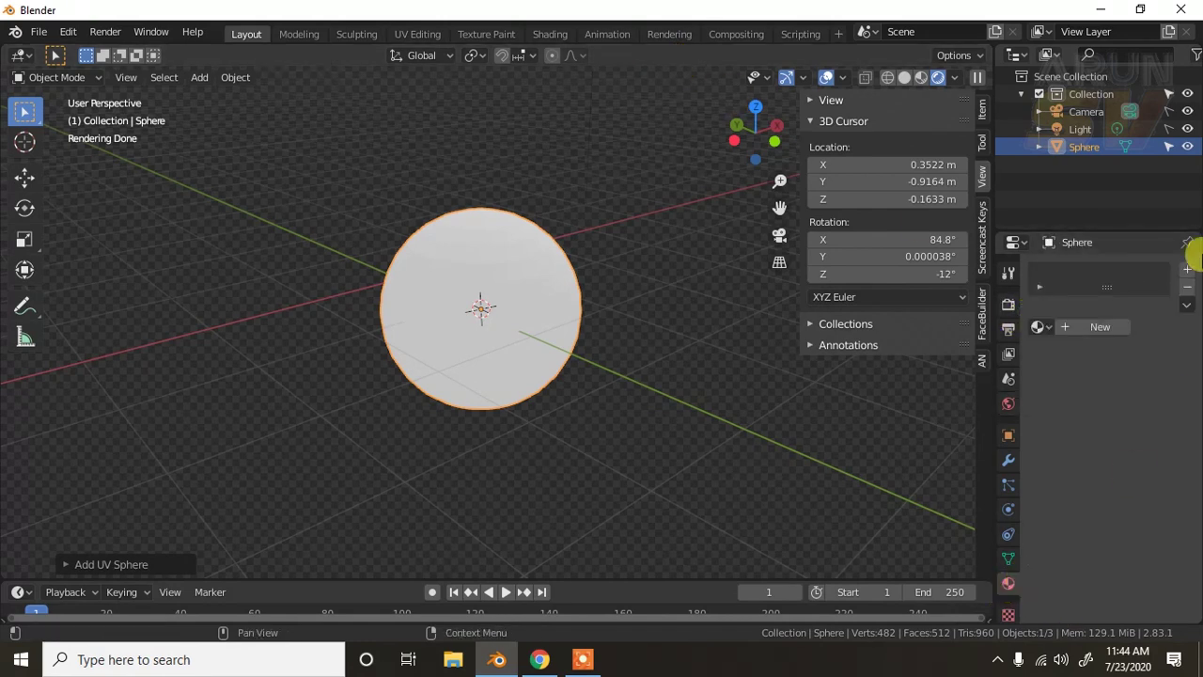
pyautogui.click(1096, 327)
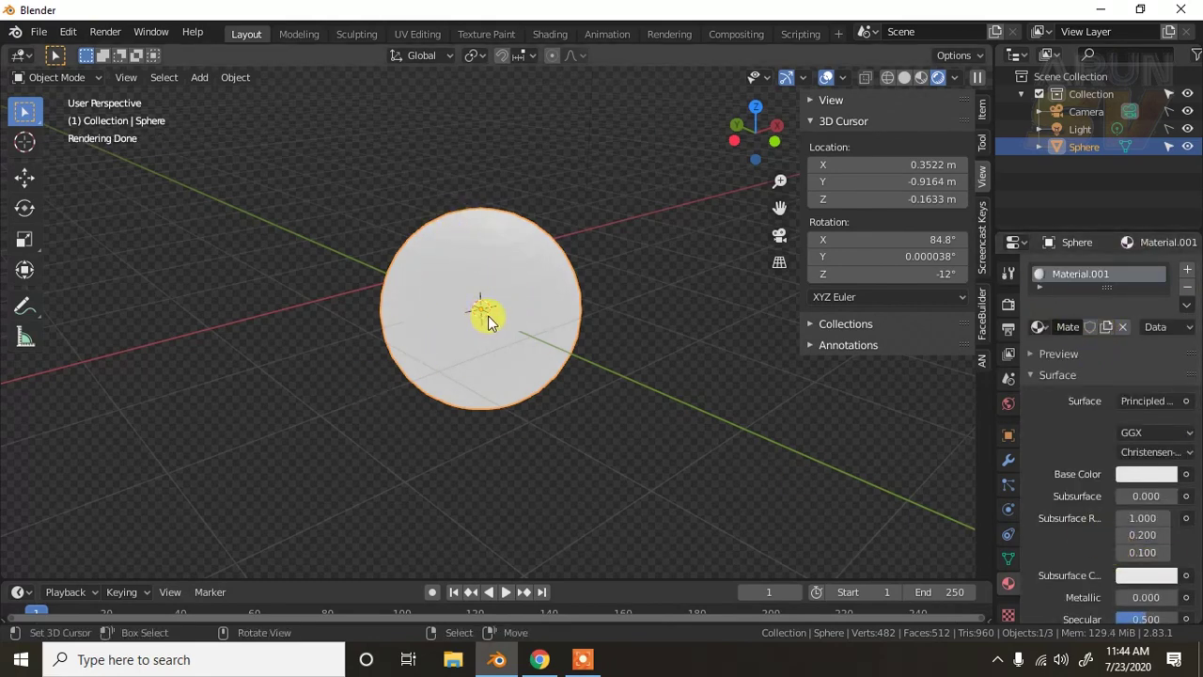
# Step: In the Shading workspace, show the sphere's Object material nodes instead of the World
pyautogui.click(550, 34)
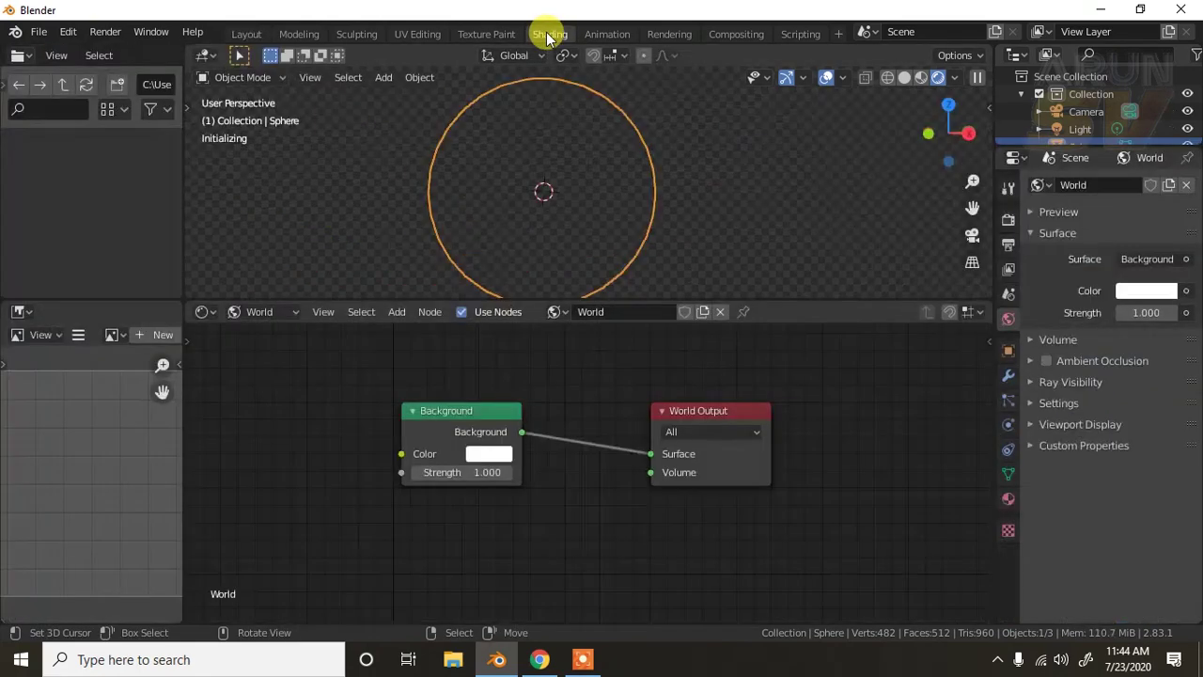
pyautogui.press('Home')
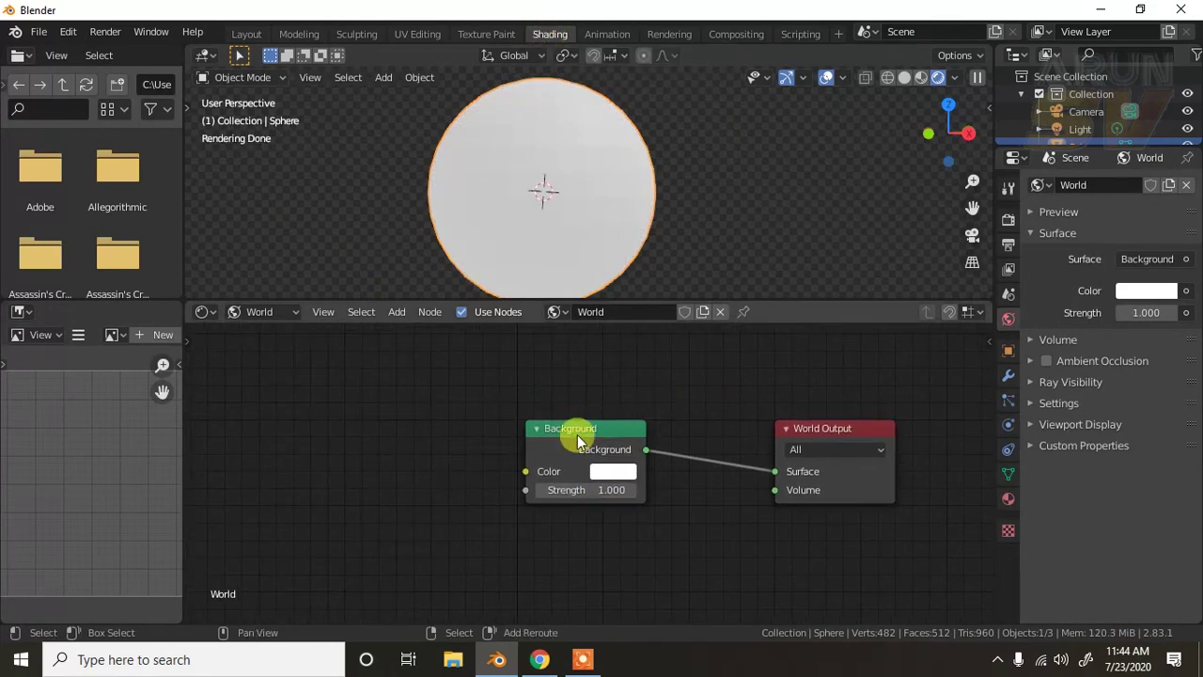
pyautogui.click(264, 312)
pyautogui.click(264, 333)
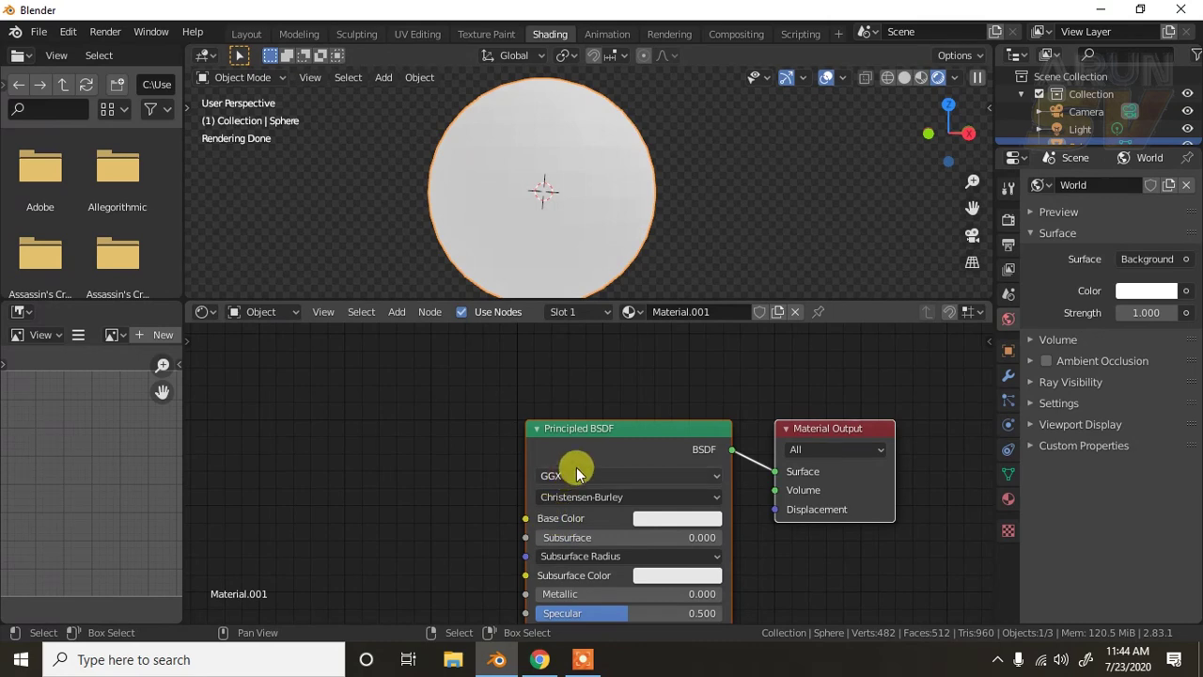
# Step: Set the Principled BSDF Metallic to 1.000 and Roughness to 0.000
pyautogui.moveTo(576, 467); pyautogui.dragTo(561, 411, button='middle')
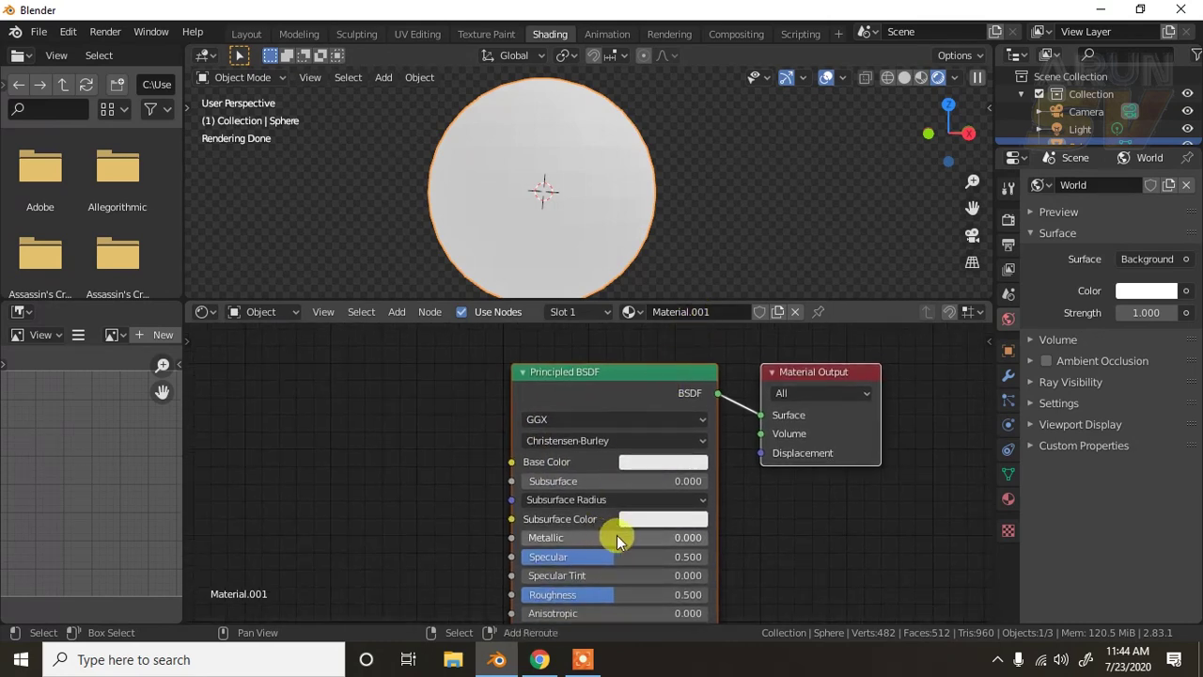
pyautogui.moveTo(615, 537); pyautogui.dragTo(645, 461, button='middle')
pyautogui.moveTo(568, 475); pyautogui.dragTo(574, 476)
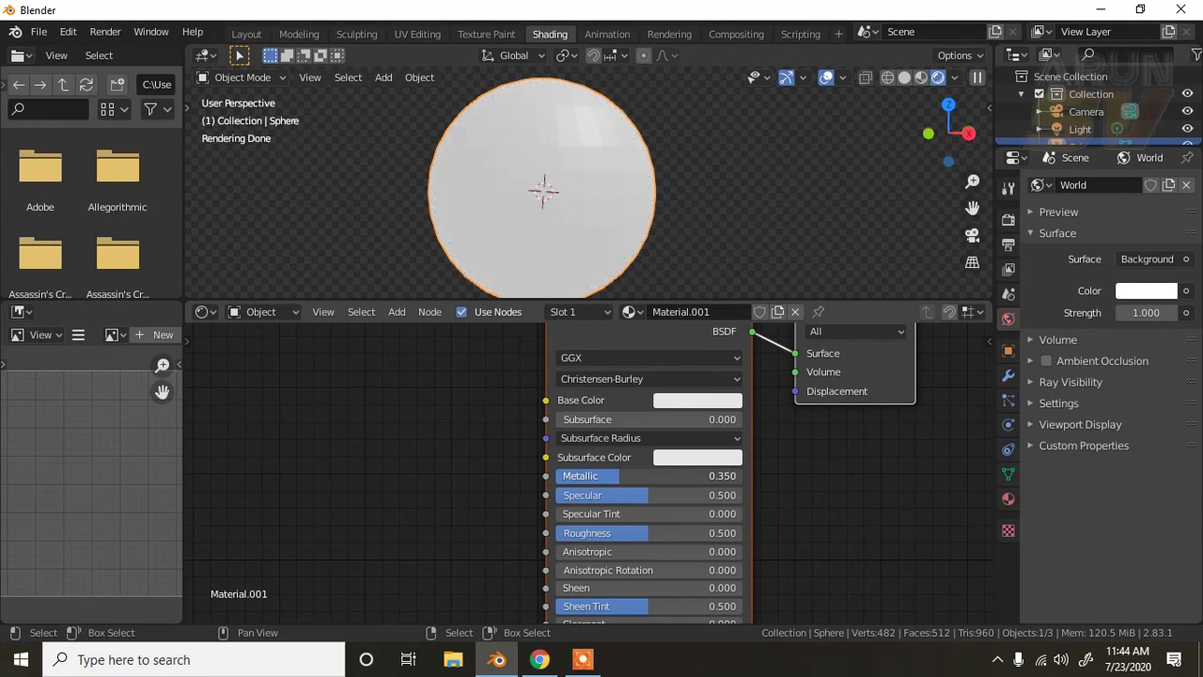
pyautogui.moveTo(619, 475); pyautogui.dragTo(709, 431)
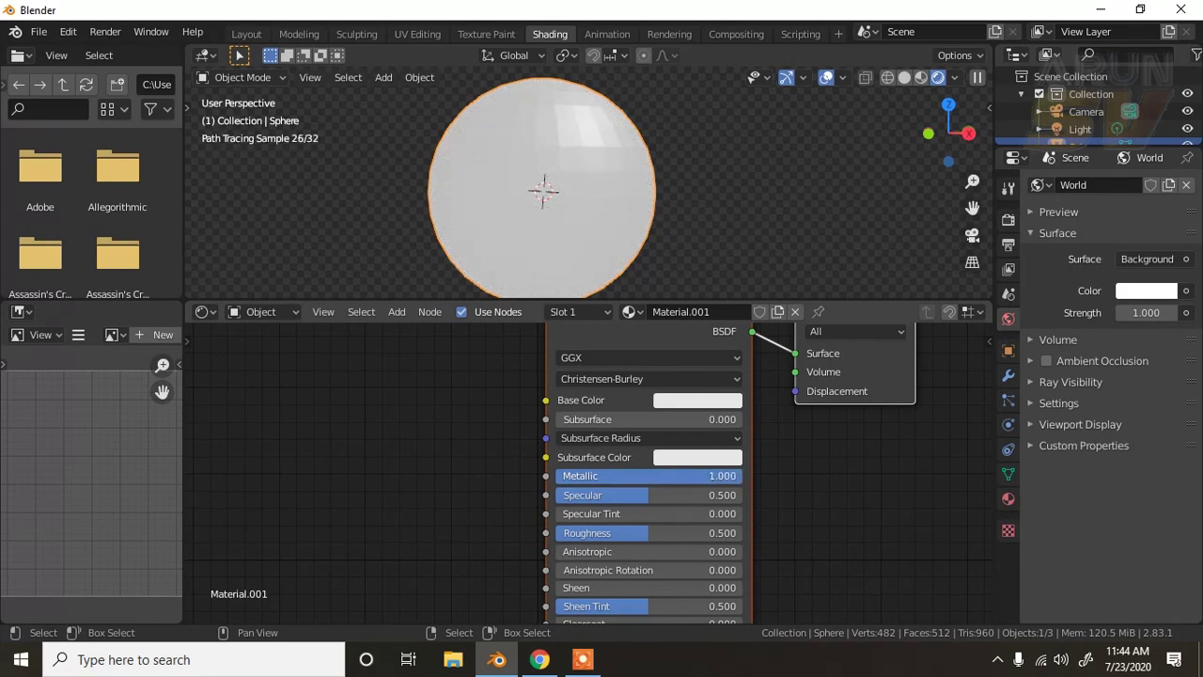
pyautogui.scroll(-2, 556, 135)
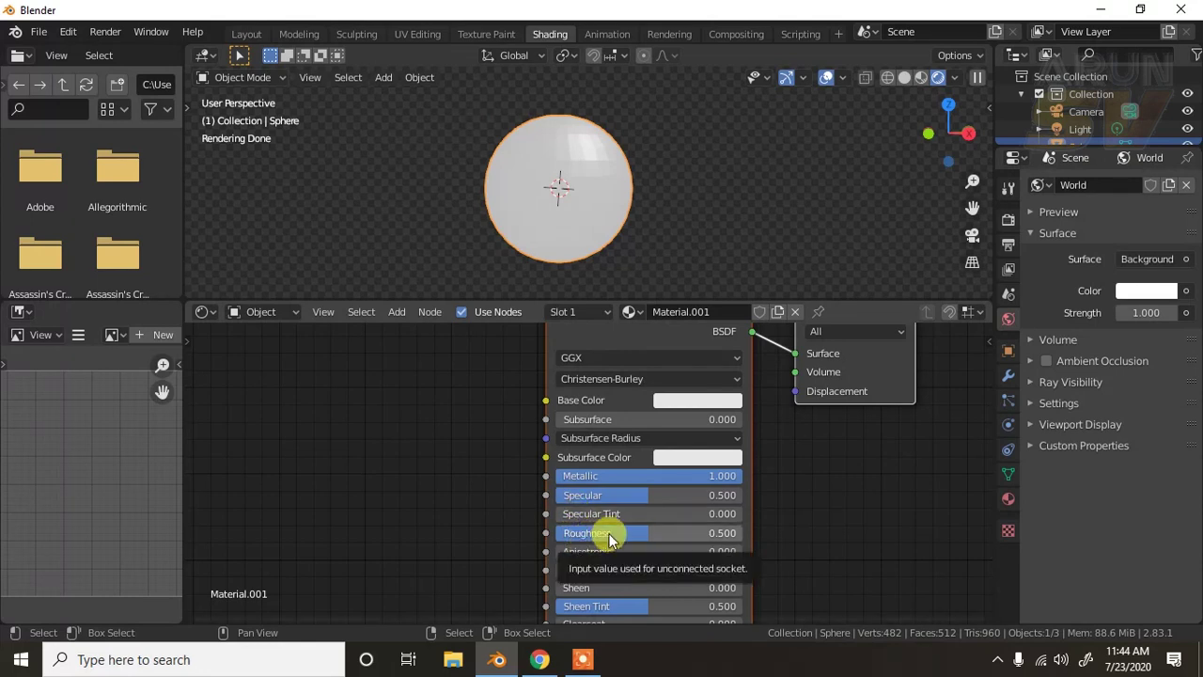
pyautogui.moveTo(649, 537); pyautogui.dragTo(577, 535)
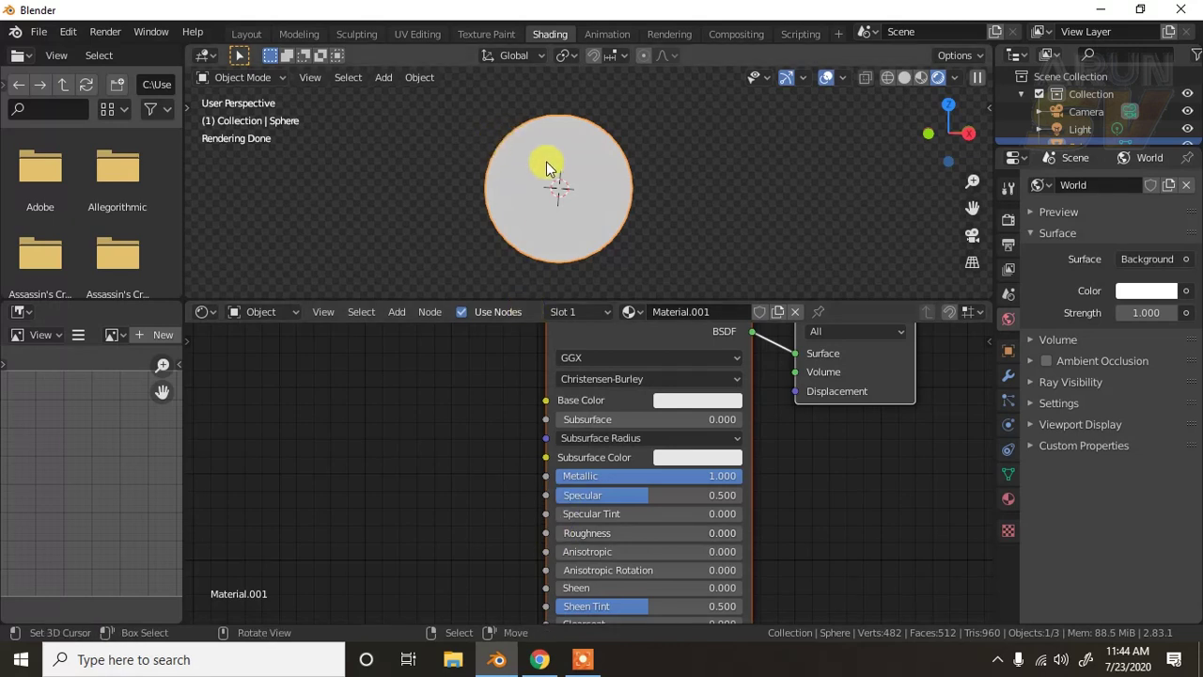
pyautogui.moveTo(546, 161); pyautogui.dragTo(545, 184, button='middle')
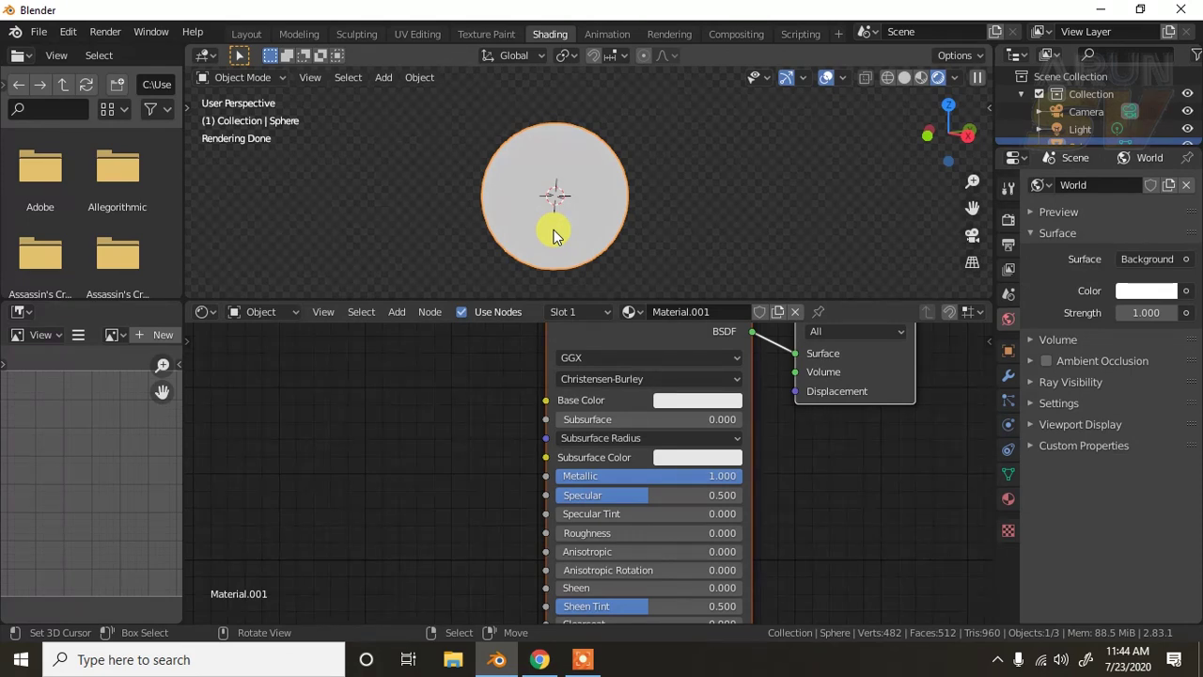
pyautogui.moveTo(567, 226); pyautogui.dragTo(571, 182, button='middle')
pyautogui.moveTo(590, 299); pyautogui.dragTo(571, 376)
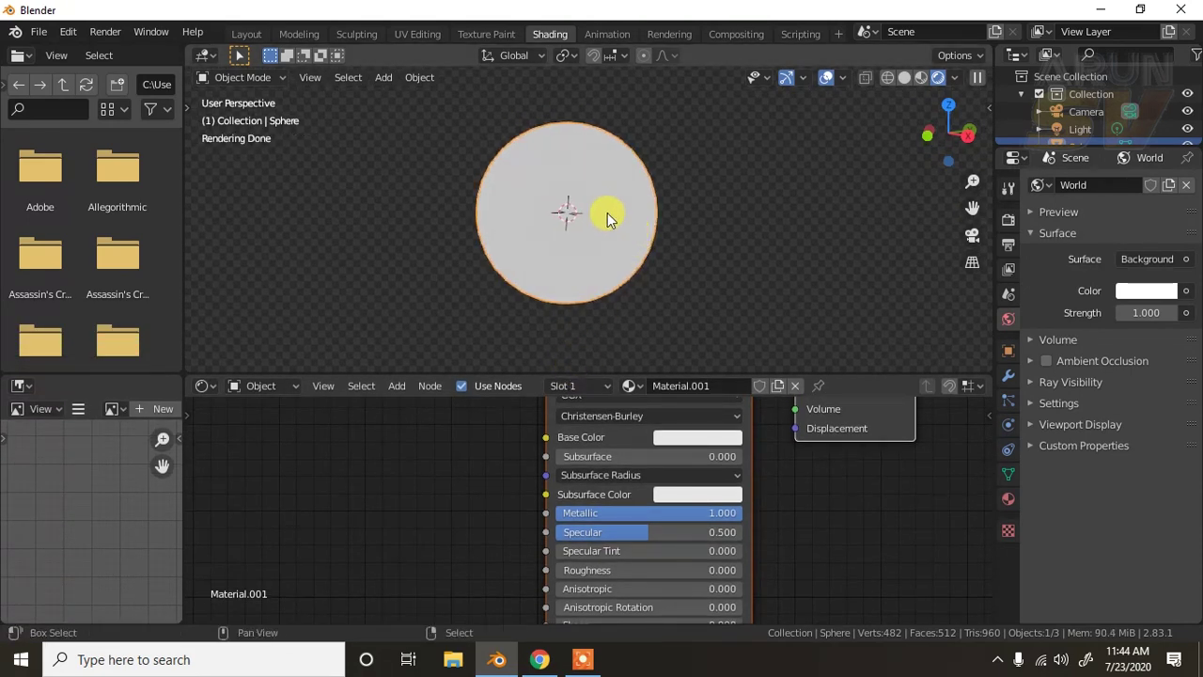
pyautogui.moveTo(607, 218); pyautogui.dragTo(607, 225, button='middle')
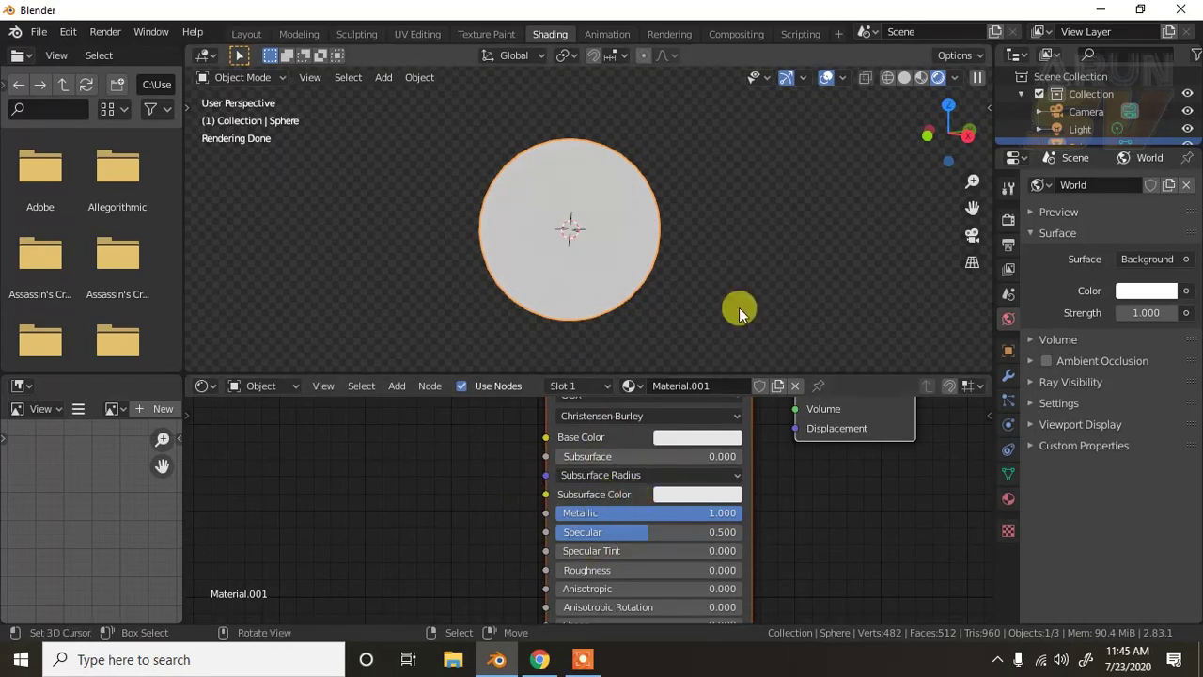
pyautogui.click(267, 386)
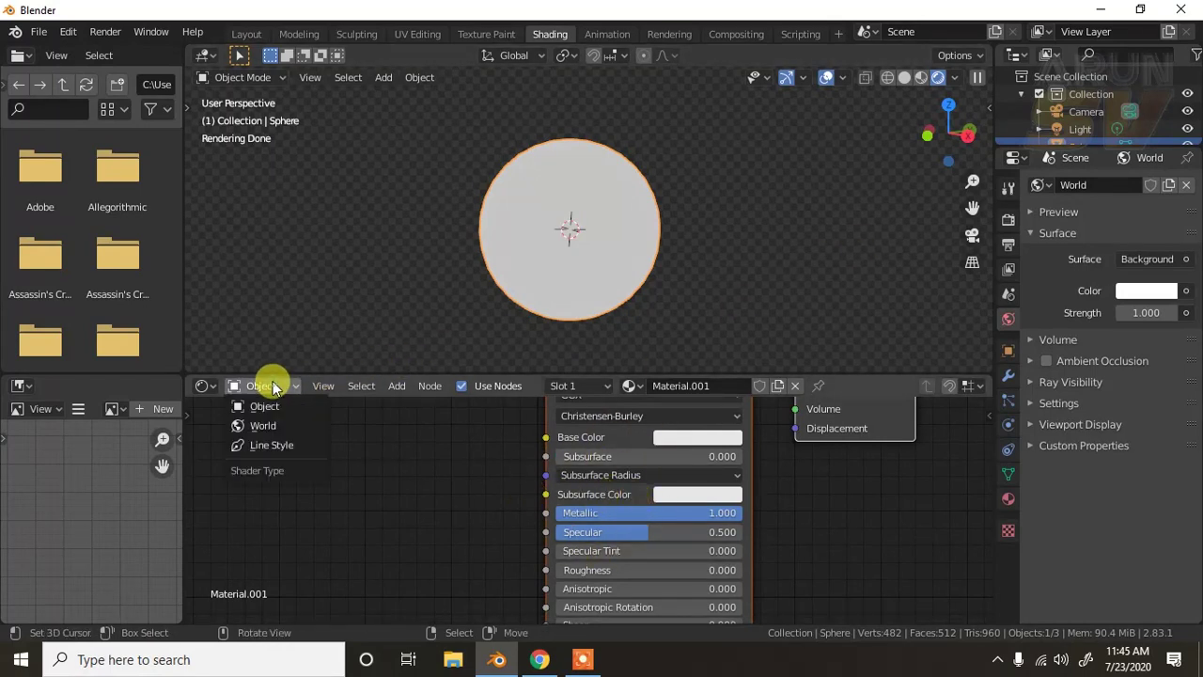
pyautogui.click(264, 428)
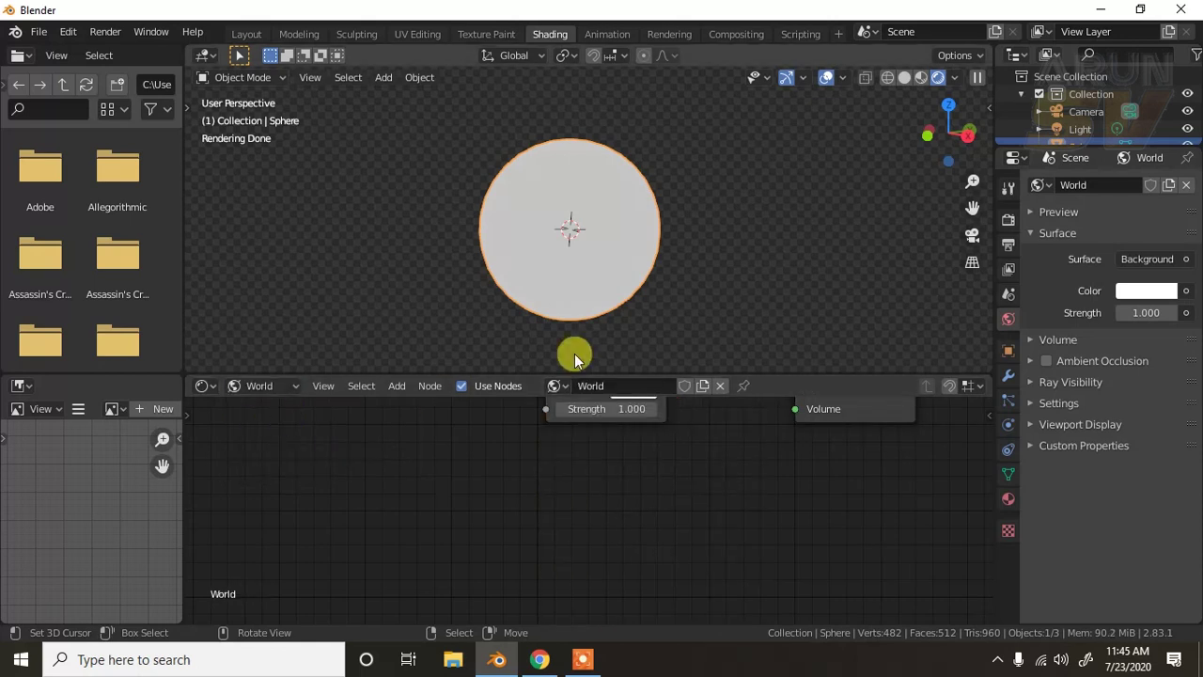
pyautogui.moveTo(564, 372); pyautogui.dragTo(577, 307)
pyautogui.moveTo(715, 446); pyautogui.dragTo(715, 550, button='middle')
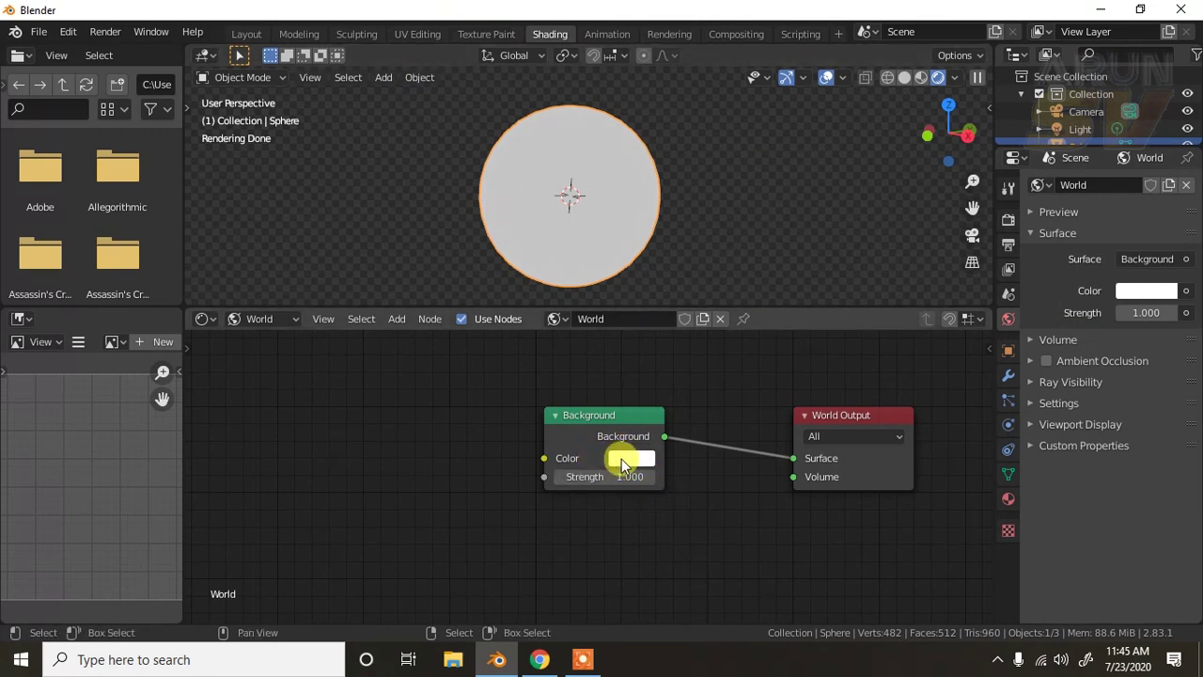
pyautogui.click(622, 459)
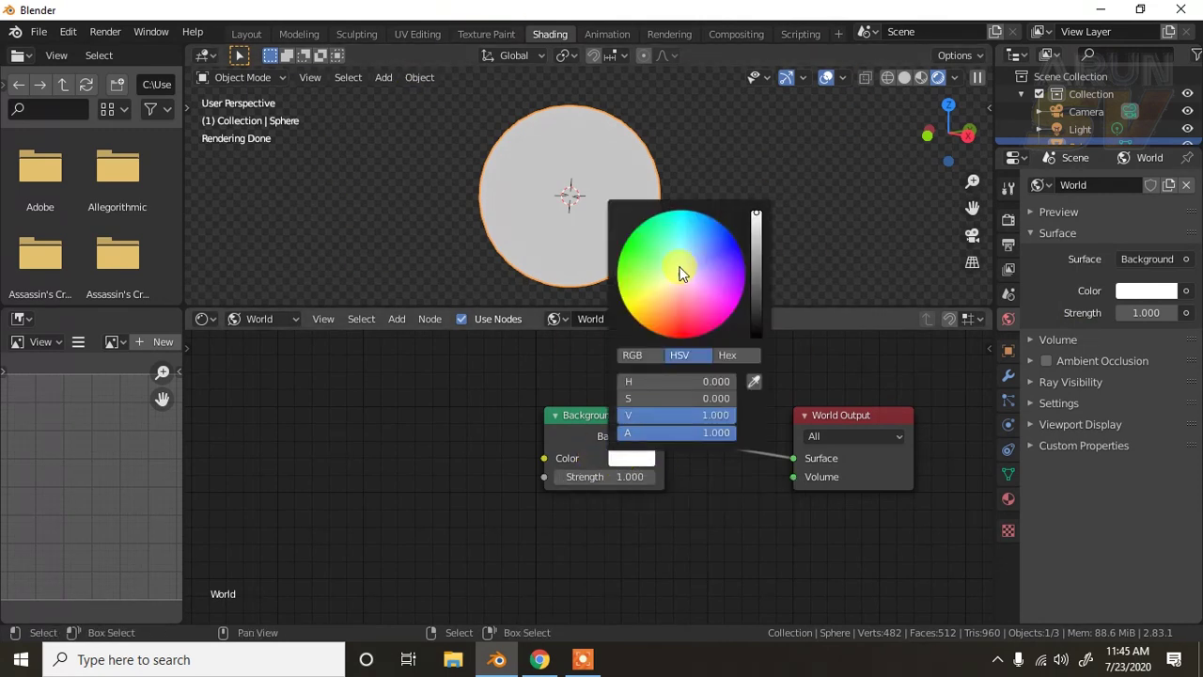
pyautogui.moveTo(683, 274); pyautogui.dragTo(670, 291)
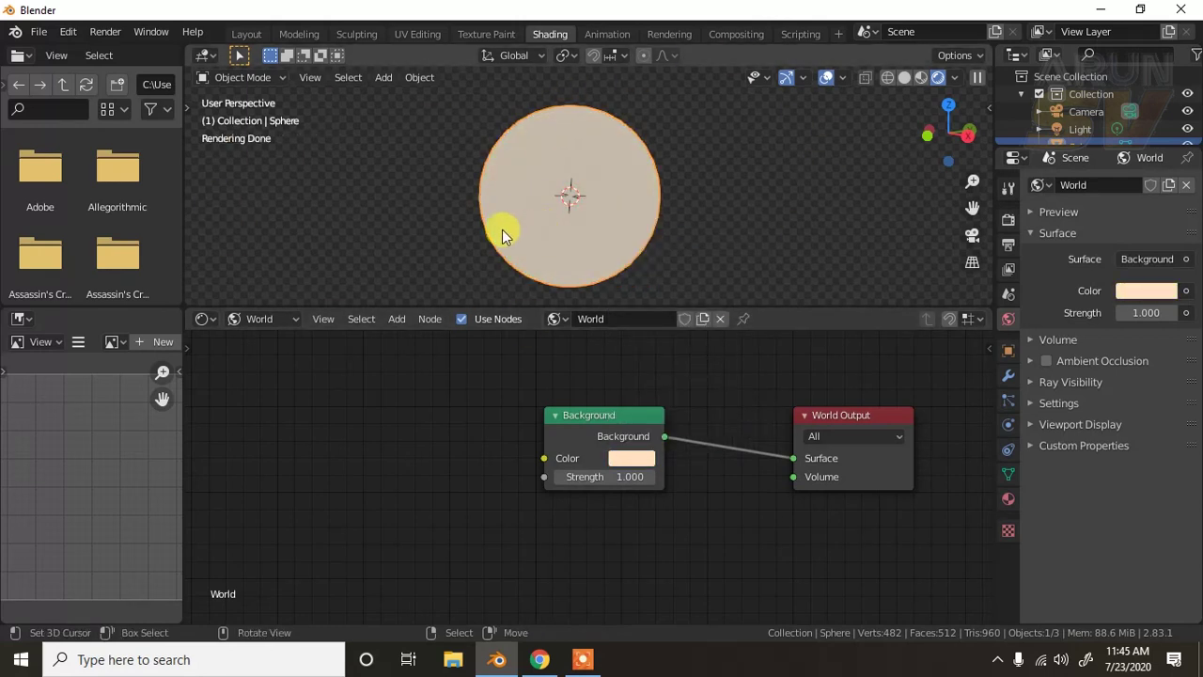
pyautogui.click(635, 465)
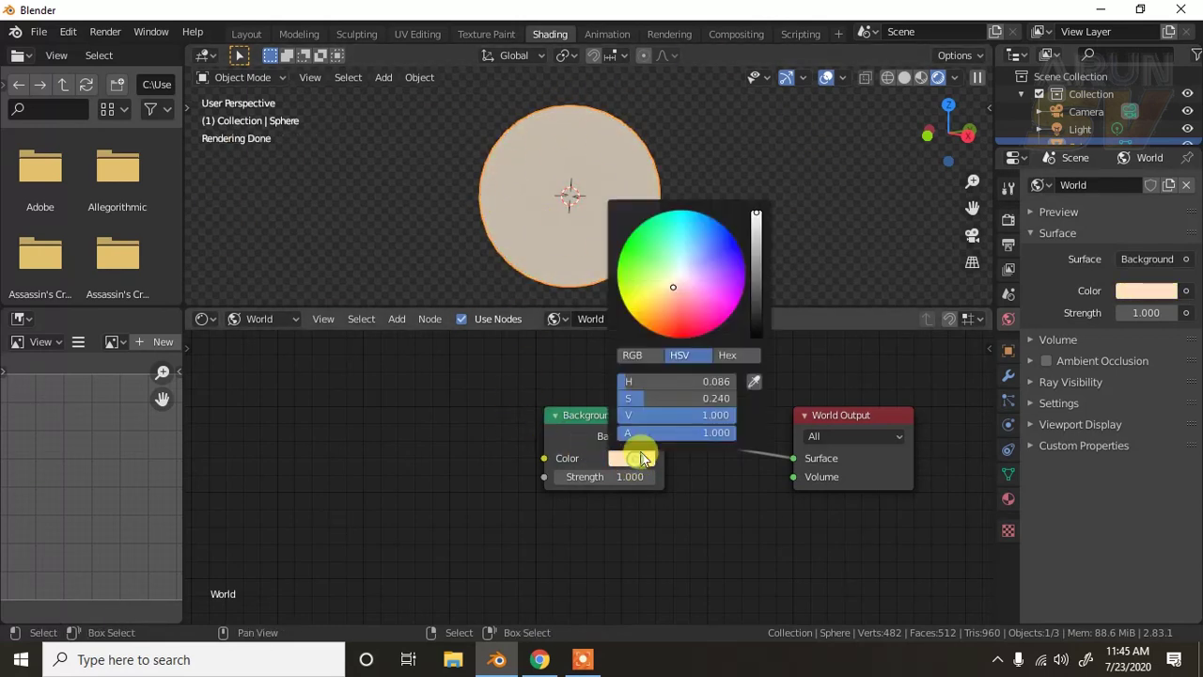
pyautogui.click(678, 275)
pyautogui.click(681, 273)
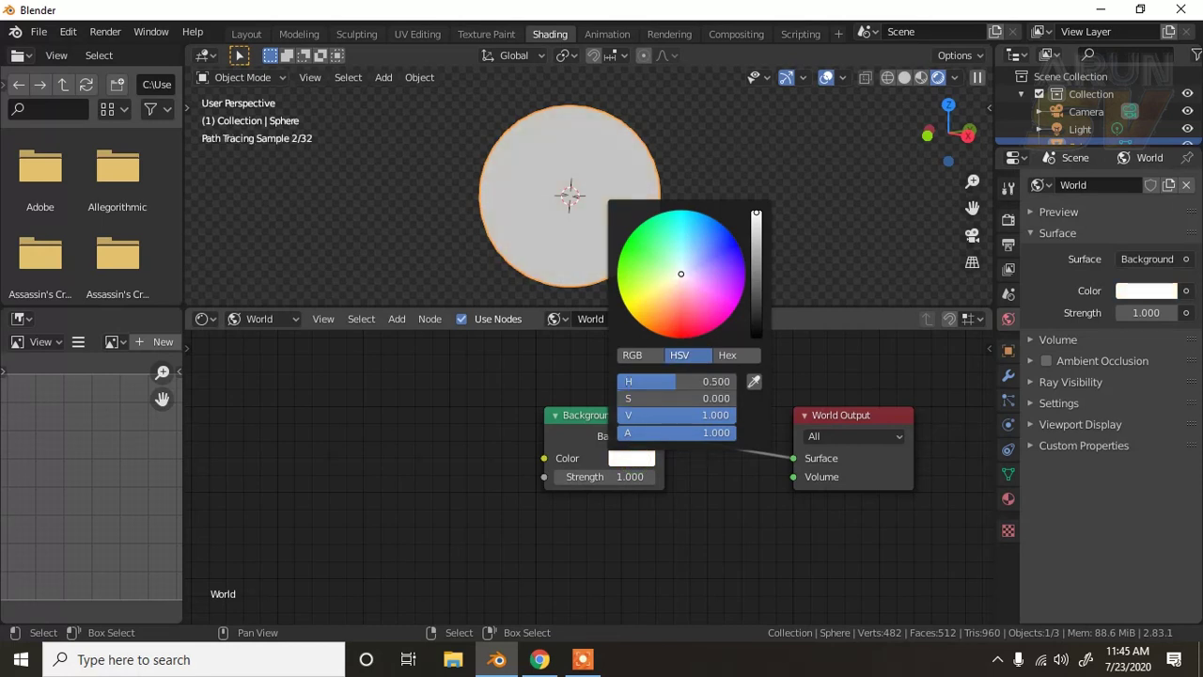
pyautogui.press('Escape')
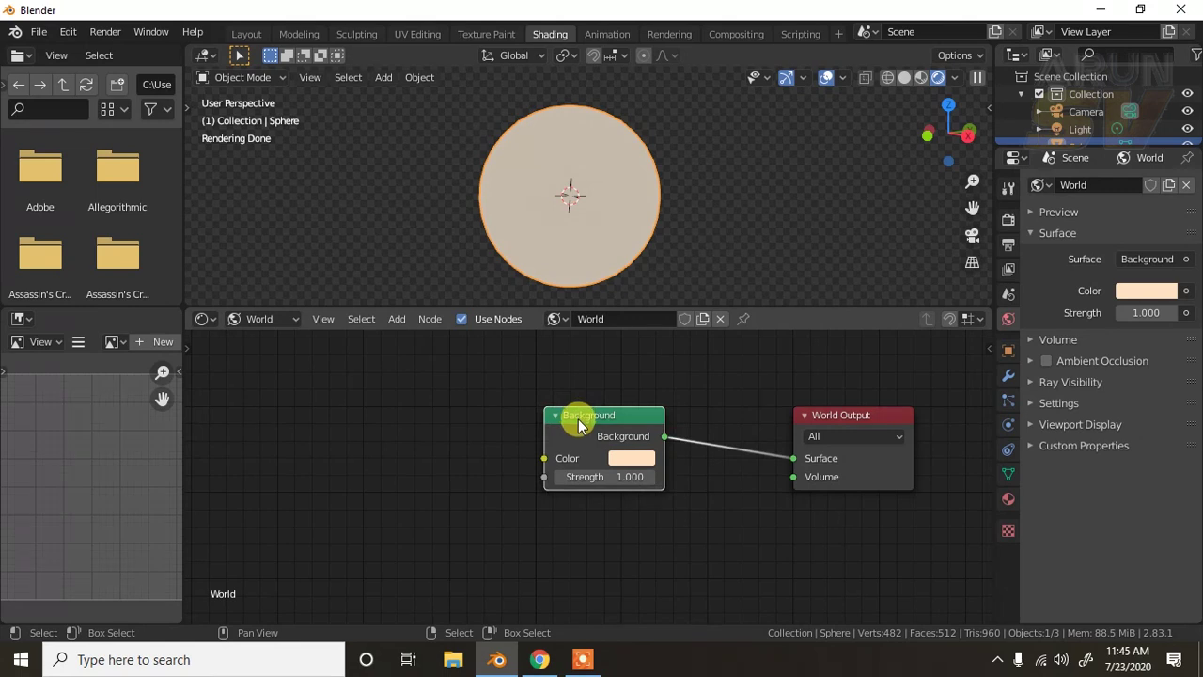
pyautogui.keyDown('shift'); pyautogui.moveTo(483, 466); pyautogui.dragTo(571, 473, button='middle'); pyautogui.keyUp('shift')
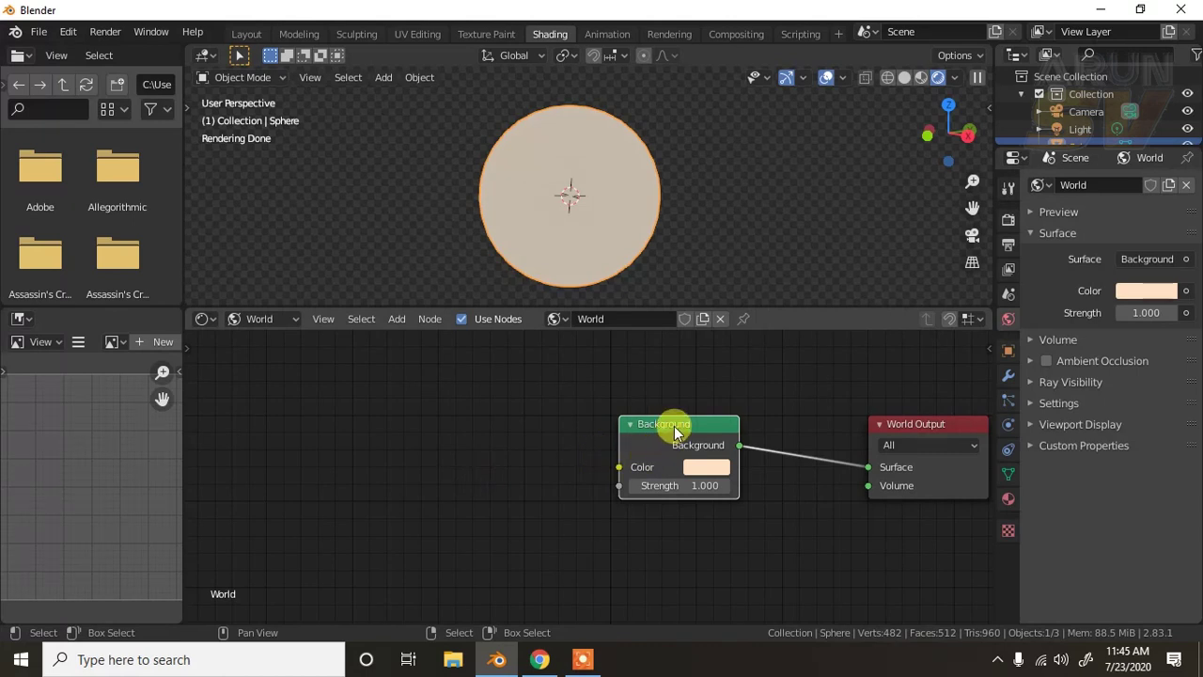
pyautogui.moveTo(795, 445); pyautogui.dragTo(762, 457, button='middle')
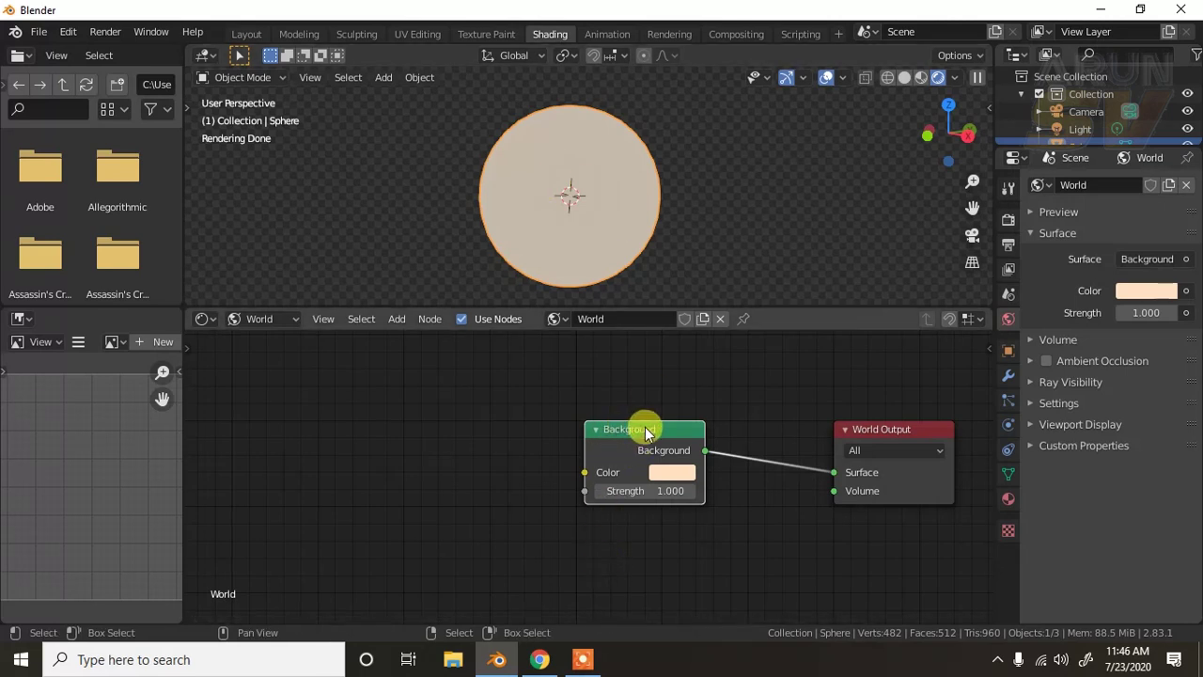
pyautogui.moveTo(646, 431); pyautogui.dragTo(659, 435)
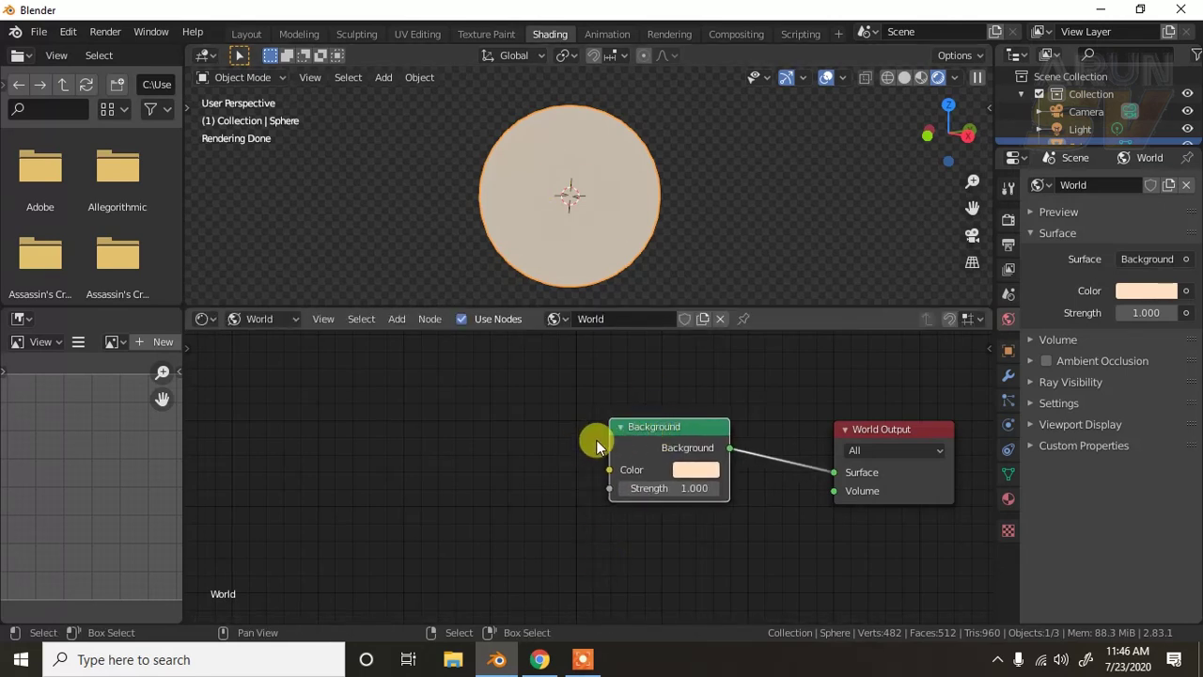
# Step: Search 'env' and place an Environment Texture node left of the Background node
pyautogui.hotkey('shift', 'a')
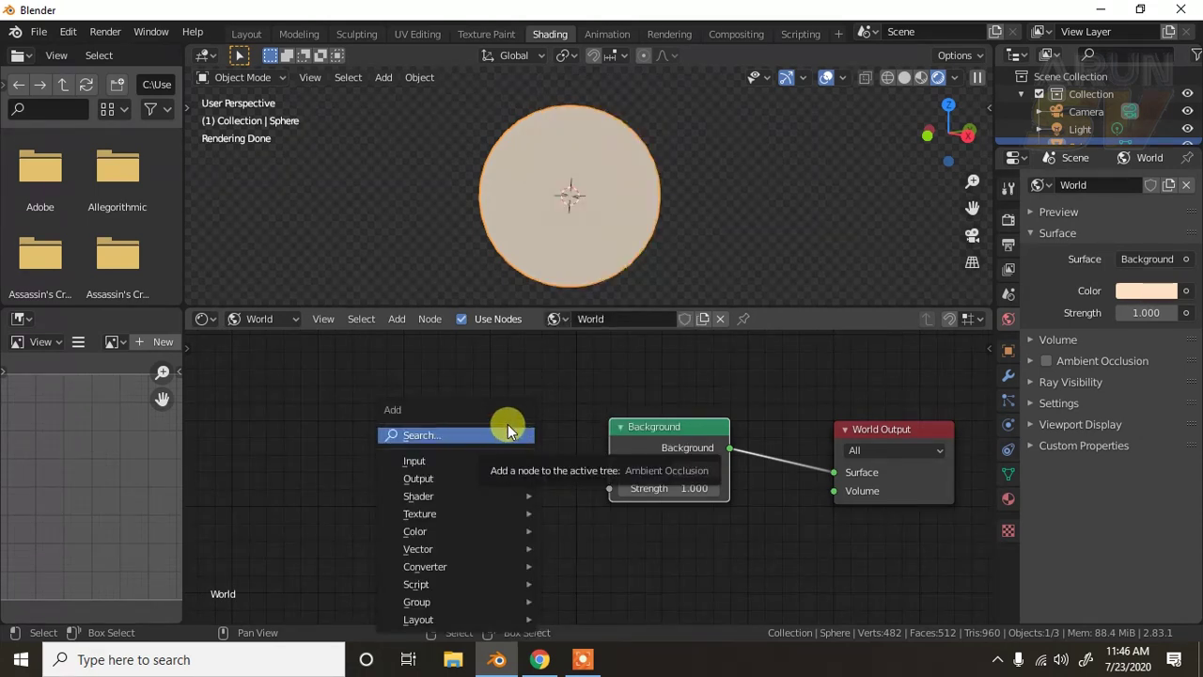
pyautogui.click(497, 432)
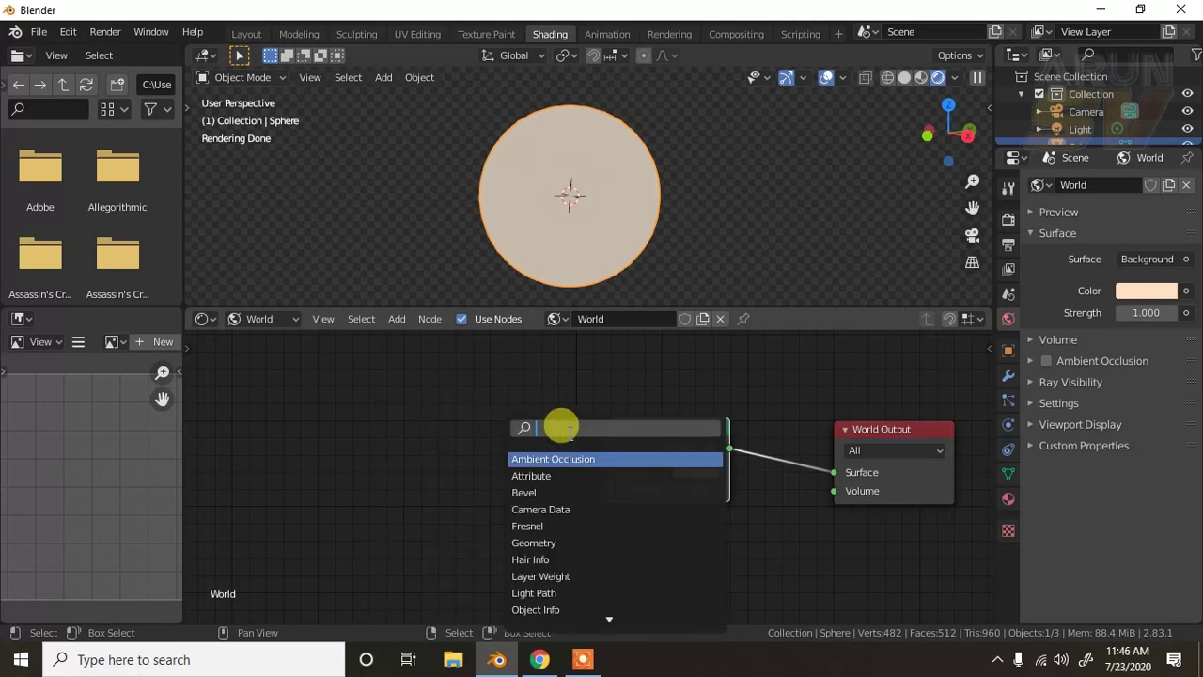
pyautogui.write('en')
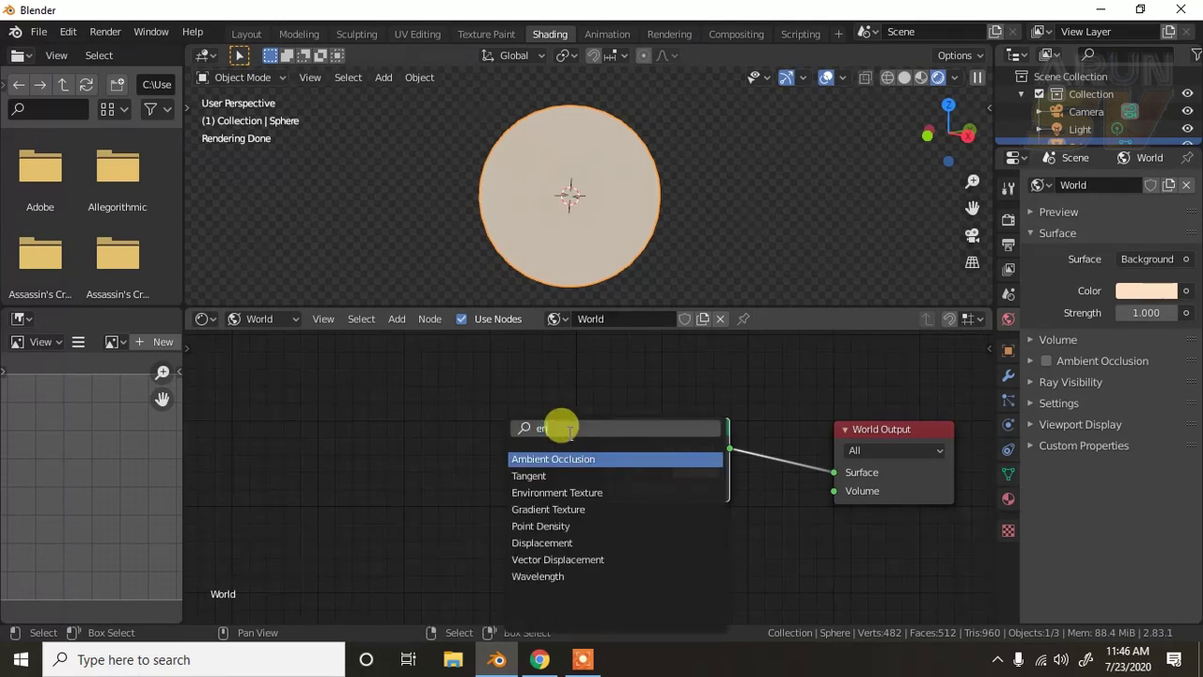
pyautogui.write('v')
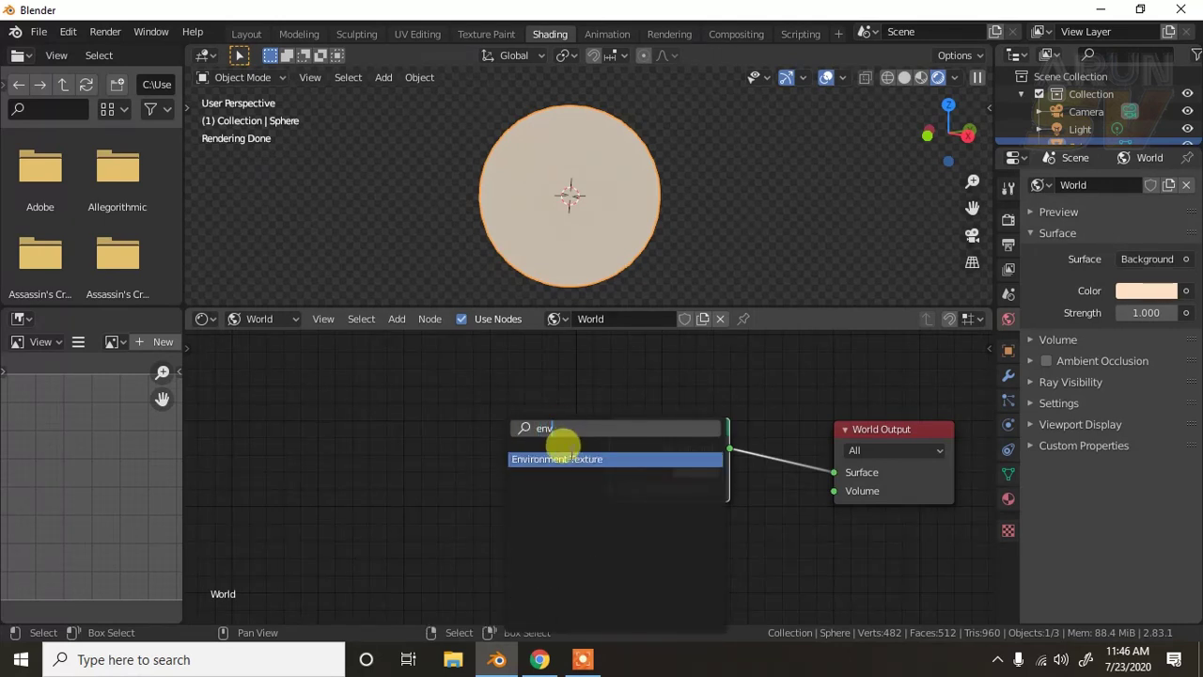
pyautogui.click(558, 459)
pyautogui.click(384, 419)
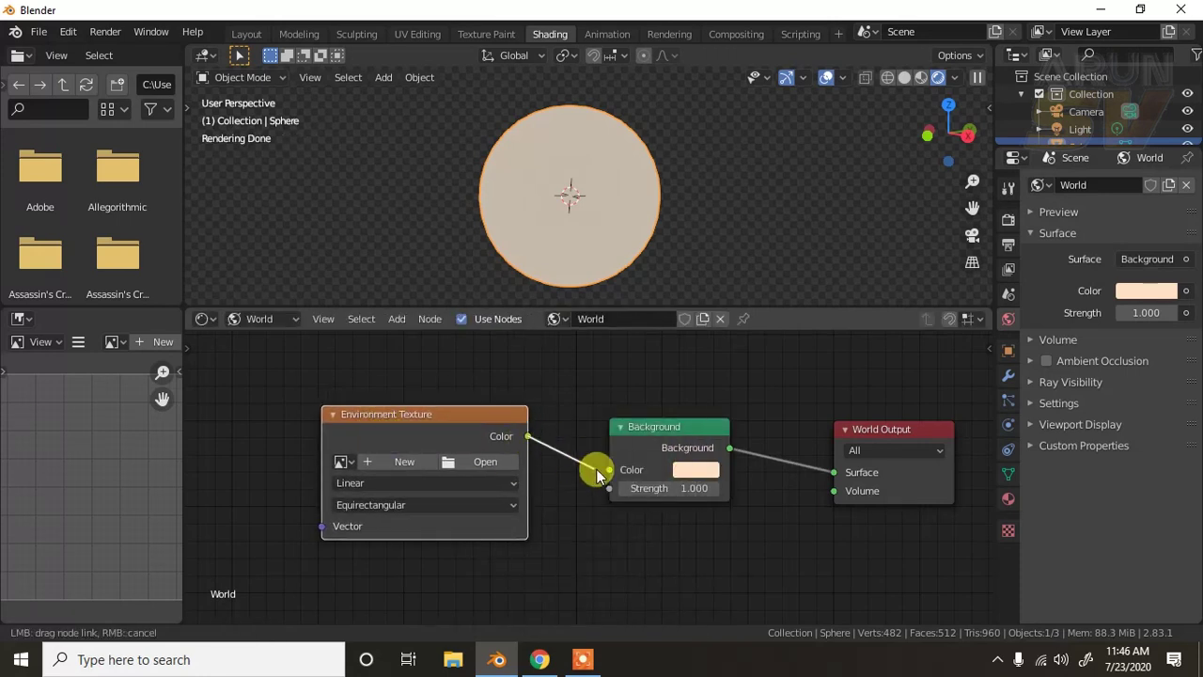
# Step: Connect its Color output to Background Color and open the image file browser
pyautogui.moveTo(528, 436); pyautogui.dragTo(610, 469)
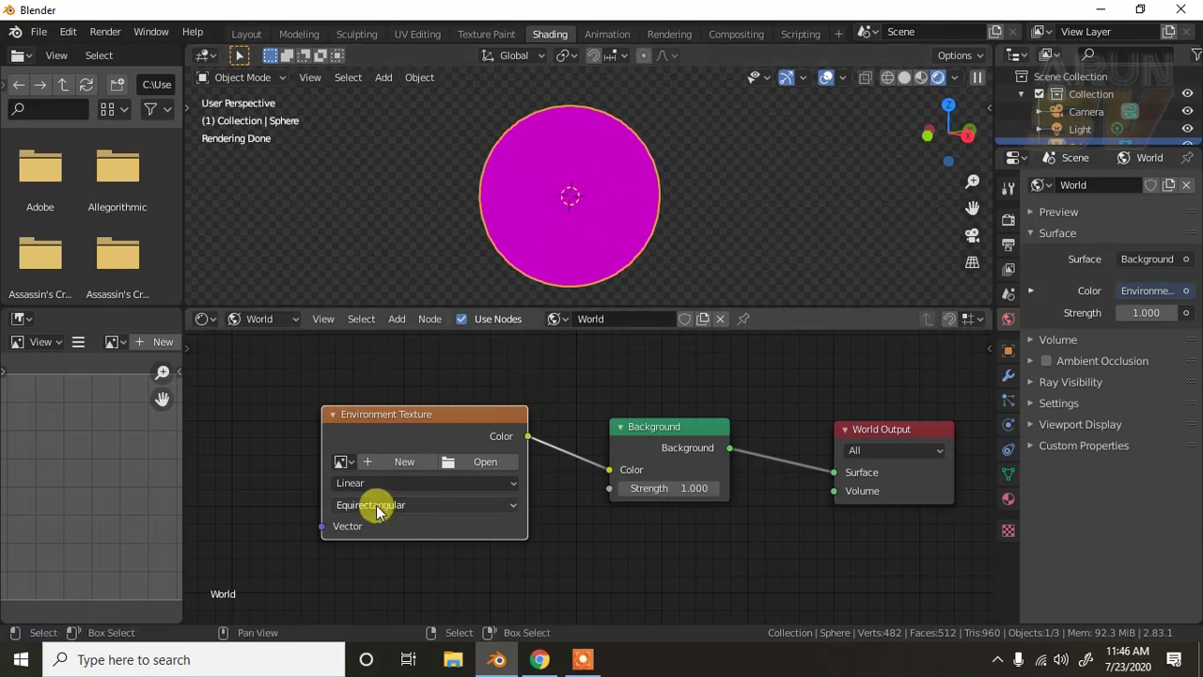
pyautogui.click(416, 463)
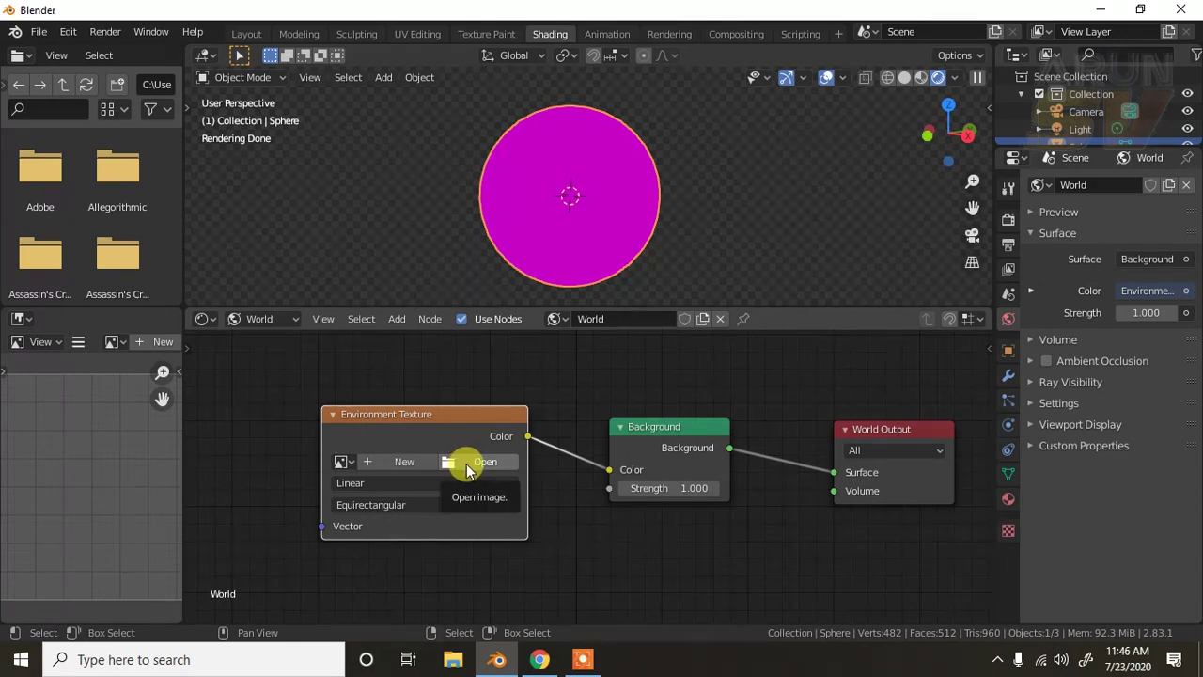
pyautogui.click(468, 464)
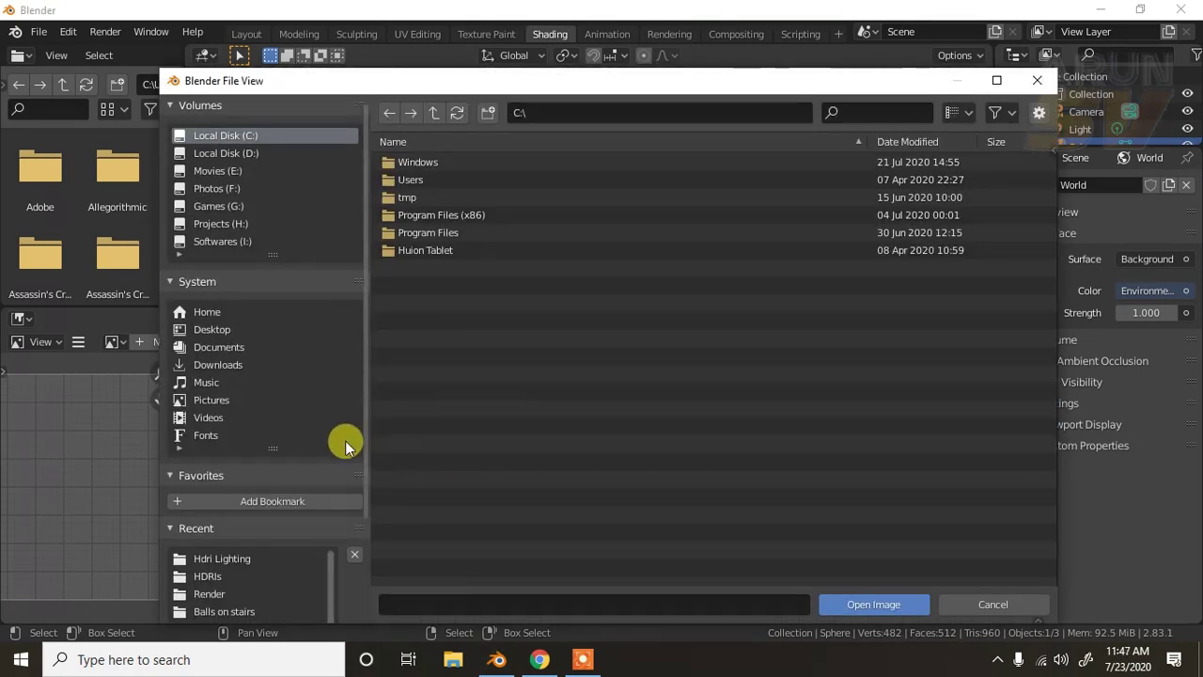
# Step: Load the_lost_city_2k.hdr from the recent HDRIs folder into the Environment Texture
pyautogui.scroll(-3, 288, 368)
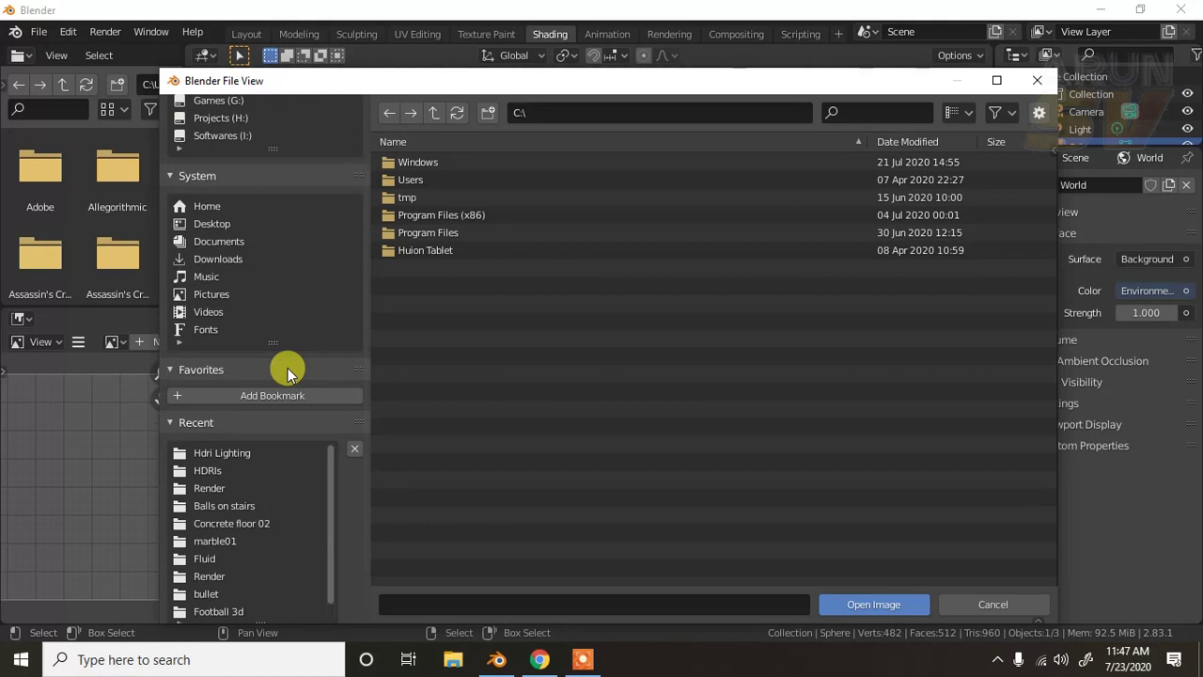
pyautogui.click(206, 473)
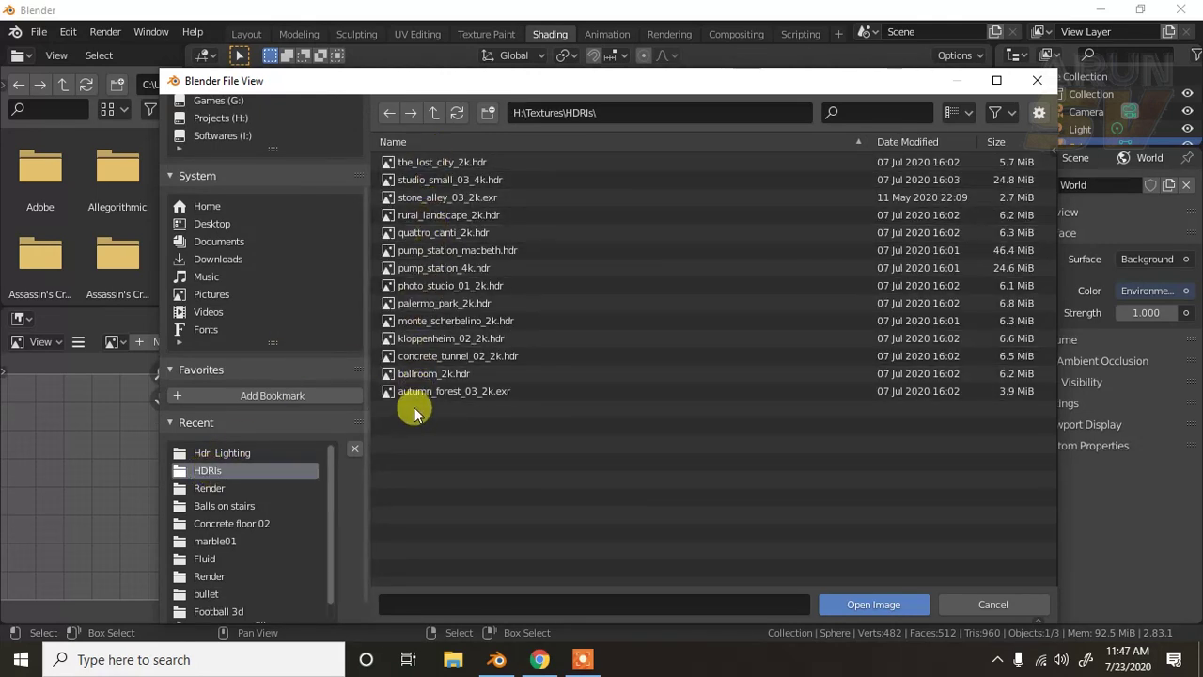
pyautogui.click(435, 163)
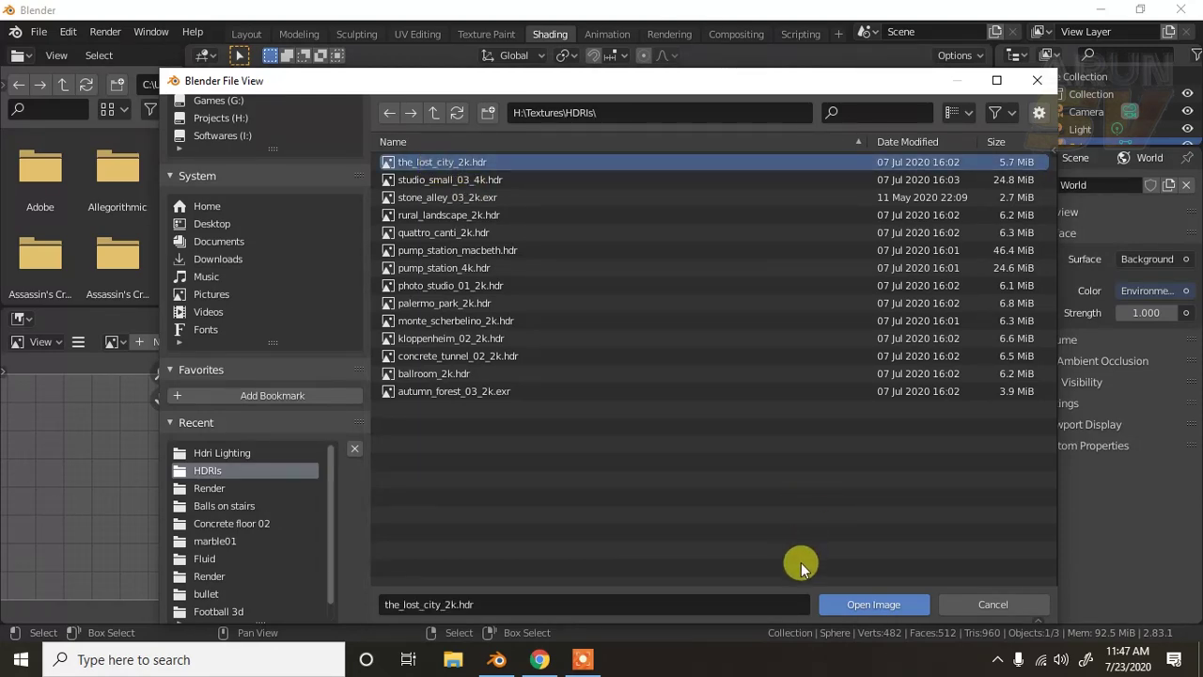
pyautogui.click(873, 611)
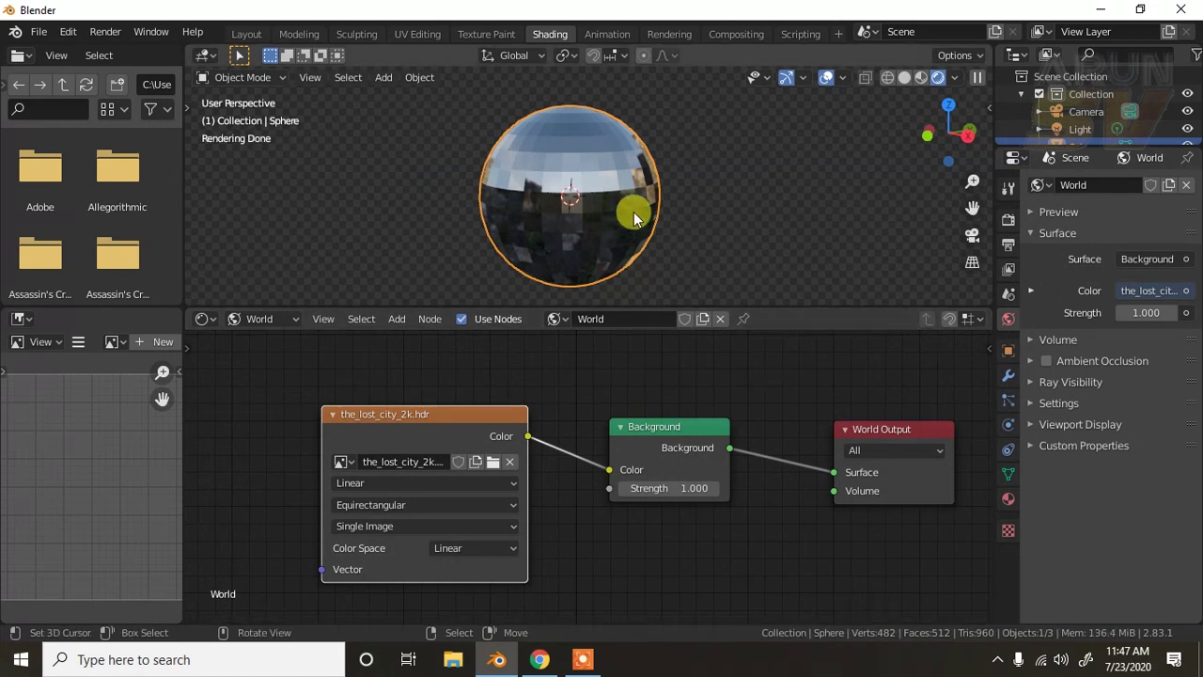
# Step: In Layout, add a Subdivision Surface modifier with viewport level 3 to the sphere
pyautogui.moveTo(674, 205)
pyautogui.mouseDown(button='middle')
pyautogui.moveTo(537, 201)
pyautogui.moveTo(471, 183)
pyautogui.moveTo(679, 190)
pyautogui.moveTo(661, 178)
pyautogui.mouseUp(button='middle')
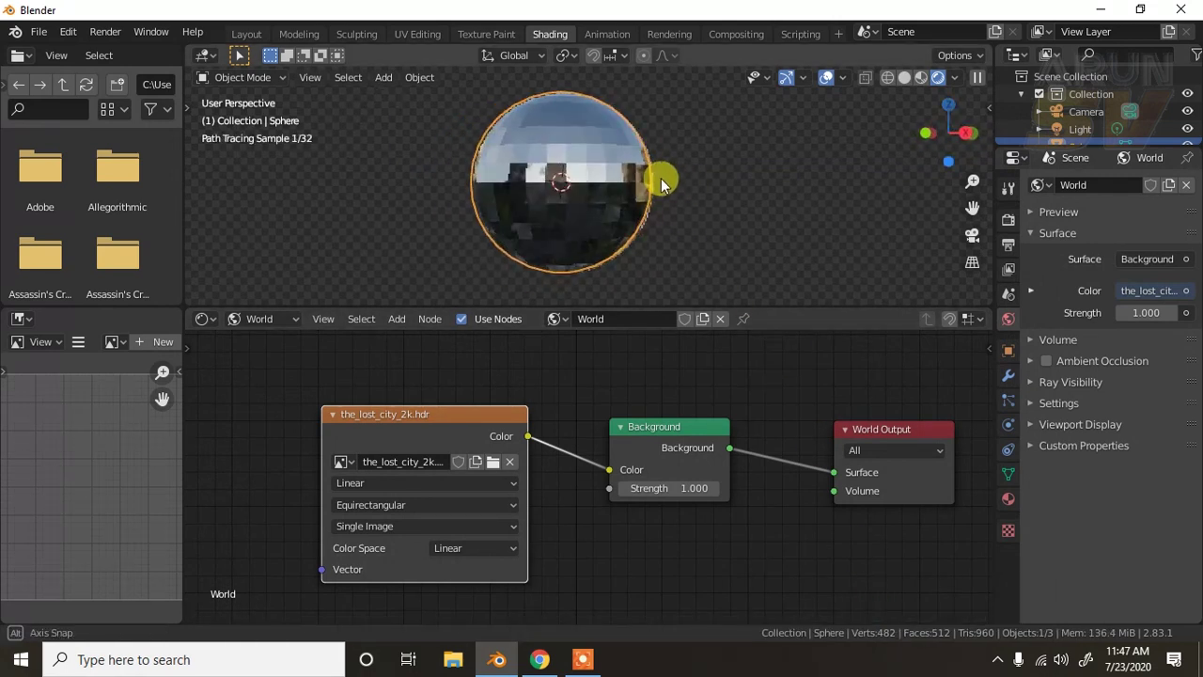
pyautogui.scroll(-2, 659, 176)
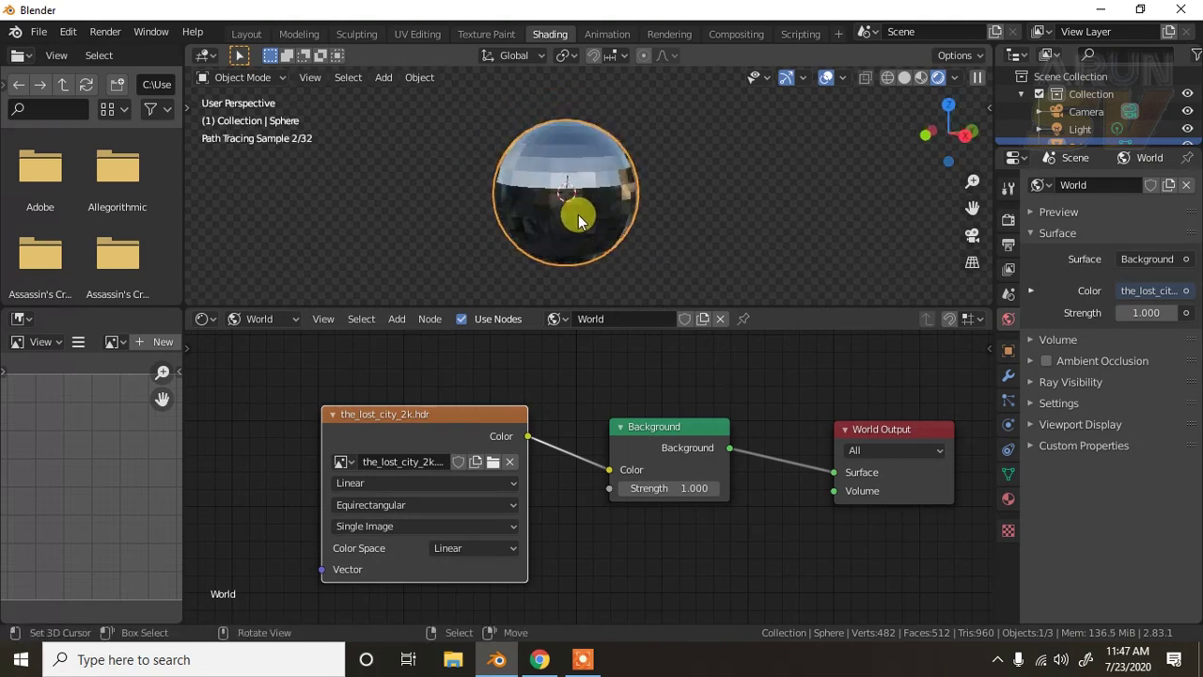
pyautogui.click(246, 35)
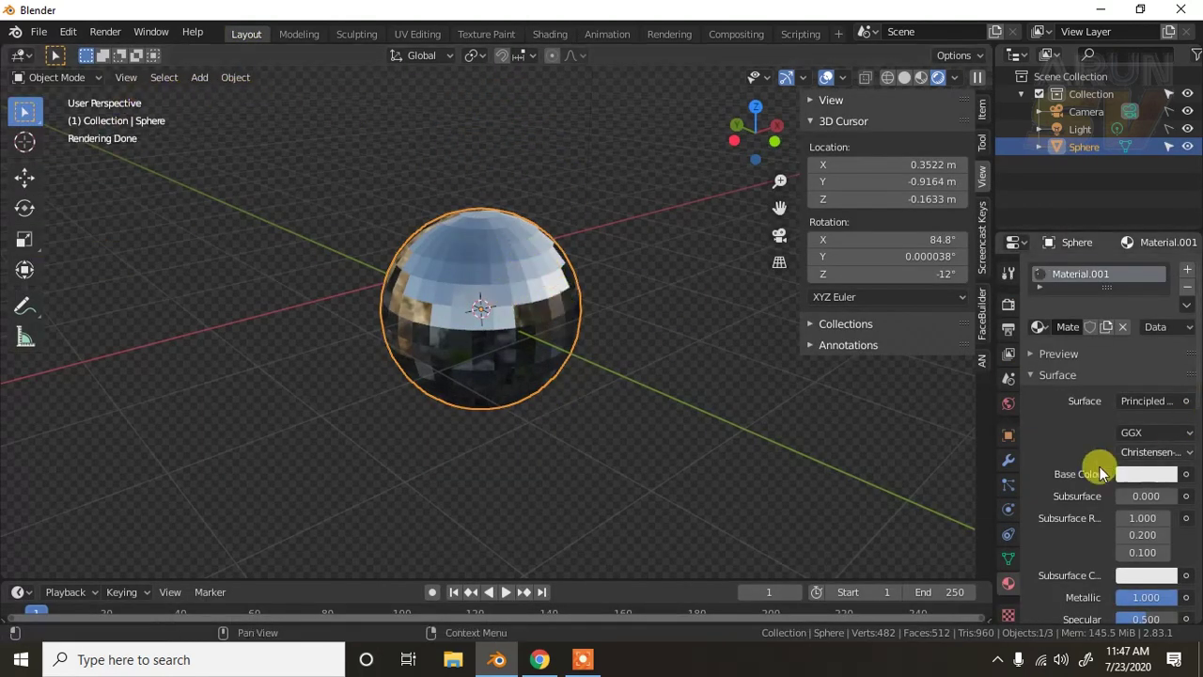
pyautogui.click(1008, 460)
pyautogui.click(1079, 270)
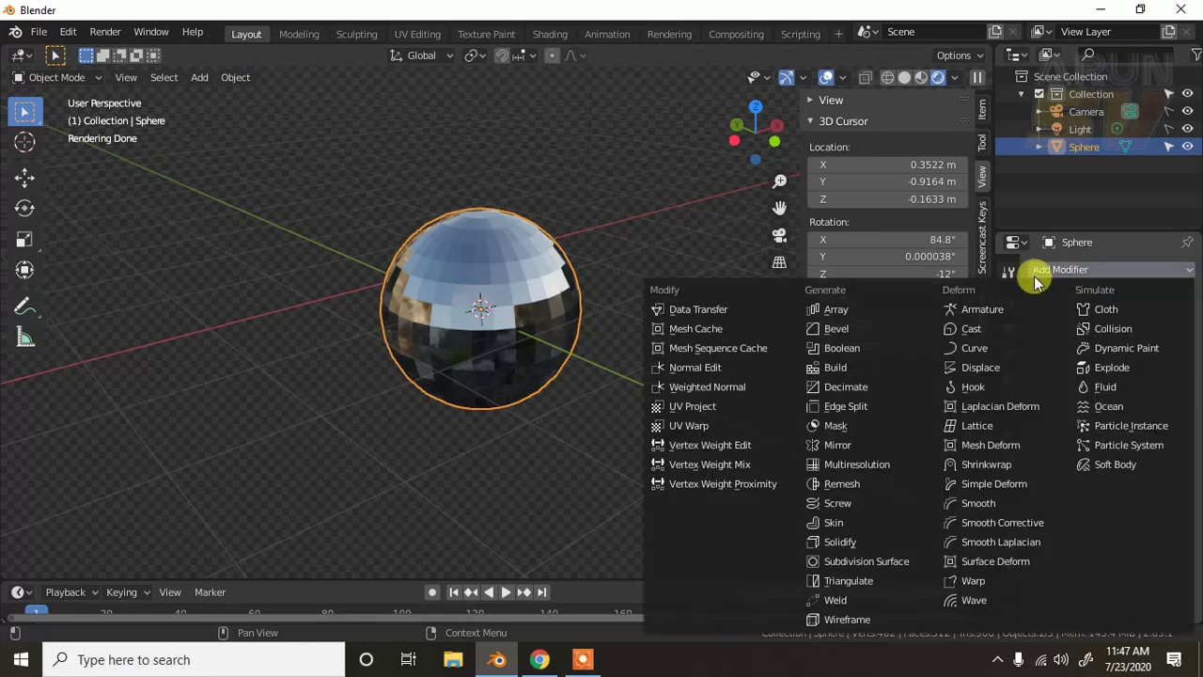
pyautogui.click(825, 558)
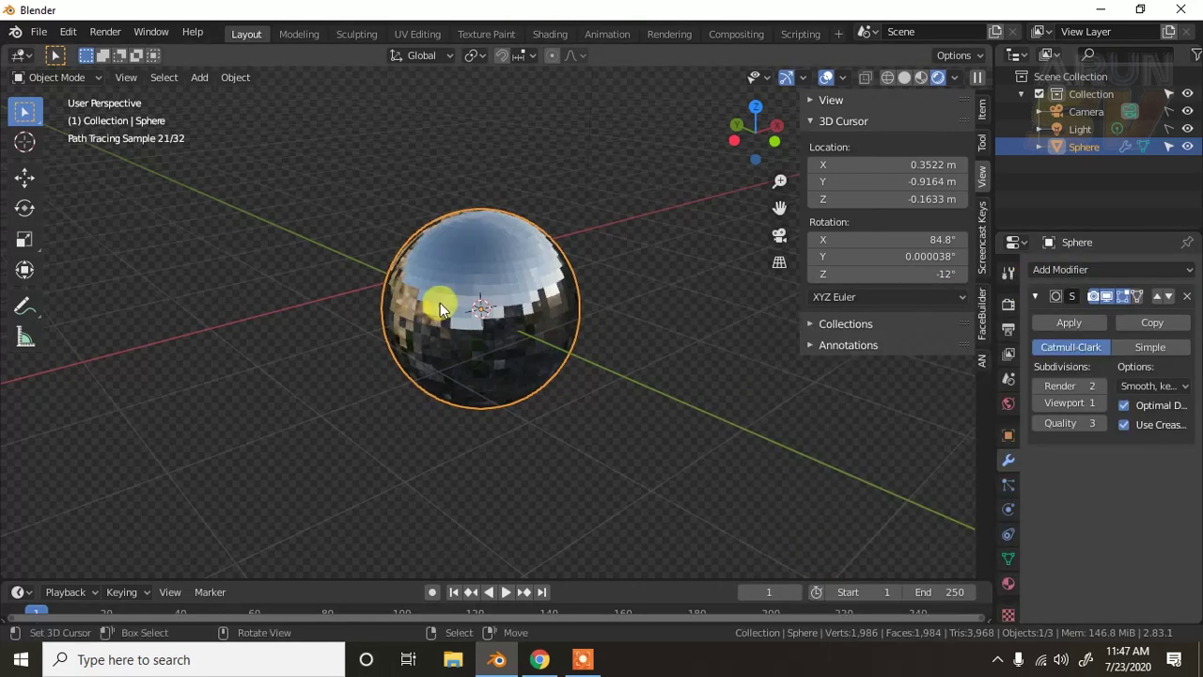
pyautogui.click(1101, 402)
pyautogui.click(1100, 403)
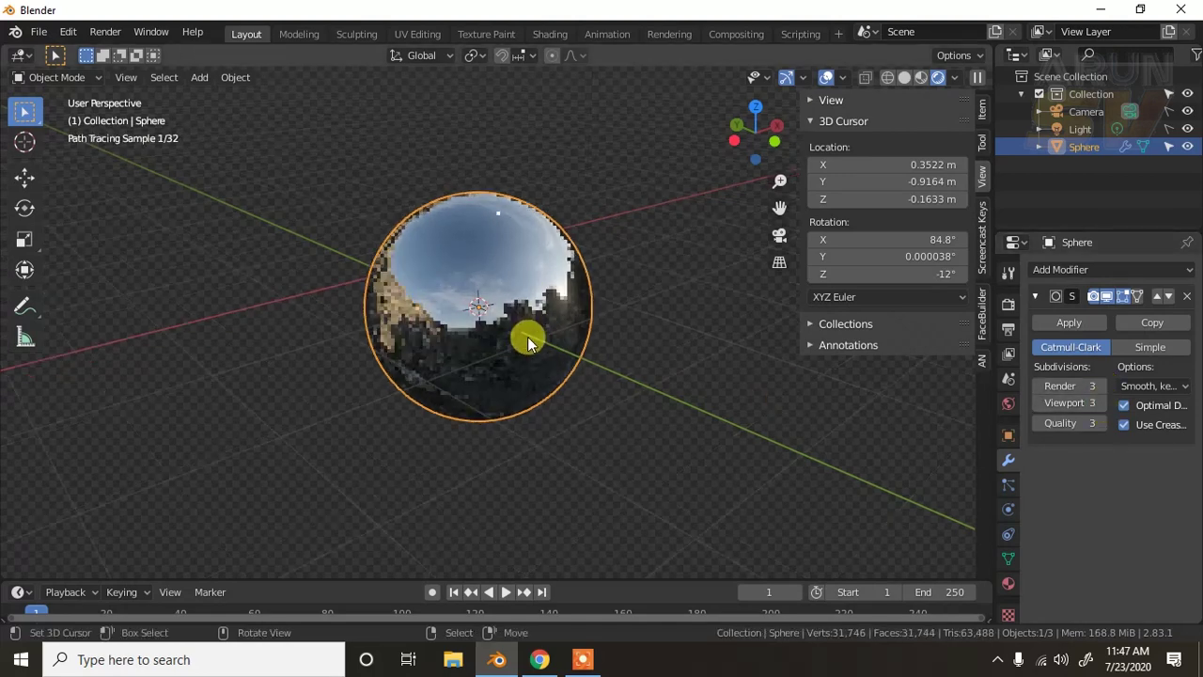
# Step: Apply Shade Smooth to the sphere from the Object menu
pyautogui.moveTo(528, 335); pyautogui.dragTo(474, 262, button='middle')
pyautogui.click(236, 78)
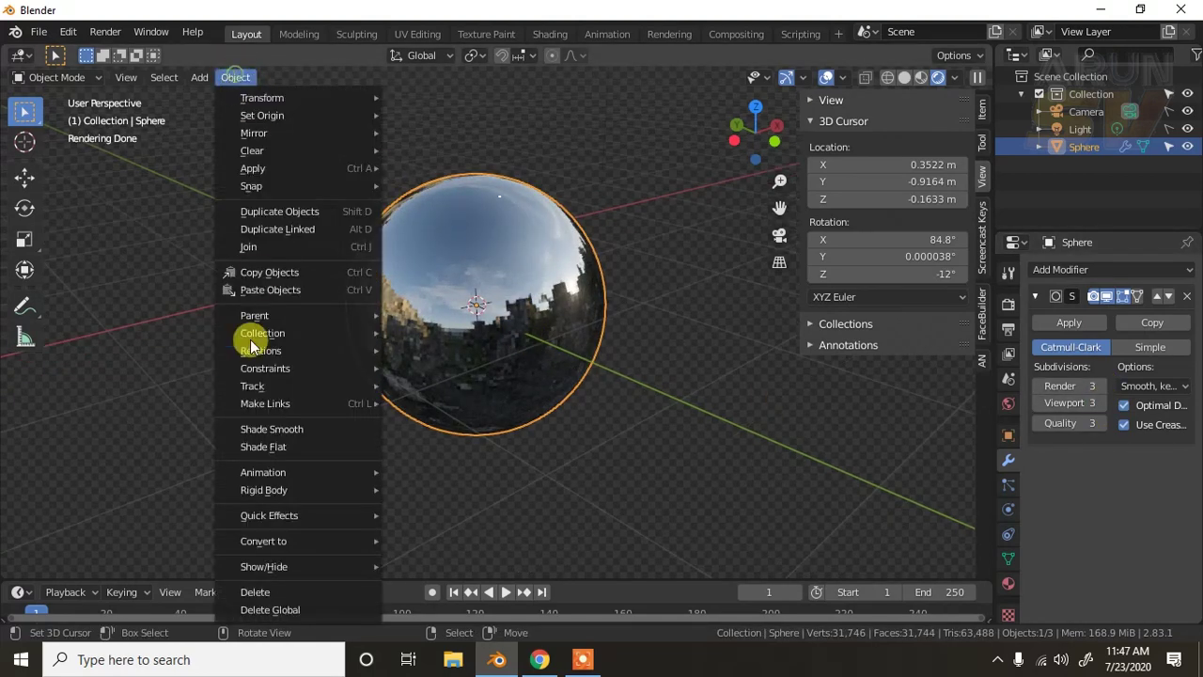
pyautogui.click(266, 430)
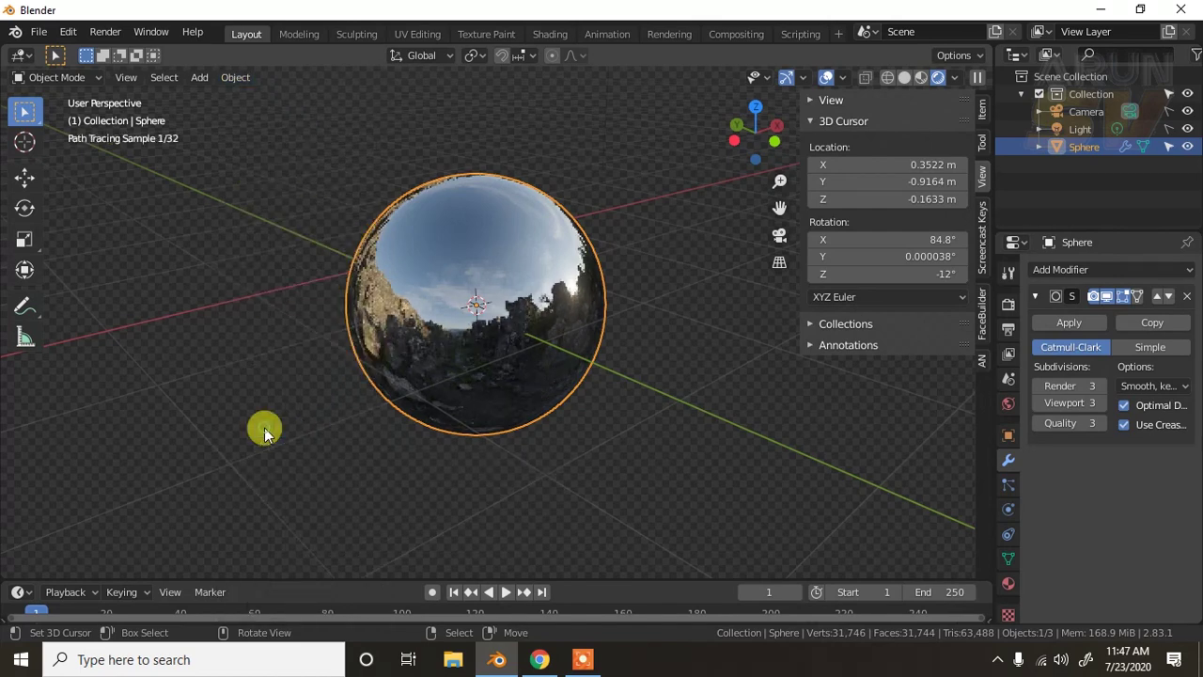
pyautogui.moveTo(551, 229)
pyautogui.mouseDown(button='middle')
pyautogui.moveTo(510, 345)
pyautogui.moveTo(442, 297)
pyautogui.moveTo(567, 344)
pyautogui.moveTo(429, 363)
pyautogui.moveTo(446, 348)
pyautogui.moveTo(448, 379)
pyautogui.mouseUp(button='middle')
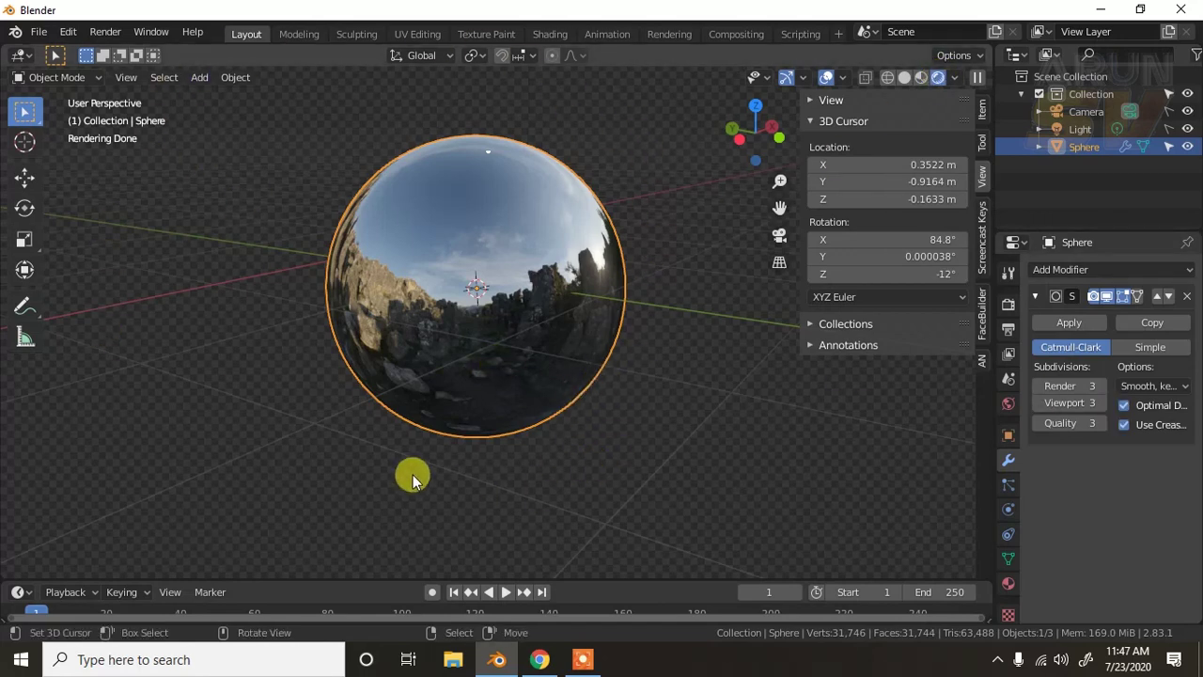
# Step: Turn off Film Transparent in Render Properties to show the HDRI background
pyautogui.click(1008, 306)
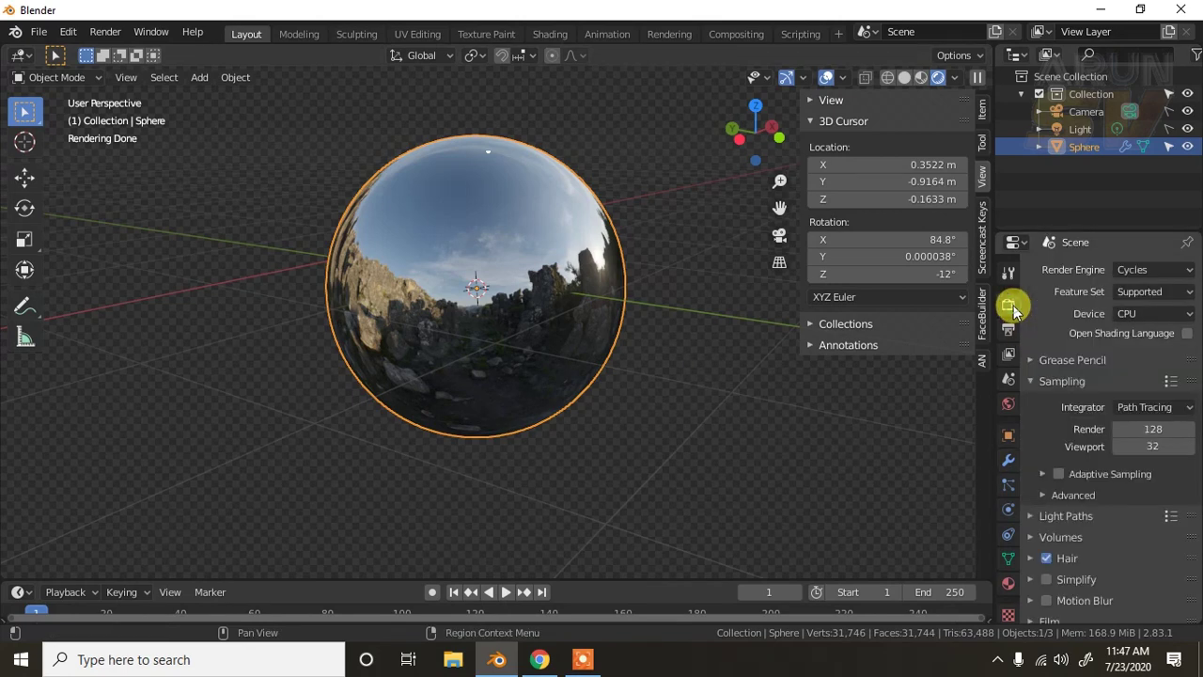
pyautogui.scroll(-1, 1025, 512)
pyautogui.scroll(-1, 1081, 517)
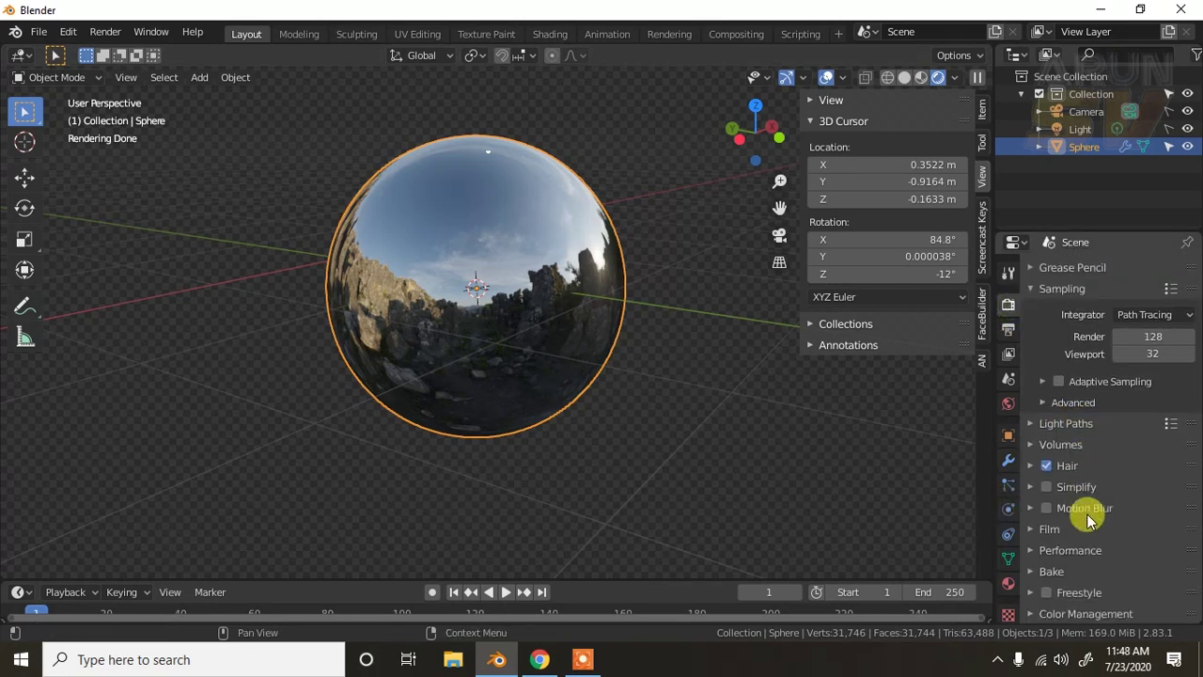
pyautogui.click(1030, 528)
pyautogui.scroll(-3, 1086, 534)
pyautogui.scroll(-2, 1086, 534)
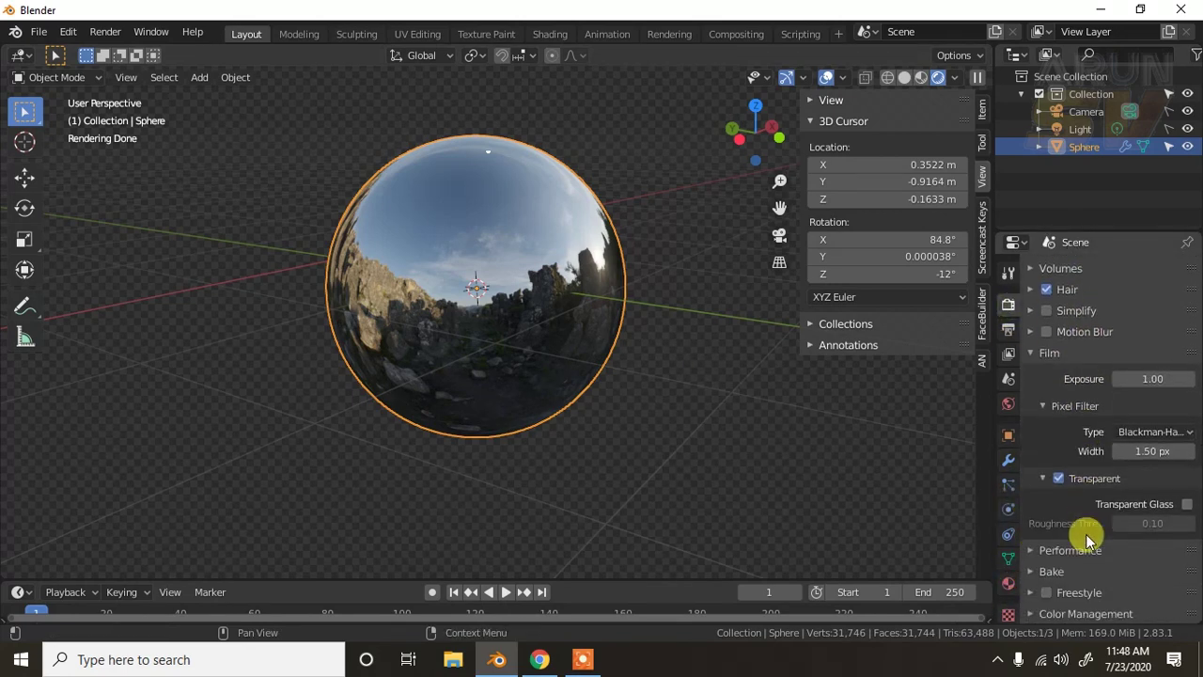
pyautogui.click(1058, 480)
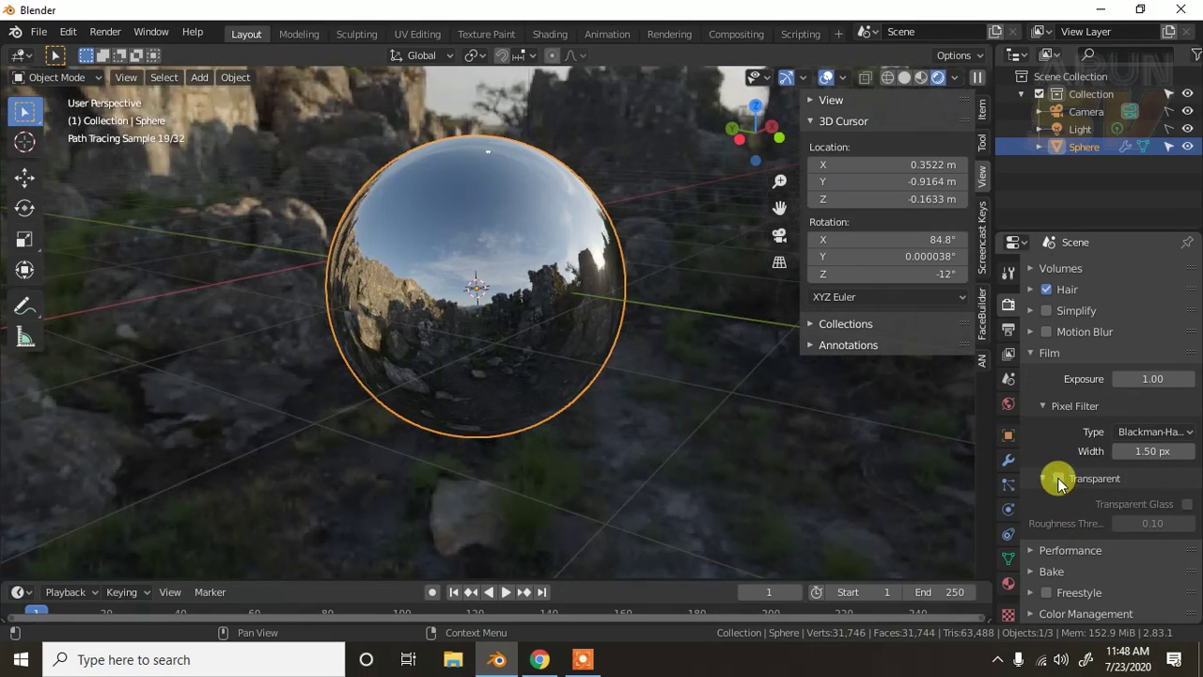
# Step: View the sphere against the HDRI, re-enable Film Transparent, and switch to Shading
pyautogui.moveTo(645, 303); pyautogui.dragTo(648, 389, button='middle')
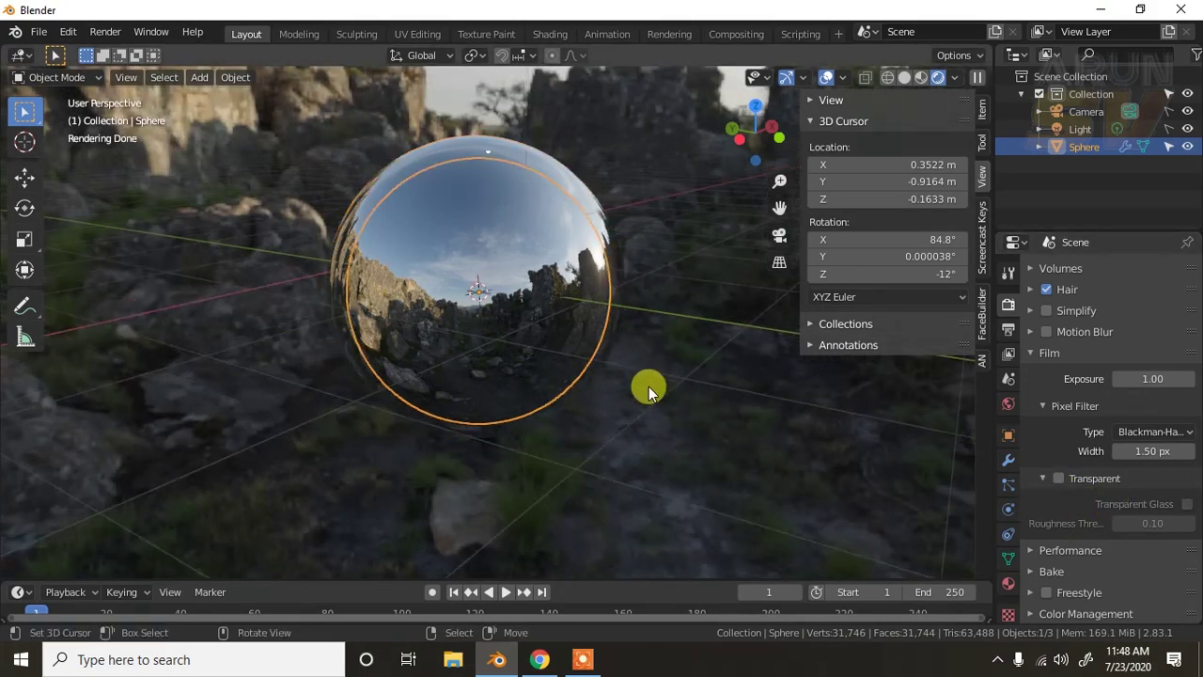
pyautogui.scroll(-4, 648, 386)
pyautogui.moveTo(570, 346)
pyautogui.mouseDown(button='middle')
pyautogui.moveTo(413, 298)
pyautogui.moveTo(610, 321)
pyautogui.moveTo(960, 322)
pyautogui.moveTo(21, 322)
pyautogui.moveTo(24, 301)
pyautogui.moveTo(409, 387)
pyautogui.moveTo(324, 387)
pyautogui.mouseUp(button='middle')
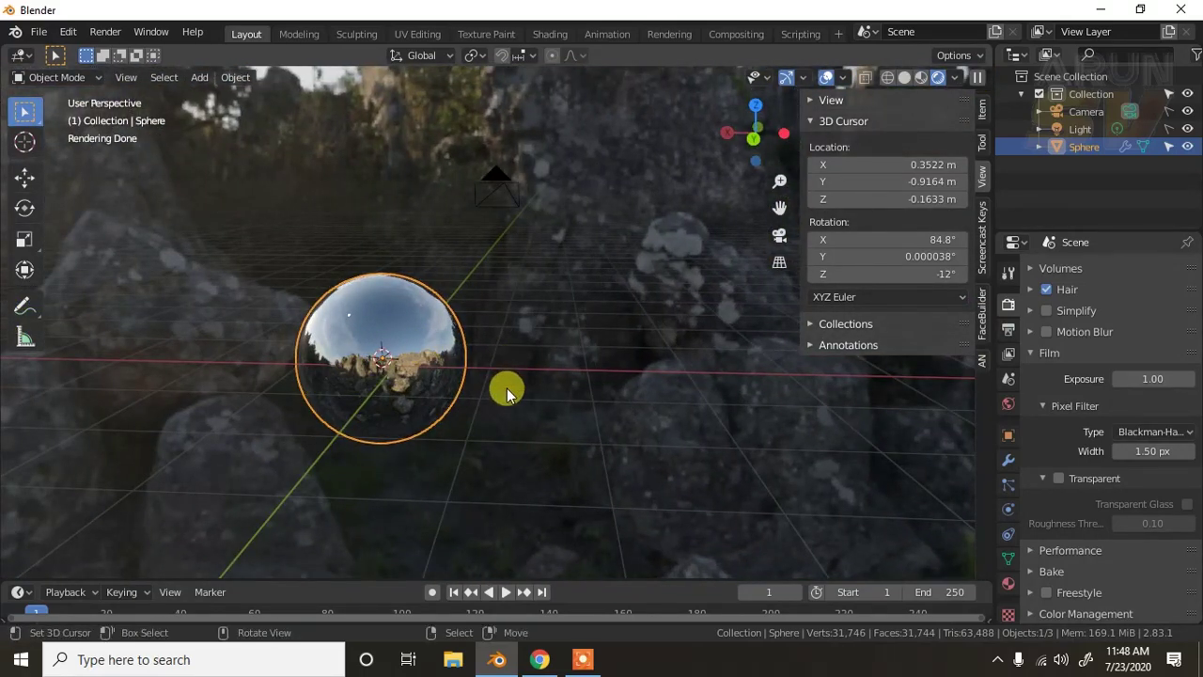
pyautogui.moveTo(507, 393); pyautogui.dragTo(811, 505, button='middle')
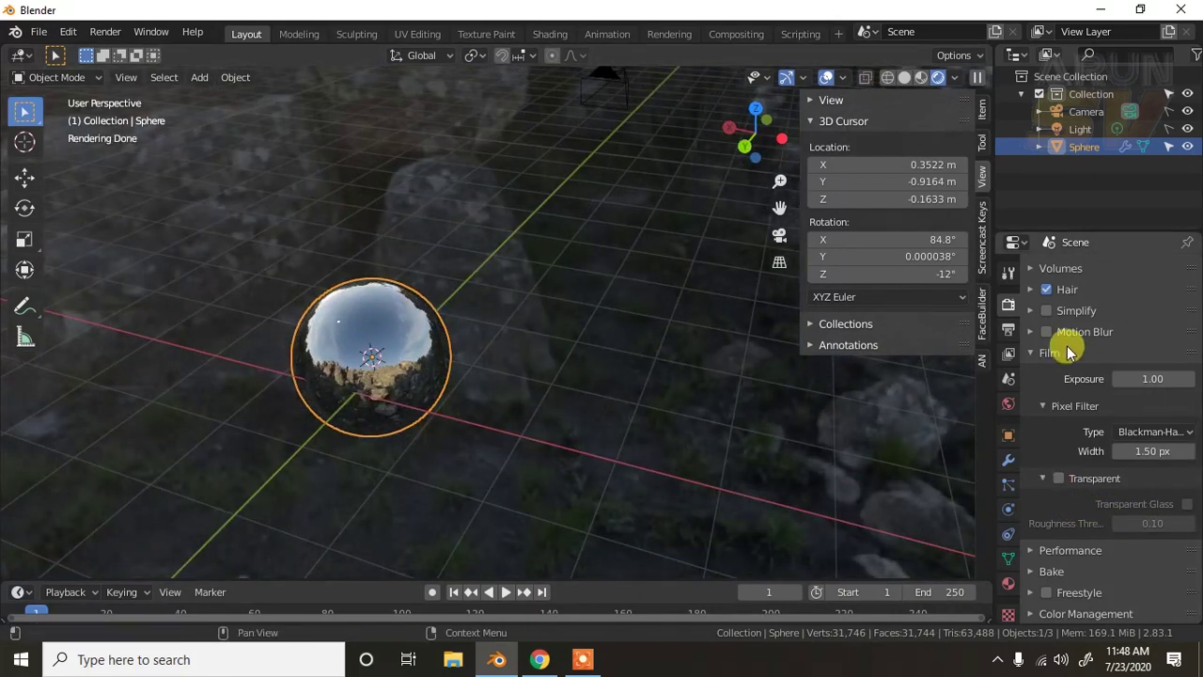
pyautogui.click(1060, 479)
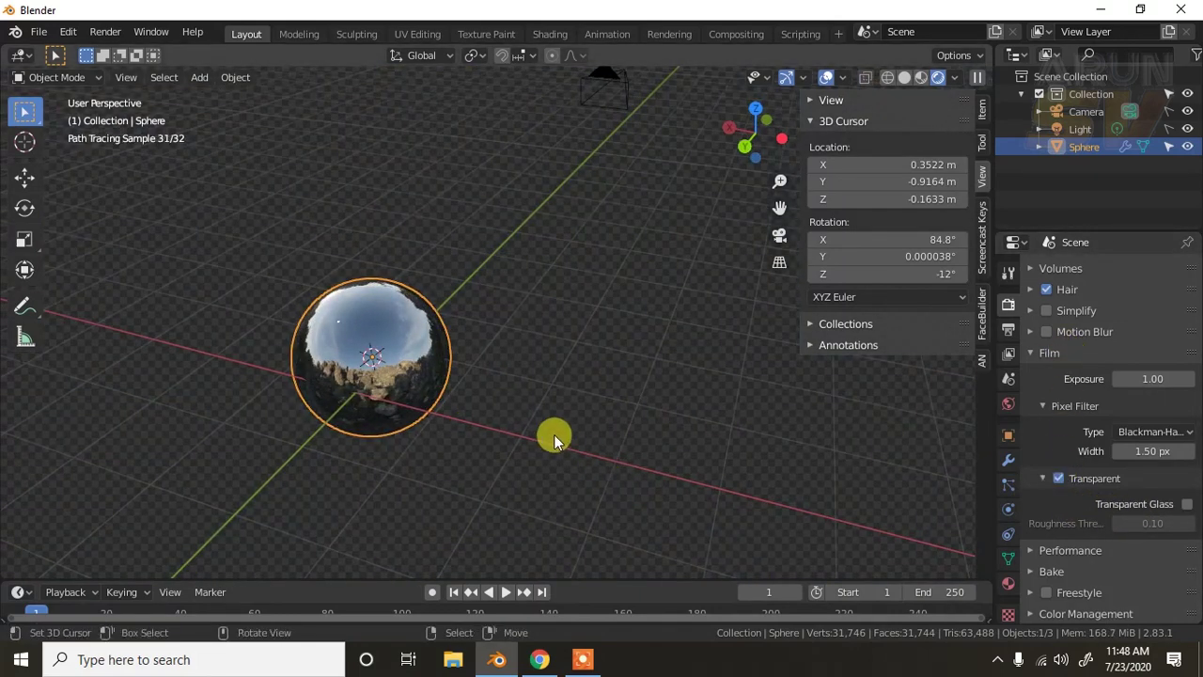
pyautogui.moveTo(363, 449)
pyautogui.keyDown('shift'); pyautogui.mouseDown(button='middle')
pyautogui.moveTo(426, 380)
pyautogui.moveTo(510, 397)
pyautogui.moveTo(456, 354)
pyautogui.mouseUp(button='middle'); pyautogui.keyUp('shift')
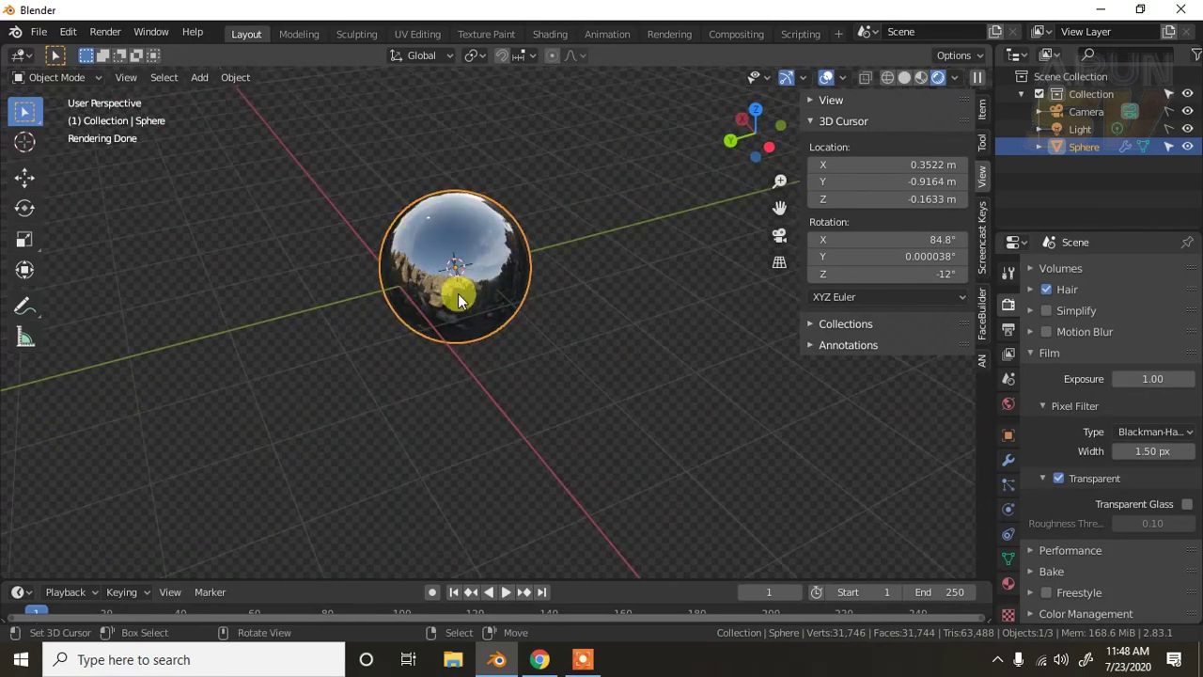
pyautogui.scroll(5, 492, 351)
pyautogui.scroll(-2, 518, 398)
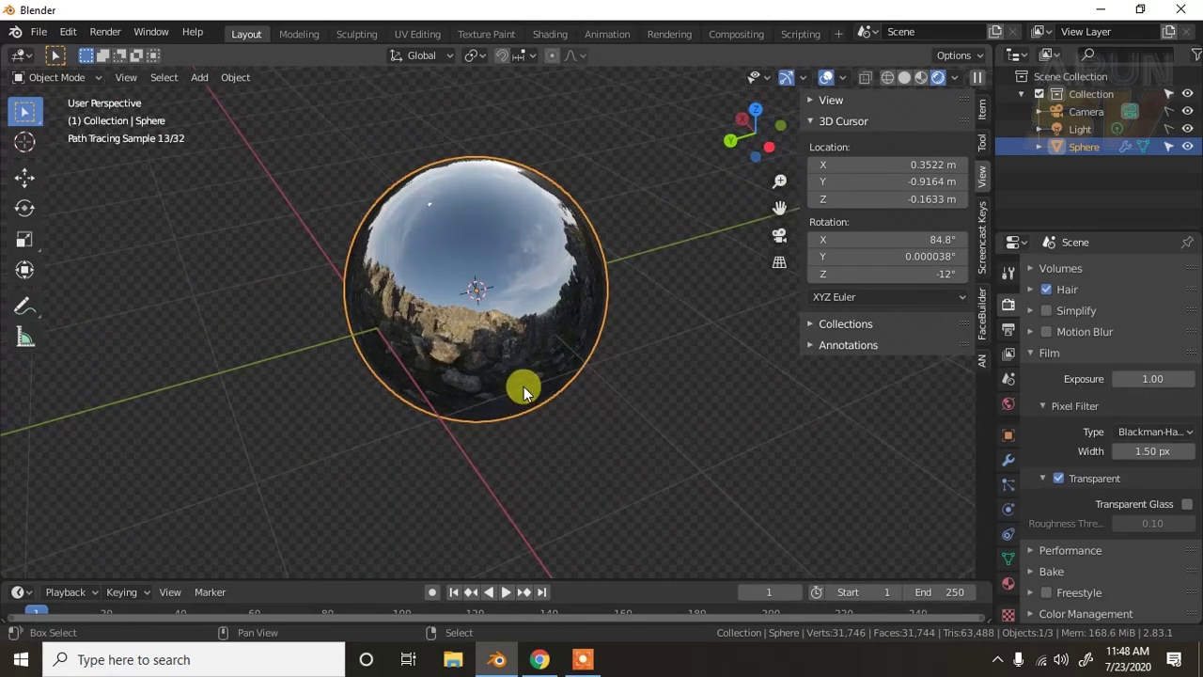
pyautogui.click(540, 35)
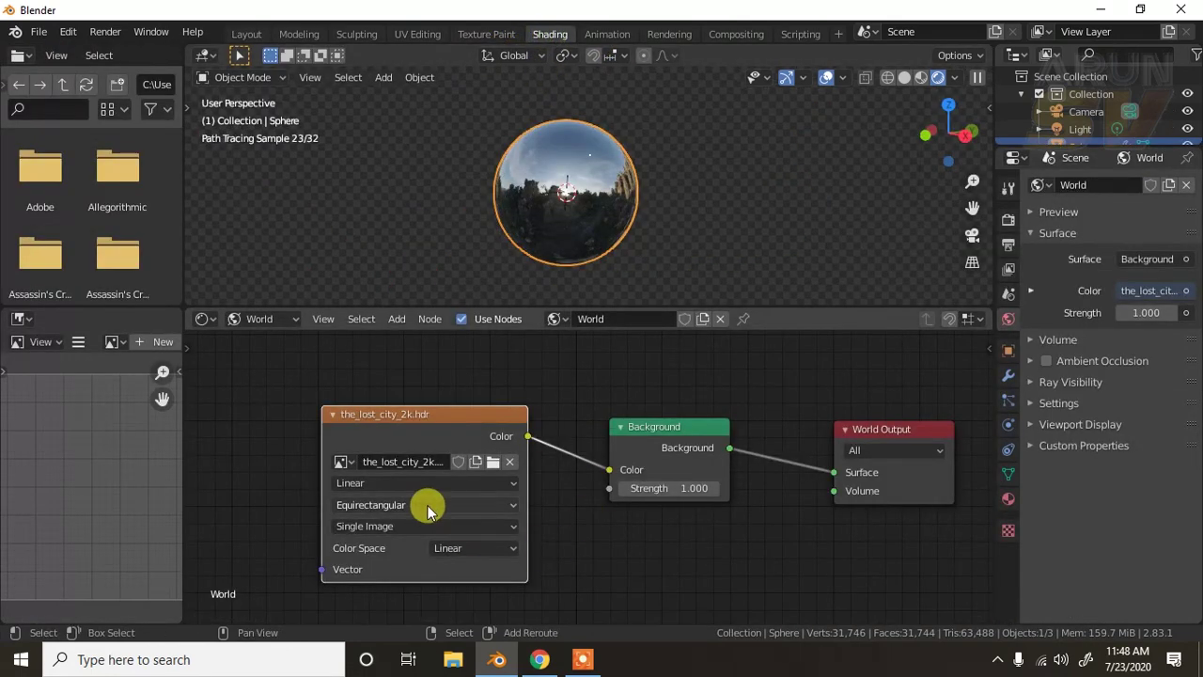
# Step: Swap the environment image to stone_alley_03_2k.exr, then return to the Layout workspace
pyautogui.moveTo(430, 505)
pyautogui.mouseDown(button='middle')
pyautogui.moveTo(542, 483)
pyautogui.moveTo(484, 519)
pyautogui.moveTo(451, 502)
pyautogui.moveTo(499, 499)
pyautogui.mouseUp(button='middle')
pyautogui.scroll(-1, 457, 505)
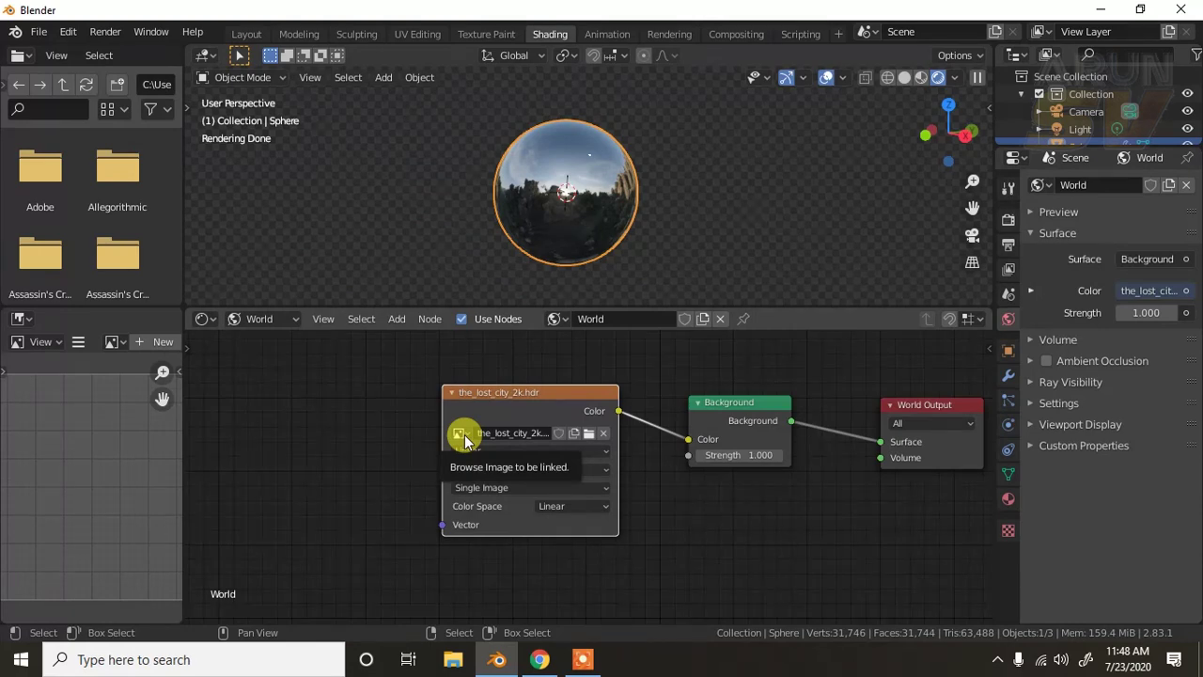
pyautogui.click(586, 437)
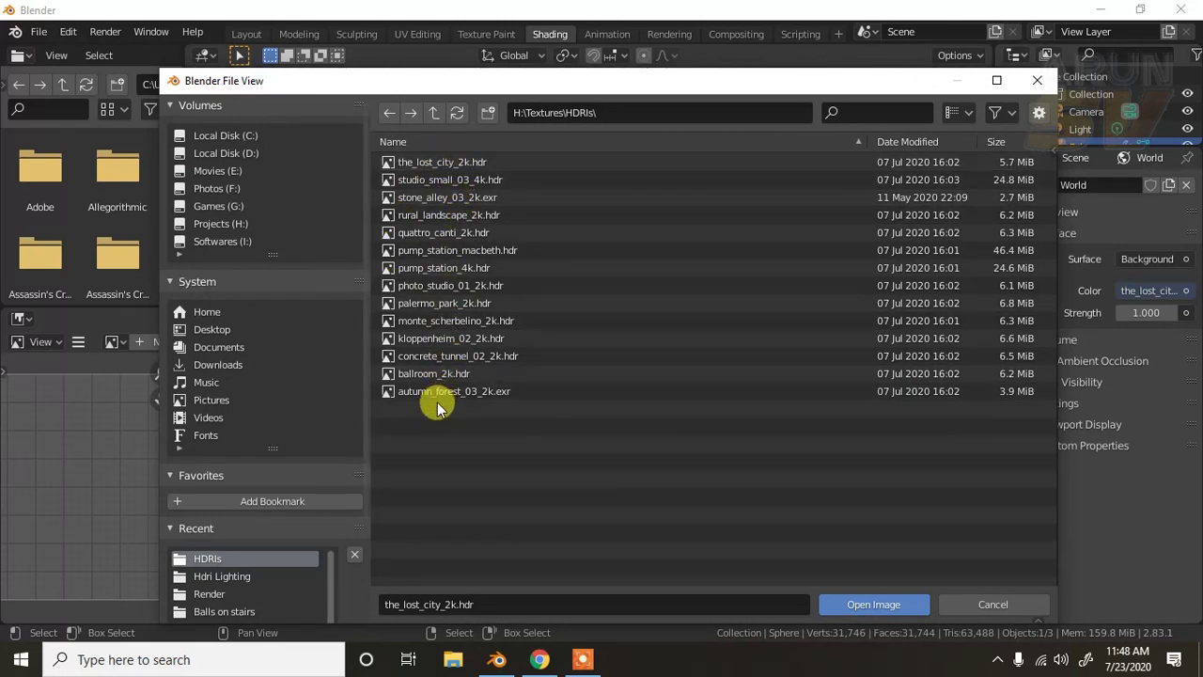
pyautogui.click(443, 201)
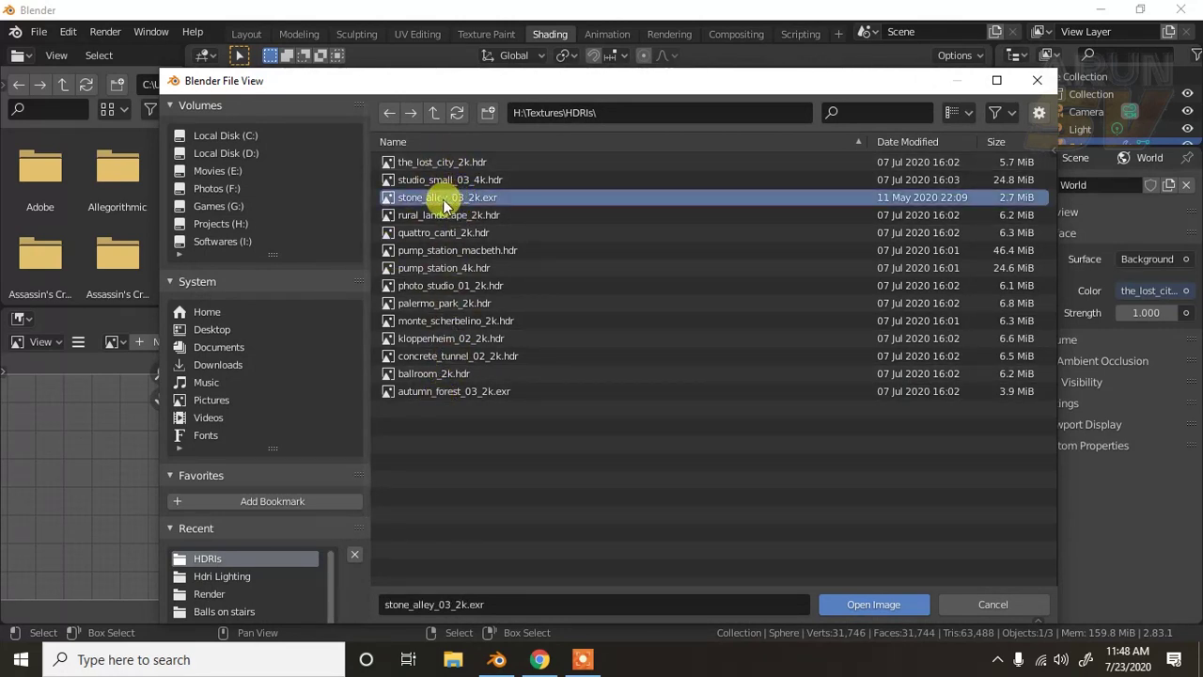
pyautogui.click(893, 602)
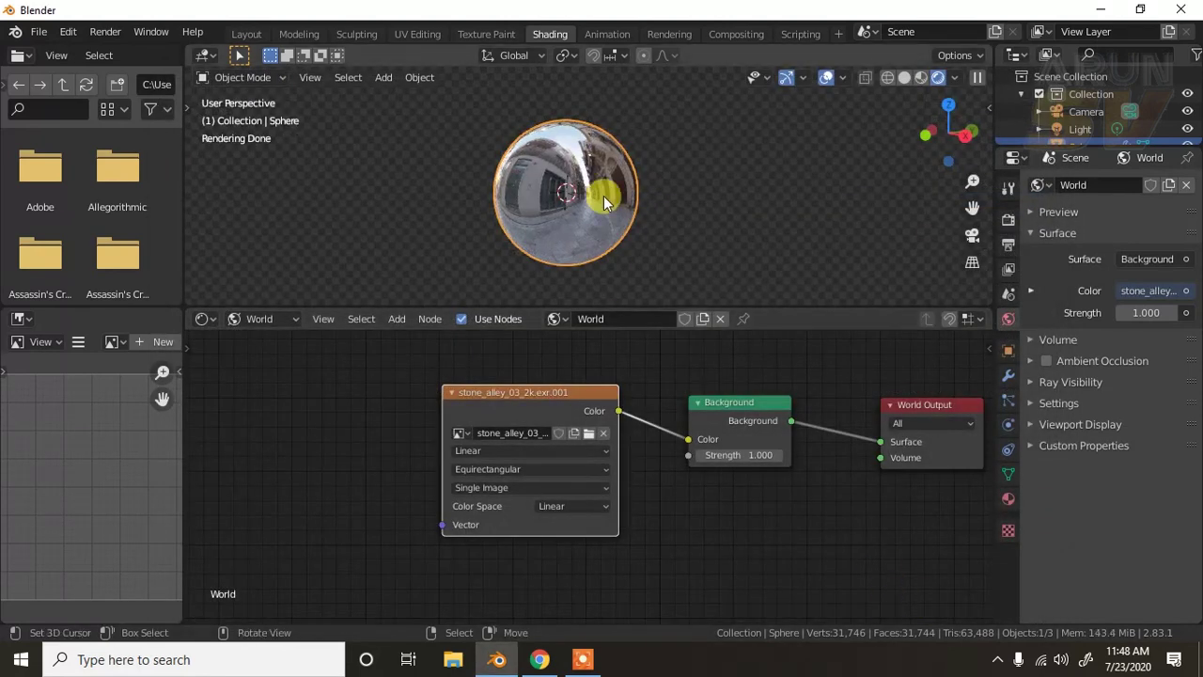
pyautogui.click(245, 33)
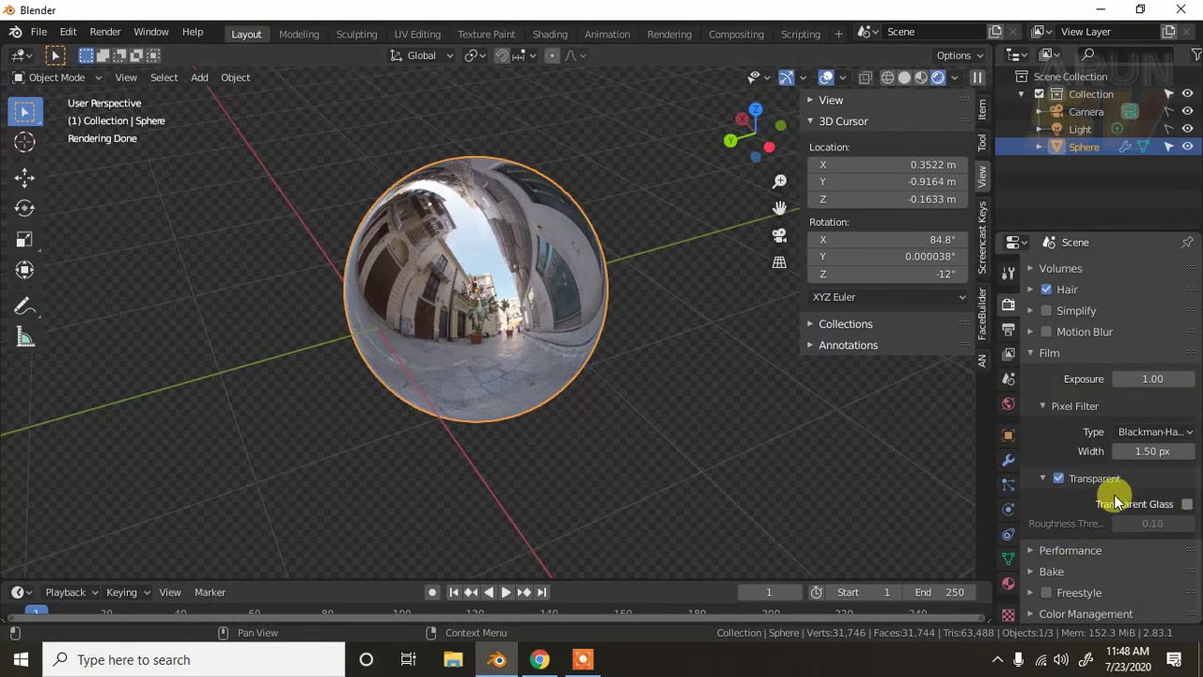
pyautogui.click(1058, 477)
pyautogui.scroll(-3, 564, 371)
pyautogui.scroll(5, 532, 412)
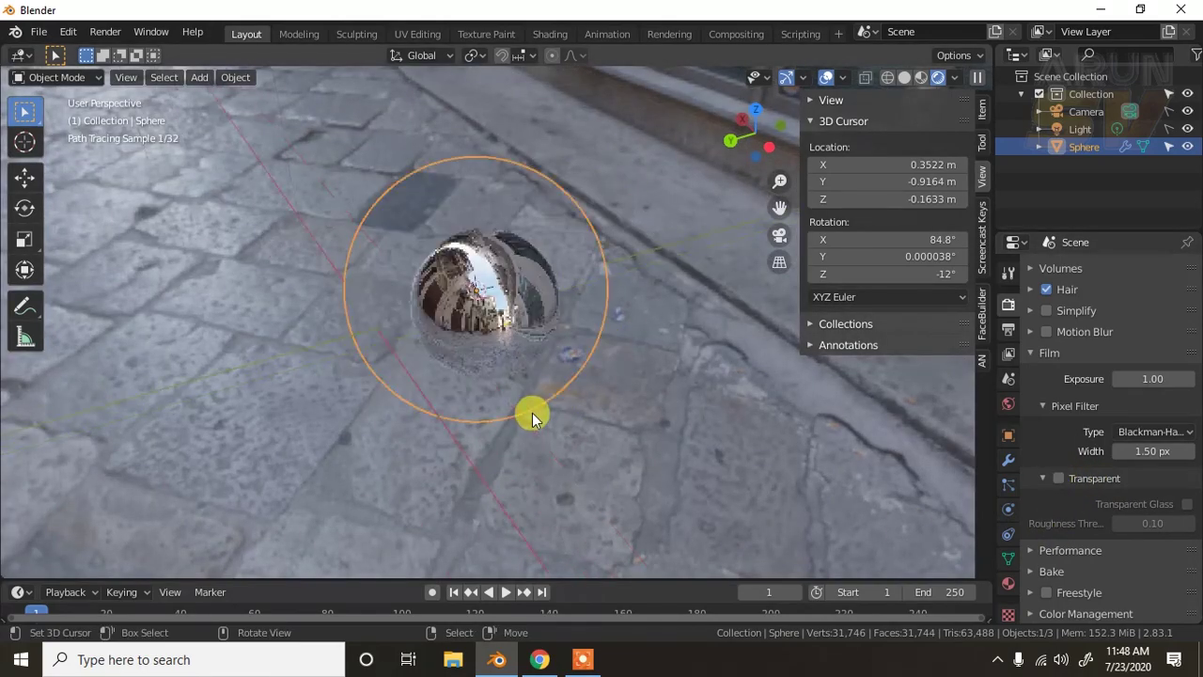
pyautogui.moveTo(443, 395)
pyautogui.mouseDown(button='middle')
pyautogui.moveTo(502, 322)
pyautogui.moveTo(916, 322)
pyautogui.moveTo(28, 333)
pyautogui.moveTo(209, 354)
pyautogui.moveTo(216, 344)
pyautogui.mouseUp(button='middle')
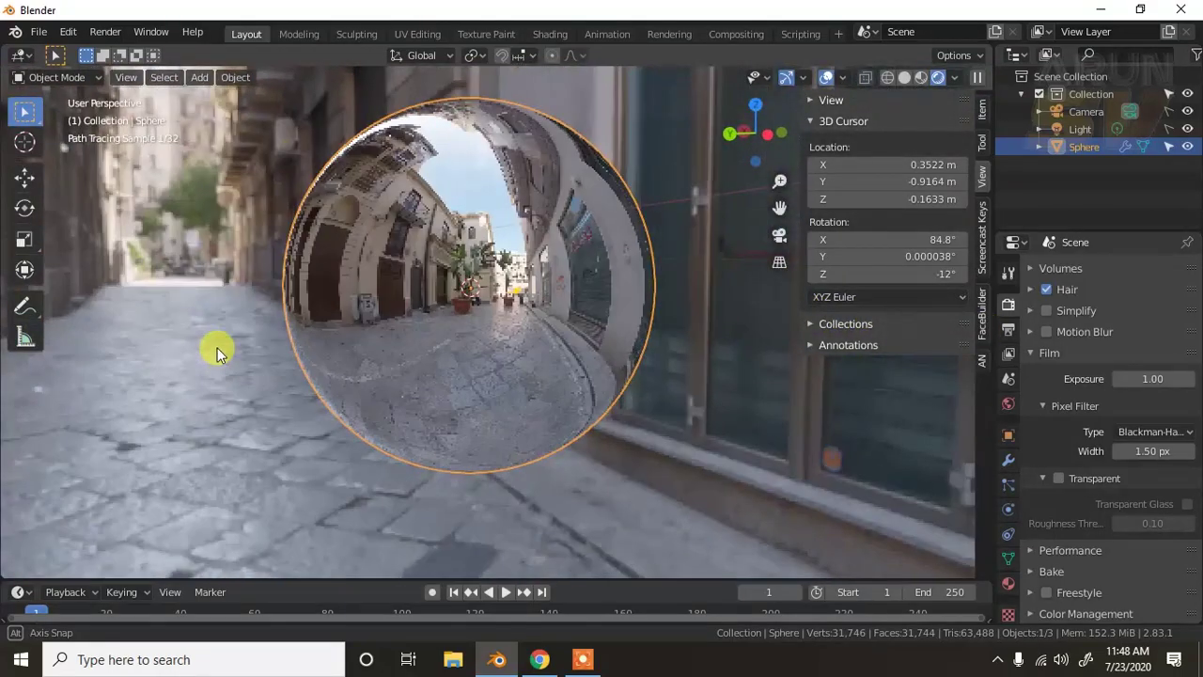
pyautogui.scroll(-4, 358, 380)
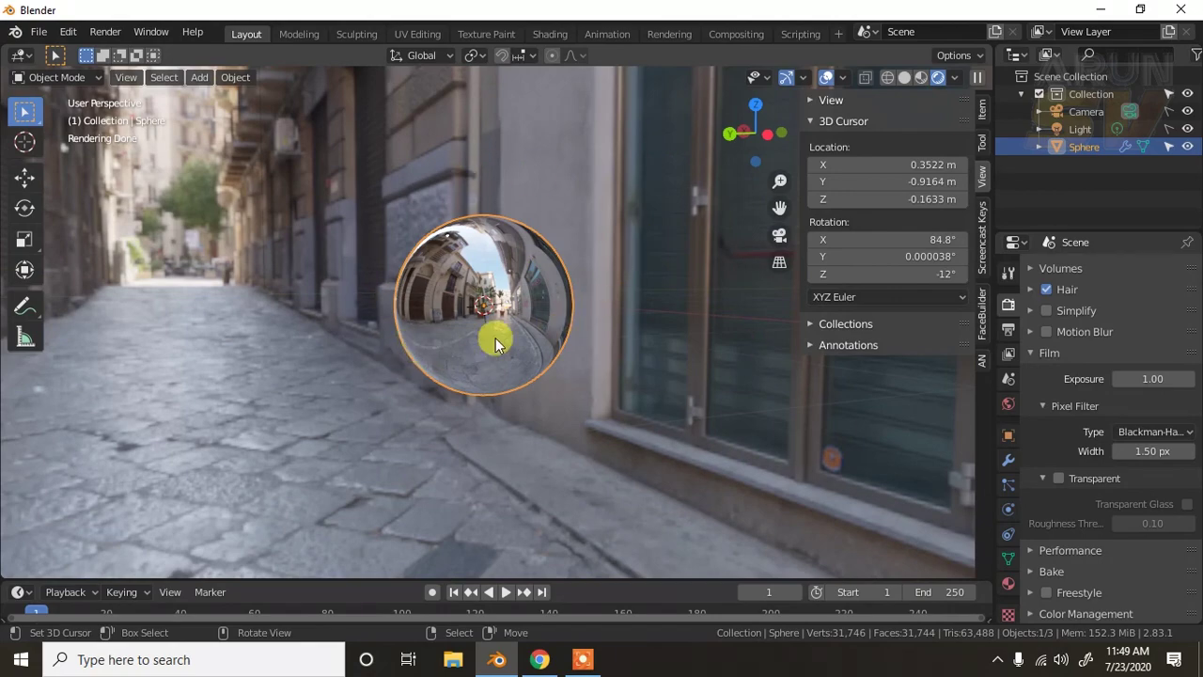
pyautogui.scroll(2, 495, 343)
pyautogui.moveTo(584, 342)
pyautogui.mouseDown(button='middle')
pyautogui.moveTo(638, 256)
pyautogui.moveTo(211, 251)
pyautogui.mouseUp(button='middle')
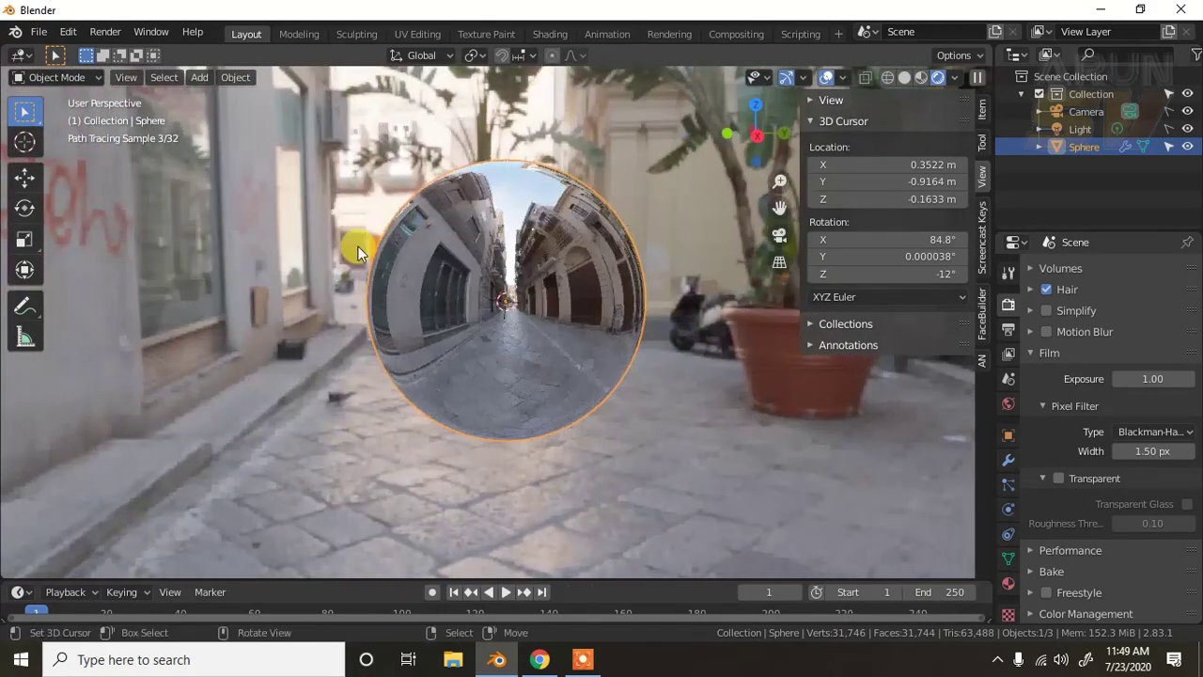
pyautogui.click(1056, 479)
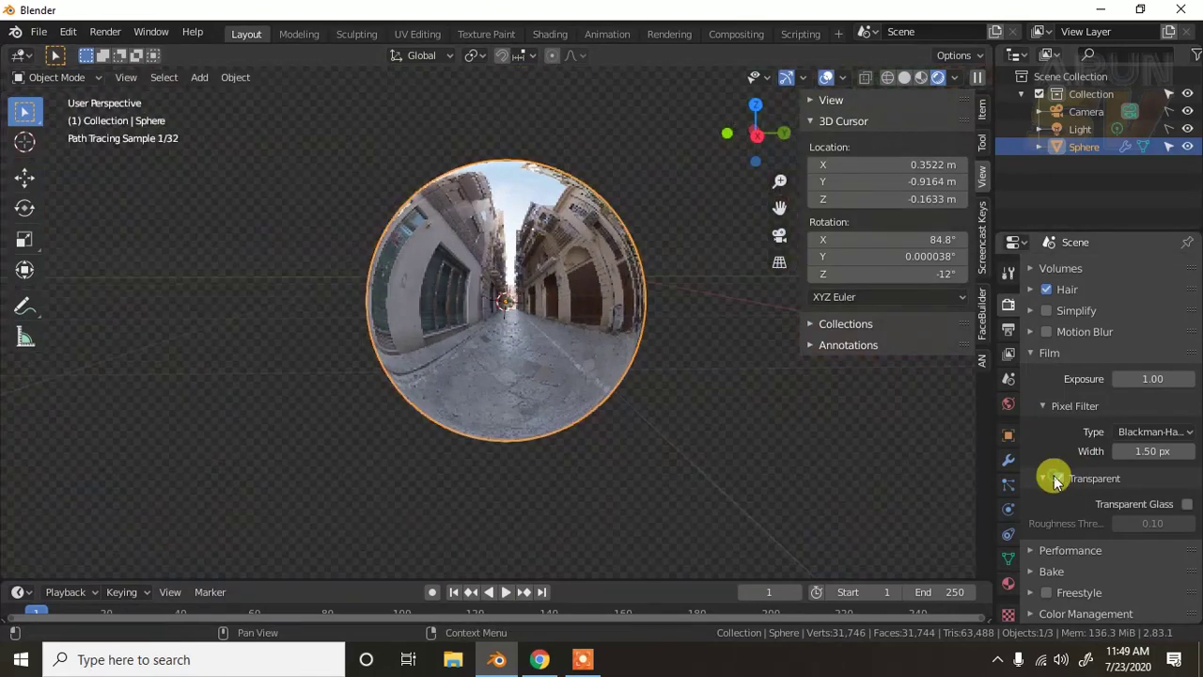
pyautogui.moveTo(502, 228); pyautogui.dragTo(500, 250, button='middle')
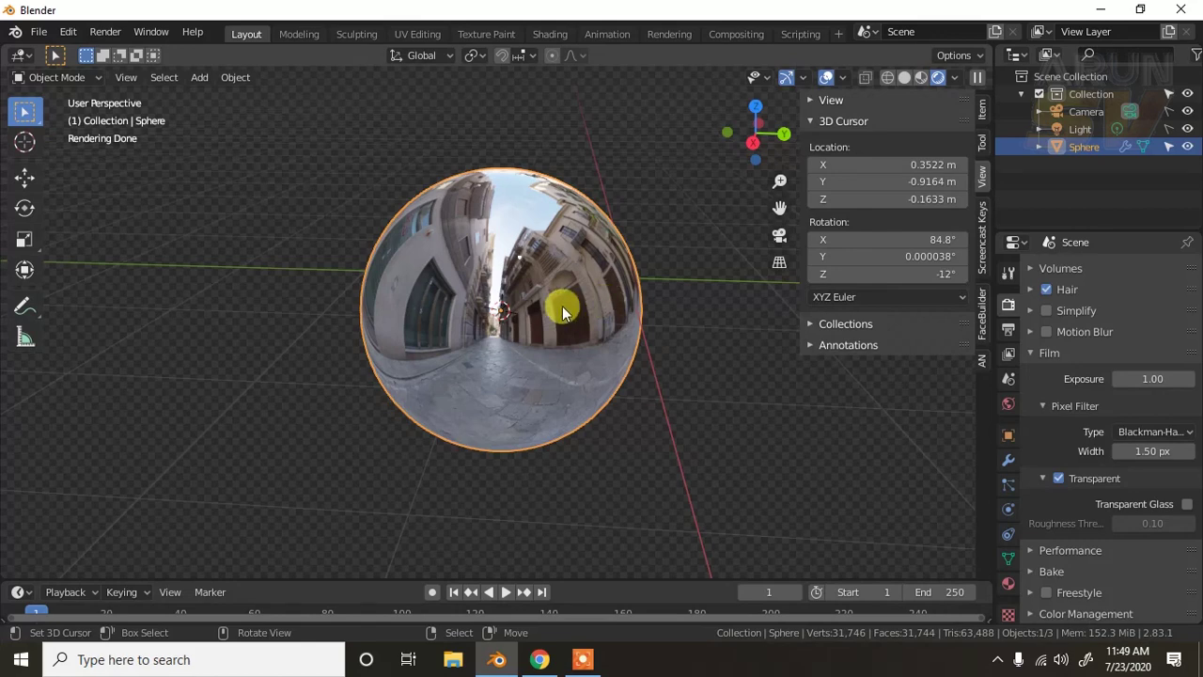
pyautogui.click(539, 660)
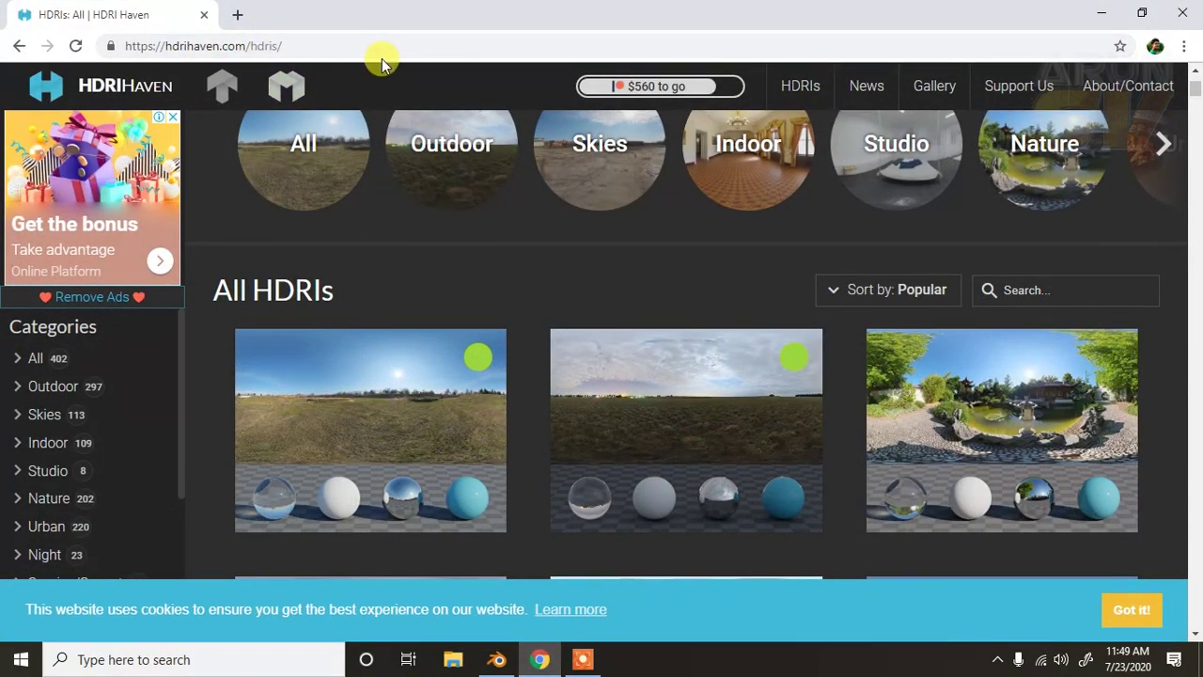
# Step: Scroll through the HDRI Haven gallery thumbnails to find the Construction Yard HDRI
pyautogui.scroll(3, 557, 286)
pyautogui.scroll(-1, 556, 293)
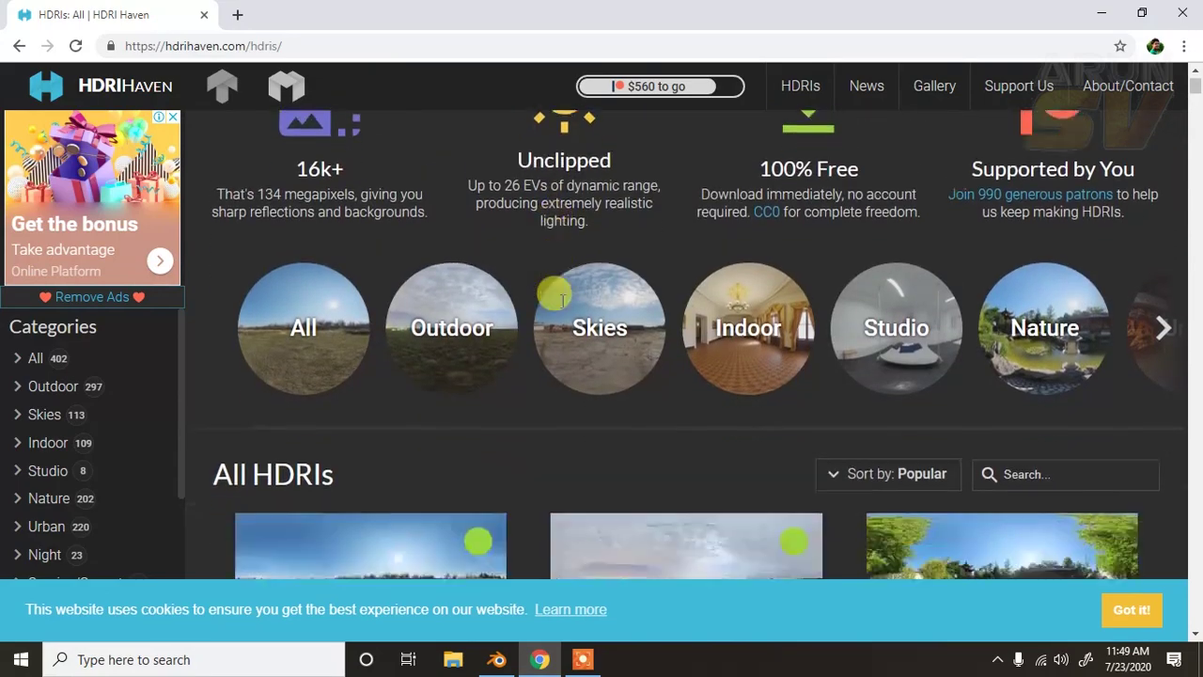
pyautogui.scroll(-3, 556, 301)
pyautogui.scroll(-5, 556, 307)
pyautogui.scroll(-5, 562, 310)
pyautogui.scroll(-5, 561, 310)
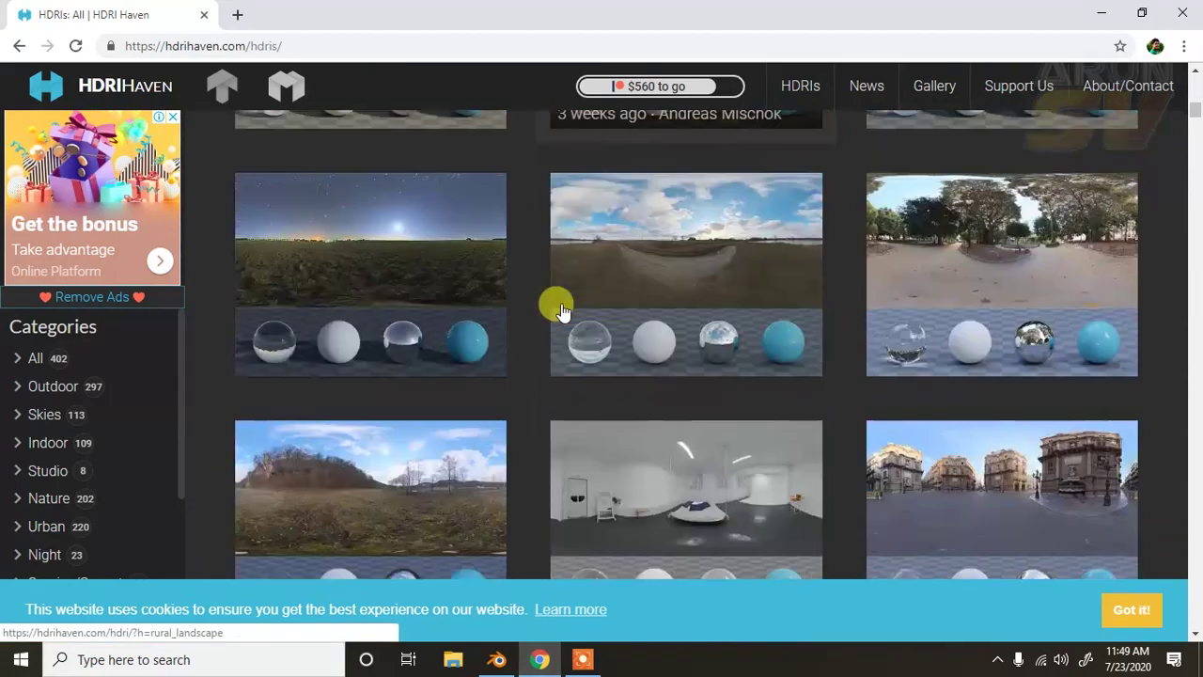
pyautogui.scroll(-5, 561, 310)
pyautogui.scroll(-5, 561, 311)
pyautogui.scroll(-5, 562, 310)
pyautogui.scroll(1, 562, 310)
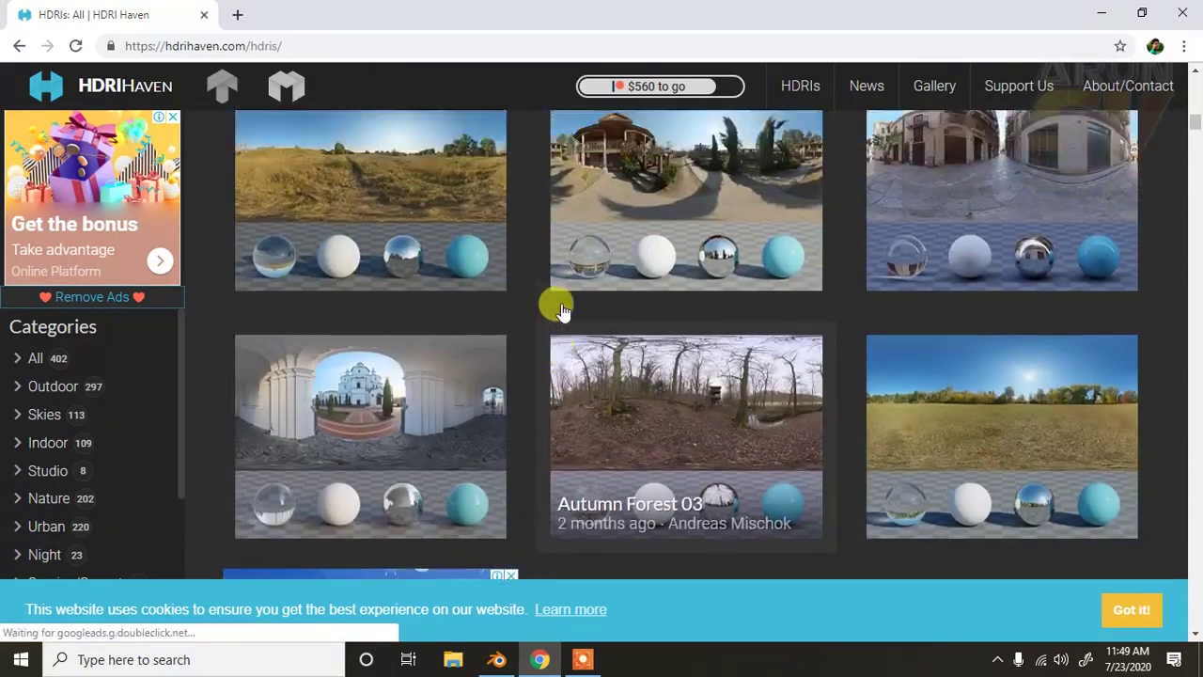
pyautogui.scroll(5, 561, 310)
pyautogui.scroll(5, 561, 311)
pyautogui.scroll(5, 561, 310)
pyautogui.scroll(5, 561, 310)
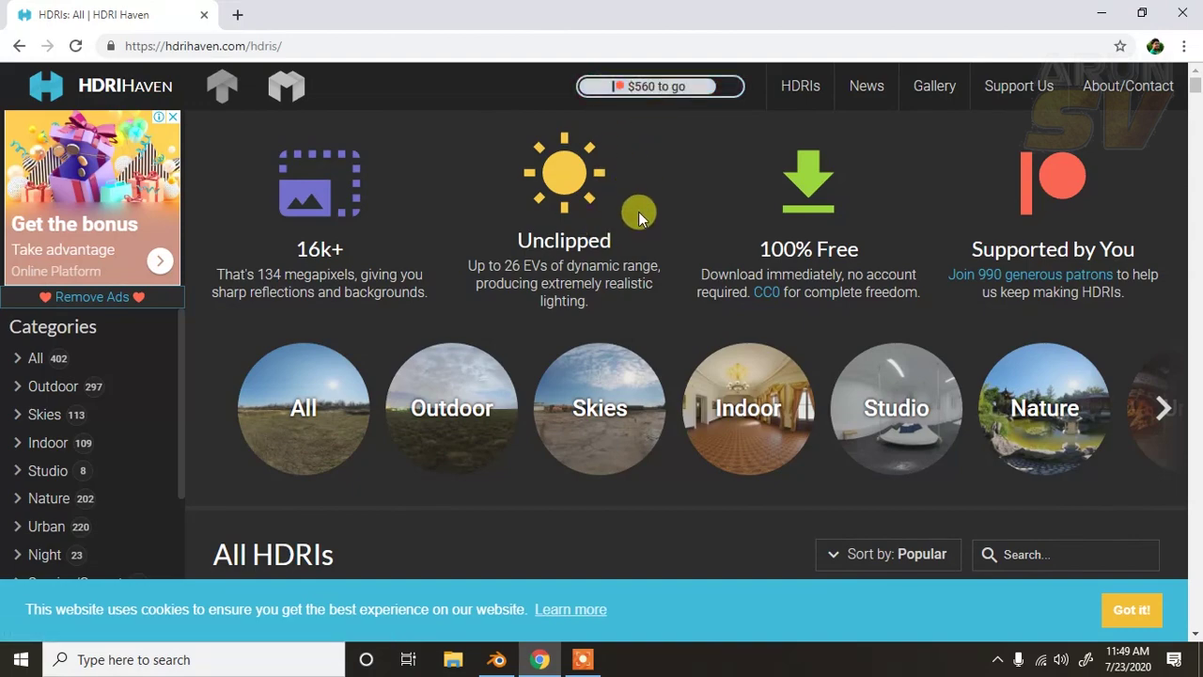
pyautogui.scroll(-3, 638, 212)
pyautogui.scroll(-5, 638, 212)
pyautogui.scroll(-3, 638, 216)
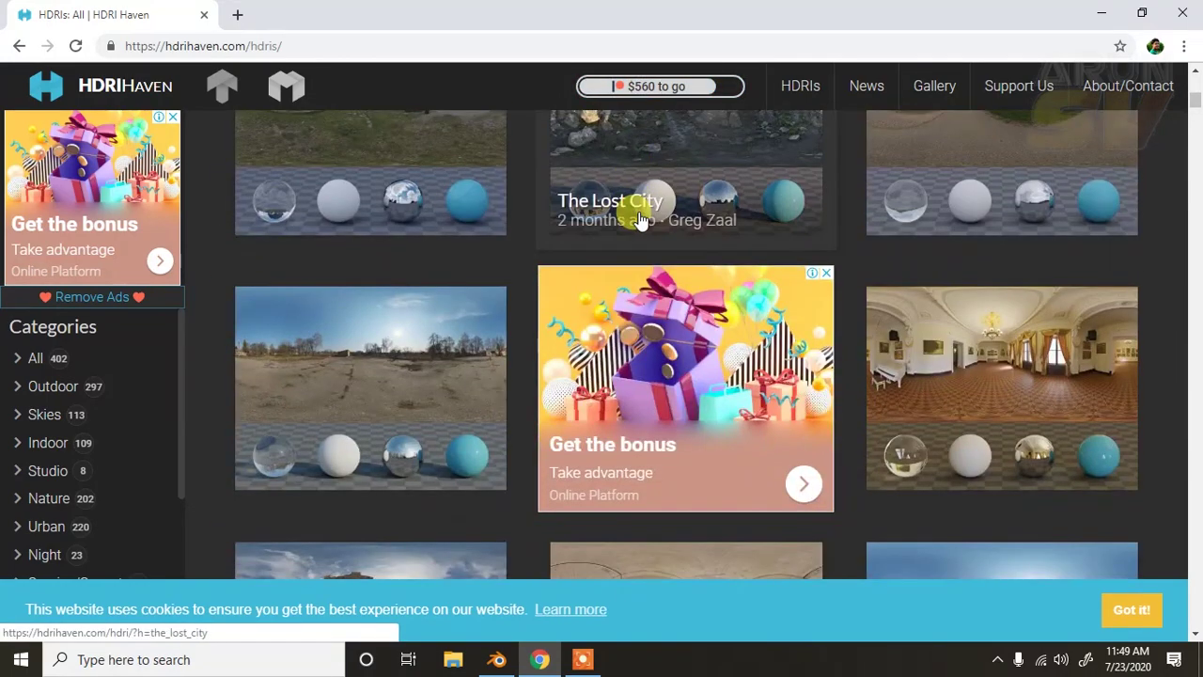
pyautogui.scroll(-3, 638, 219)
pyautogui.scroll(-3, 638, 219)
pyautogui.scroll(-3, 638, 219)
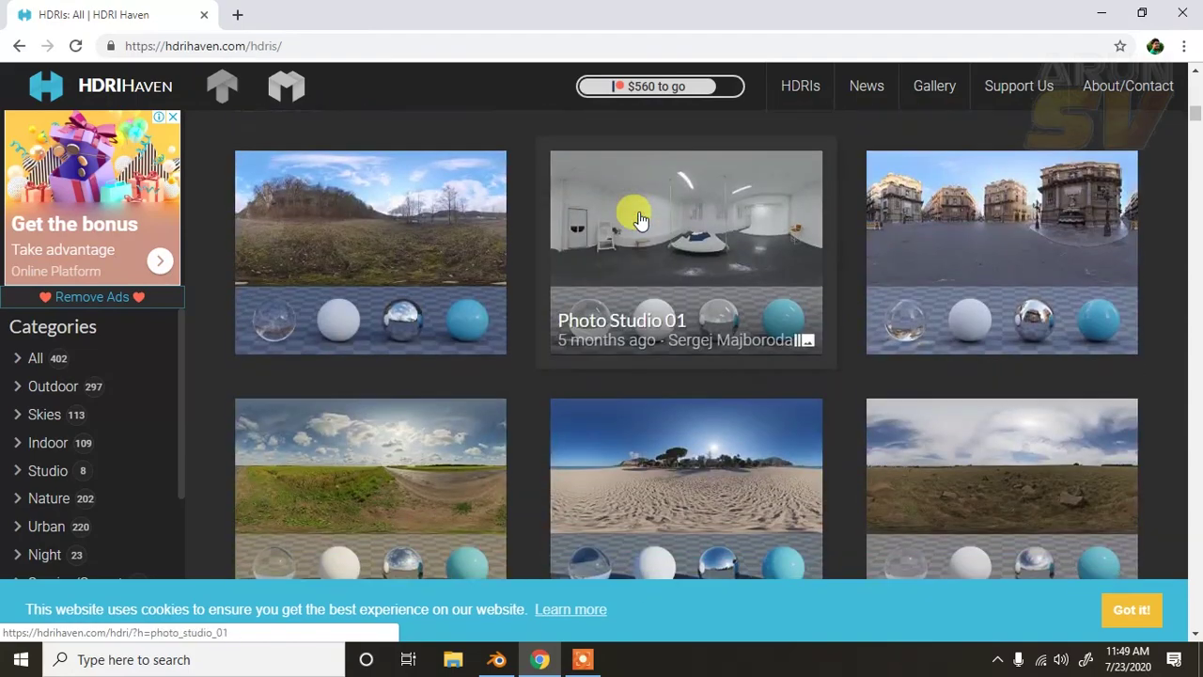
pyautogui.scroll(-3, 638, 219)
pyautogui.scroll(-3, 638, 219)
pyautogui.scroll(-3, 639, 219)
pyautogui.scroll(-3, 638, 219)
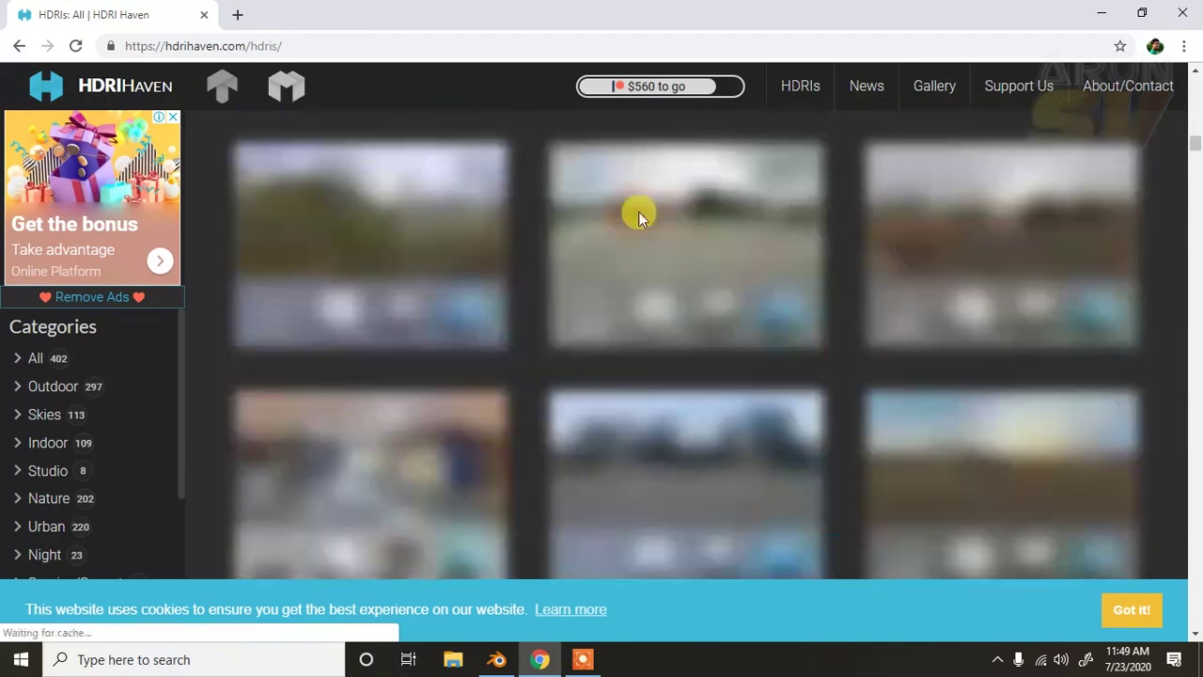
pyautogui.scroll(-3, 639, 214)
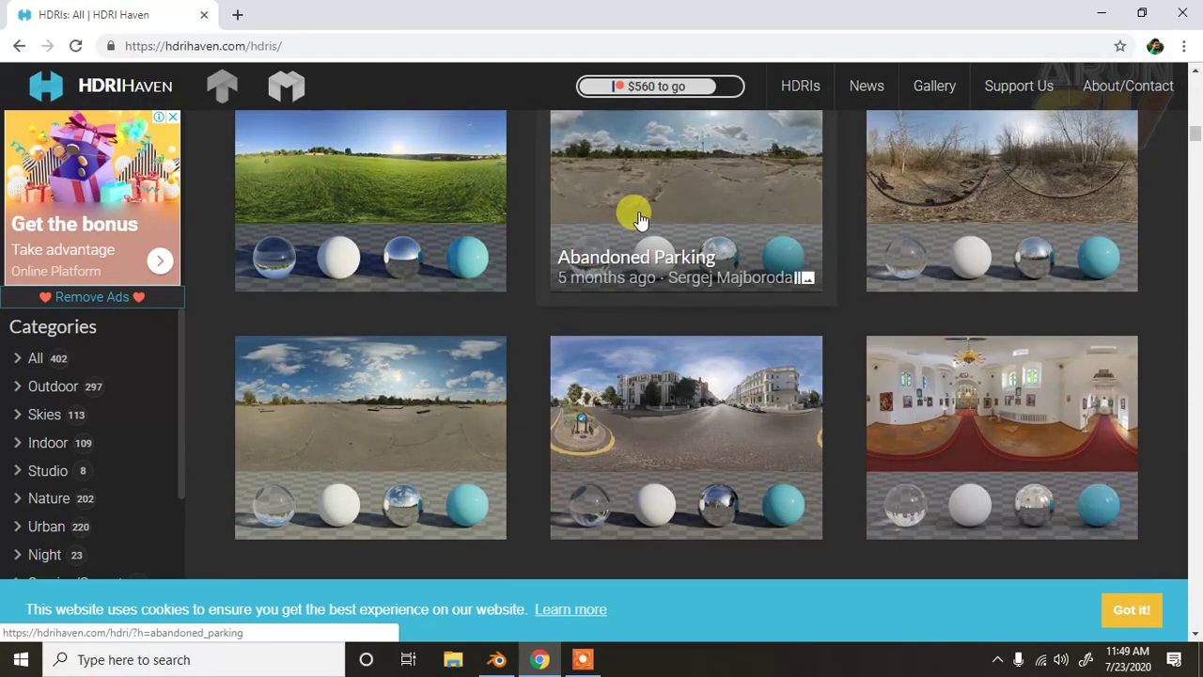
pyautogui.scroll(5, 637, 206)
pyautogui.scroll(3, 638, 211)
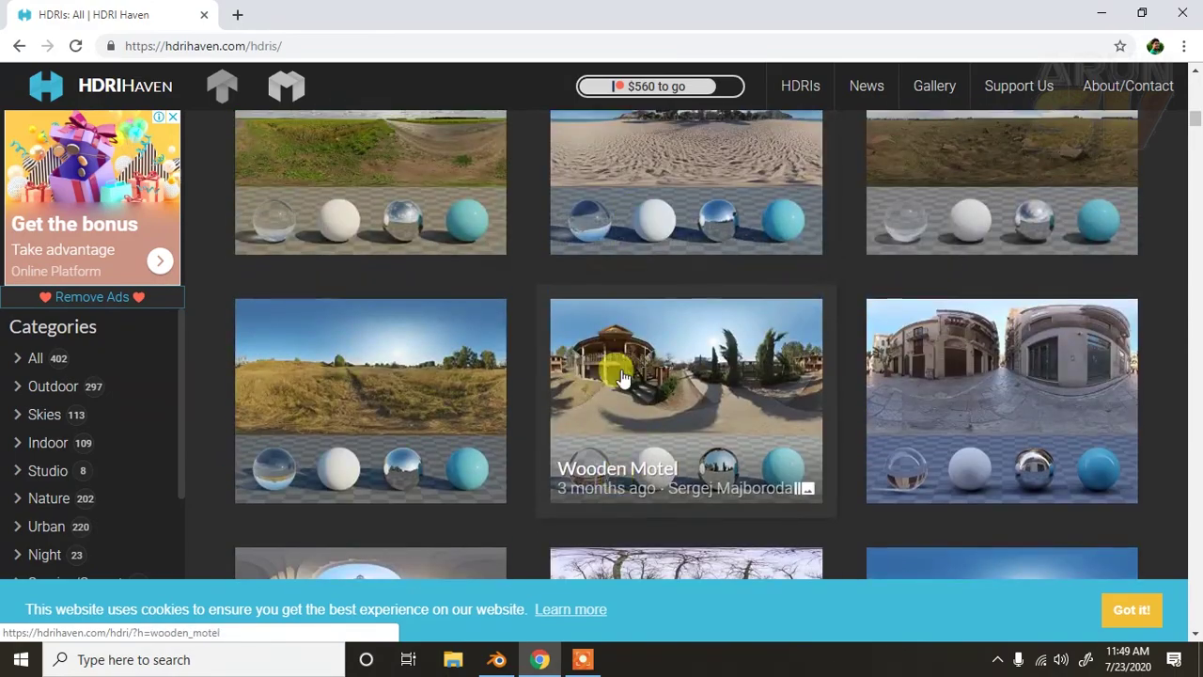
pyautogui.scroll(-3, 779, 336)
pyautogui.scroll(-3, 781, 336)
pyautogui.scroll(2, 788, 340)
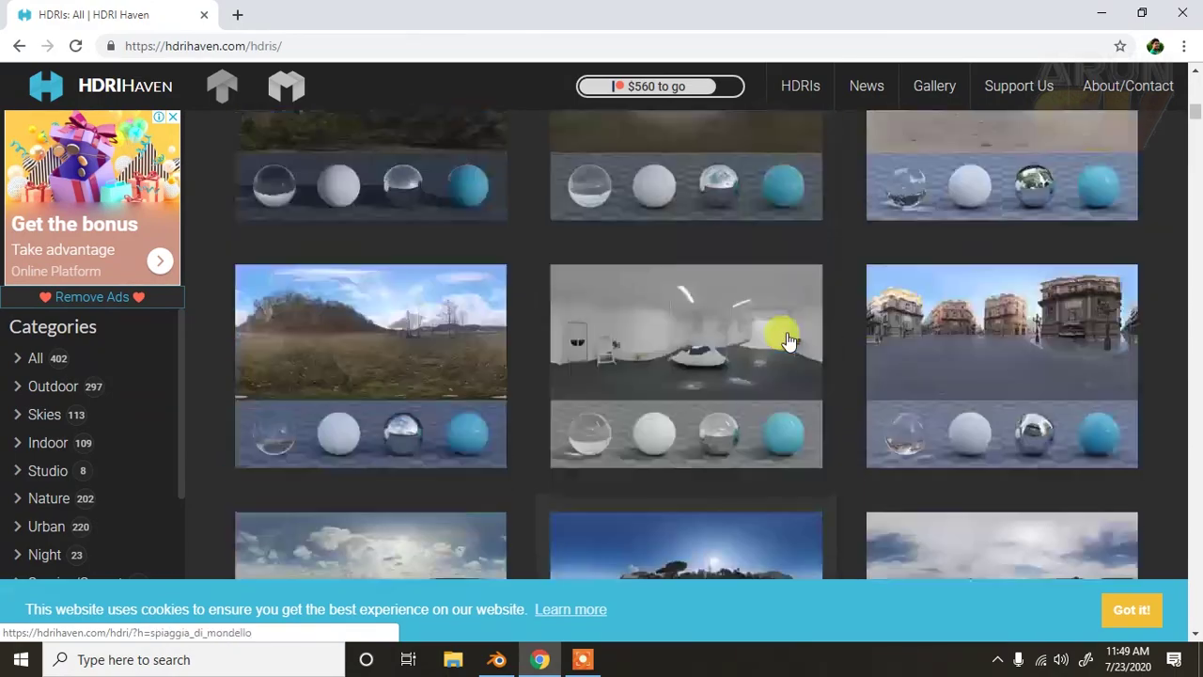
pyautogui.scroll(3, 788, 340)
pyautogui.scroll(3, 788, 340)
pyautogui.scroll(3, 788, 341)
pyautogui.scroll(3, 787, 338)
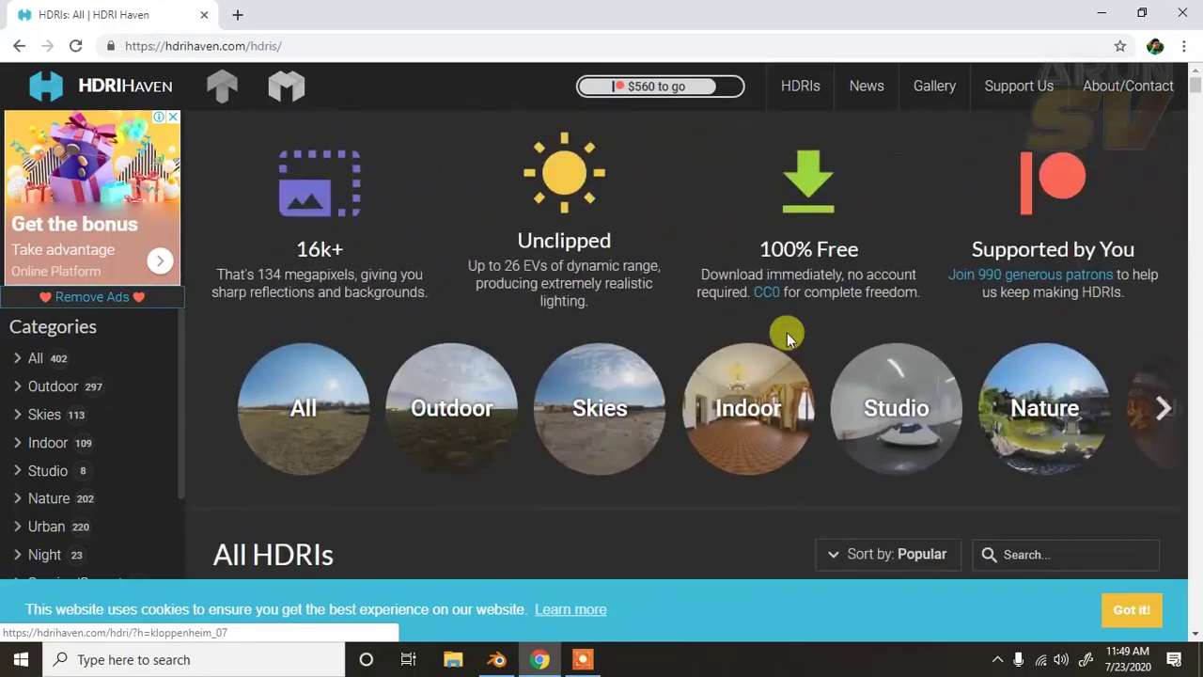
pyautogui.scroll(-2, 464, 367)
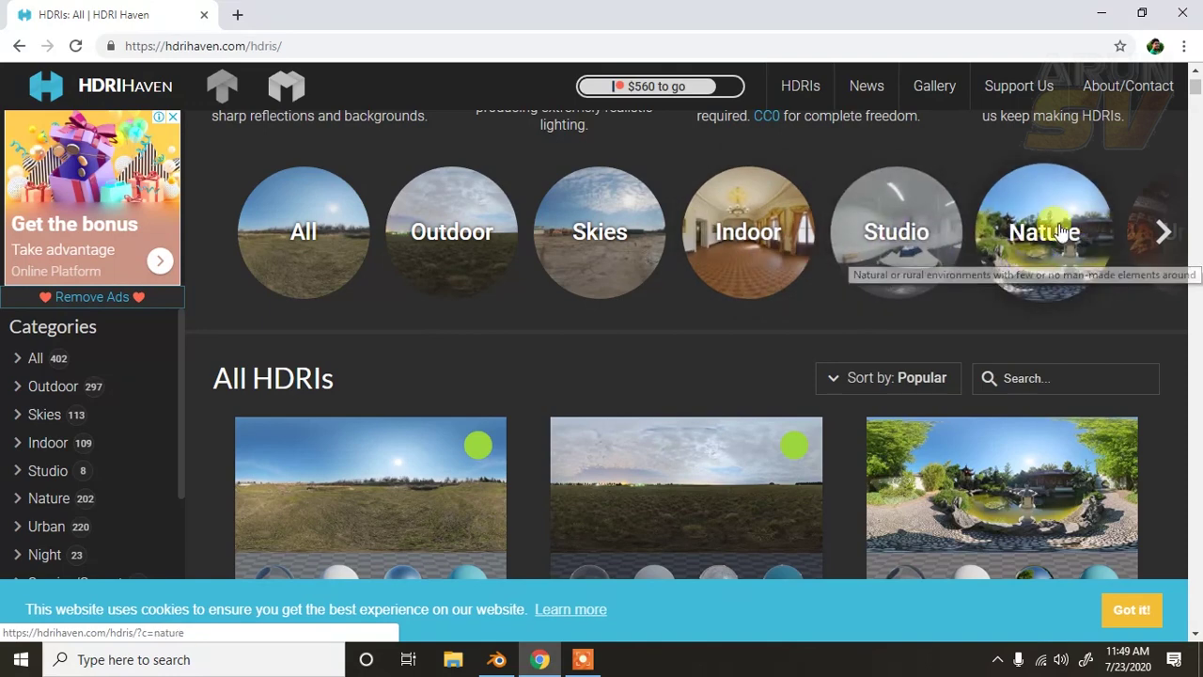
pyautogui.scroll(-5, 585, 402)
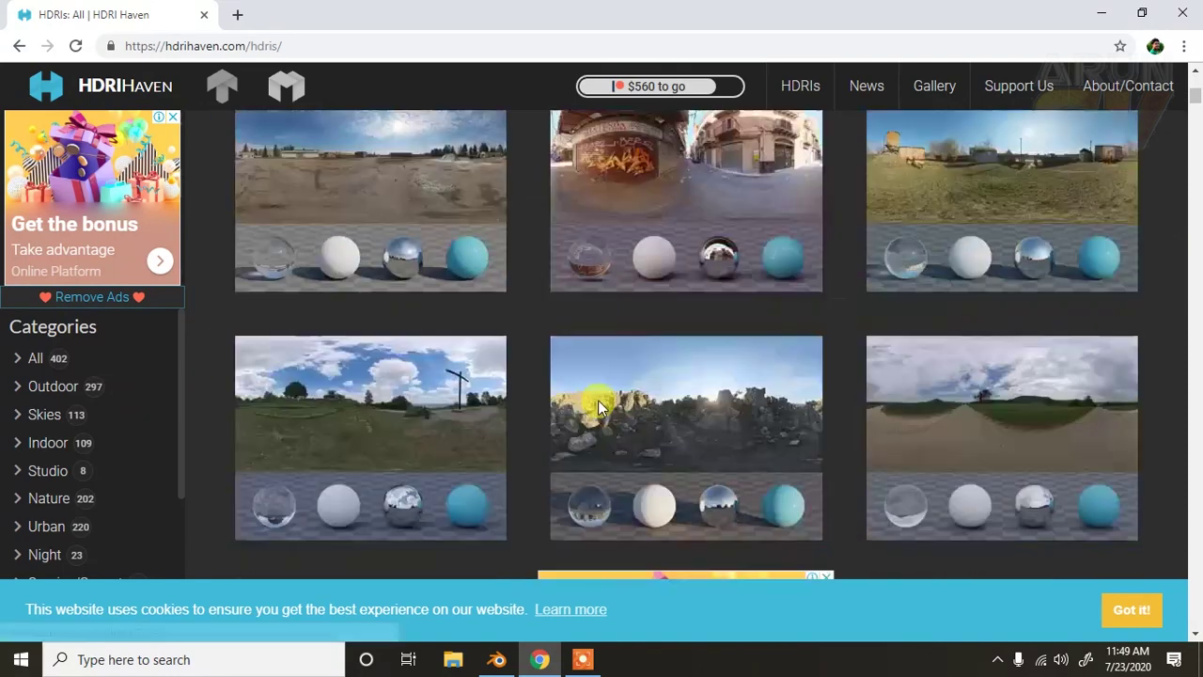
pyautogui.scroll(-3, 703, 447)
pyautogui.scroll(-3, 703, 446)
pyautogui.scroll(-2, 696, 438)
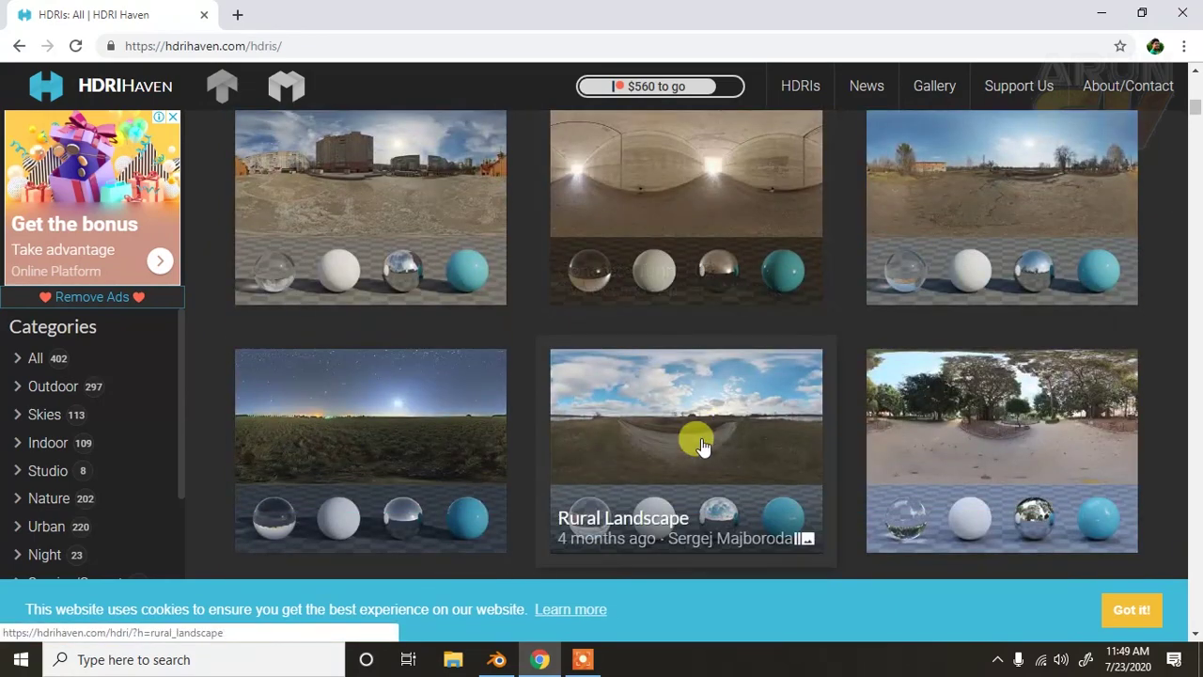
pyautogui.scroll(2, 470, 431)
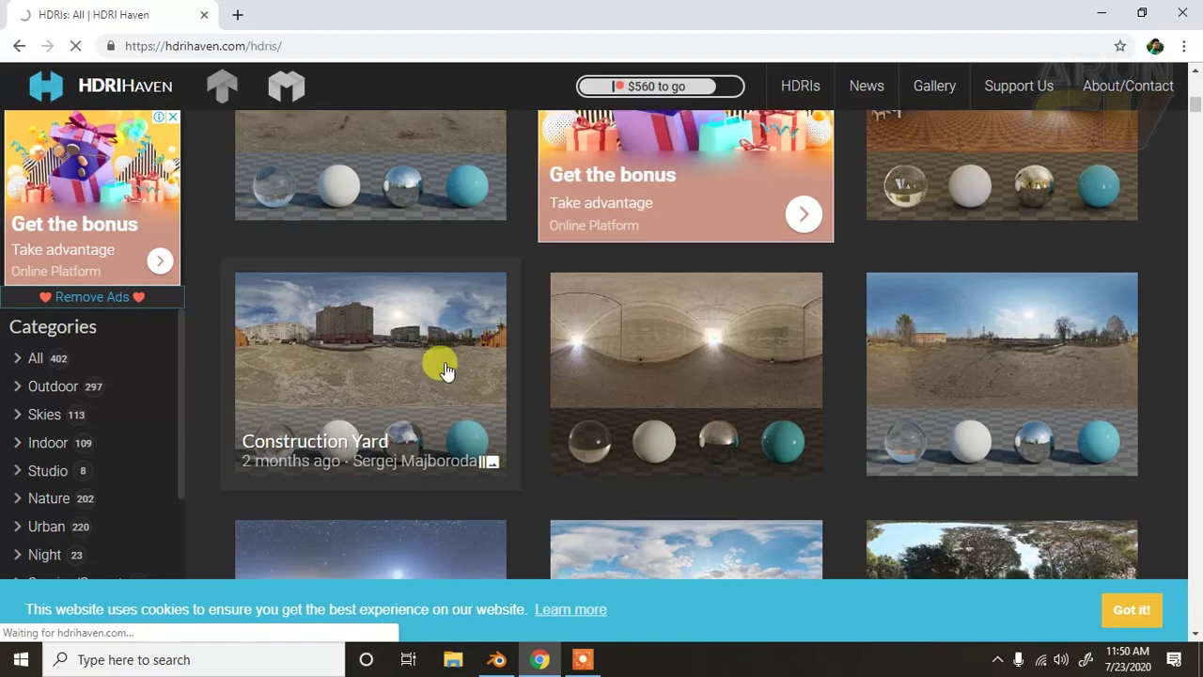
pyautogui.scroll(-2, 381, 215)
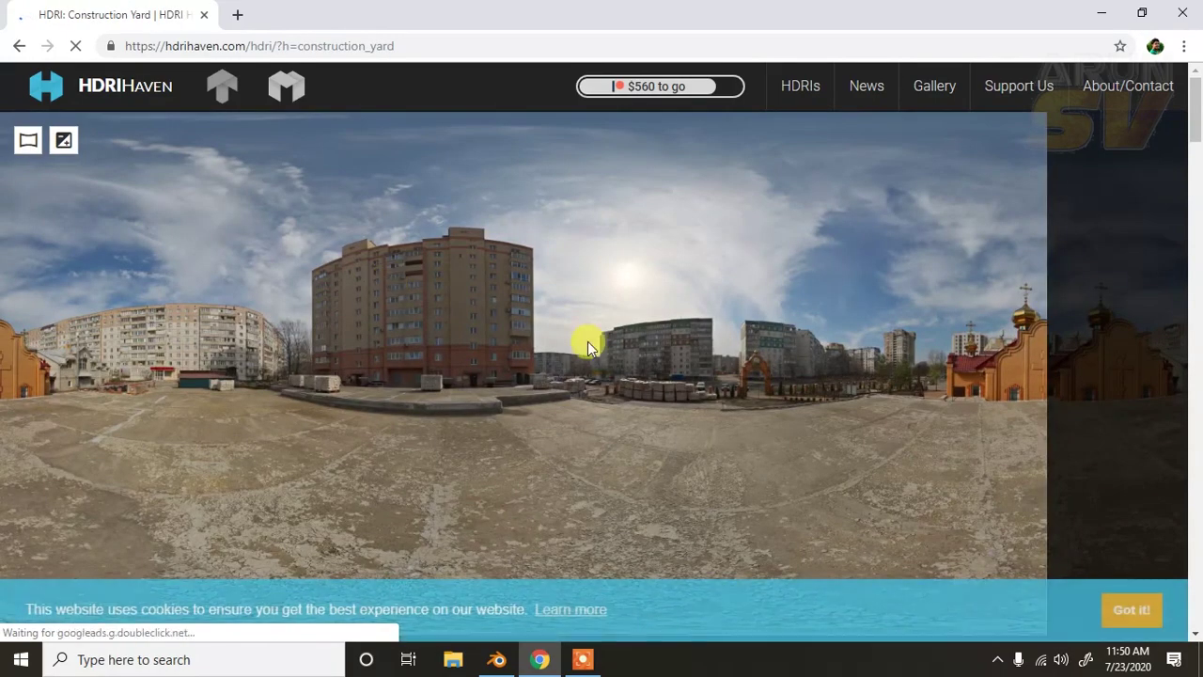
# Step: Download Construction Yard as the 2k HDR (6.3 MB) and check the finished download
pyautogui.scroll(-3, 787, 355)
pyautogui.scroll(-5, 623, 282)
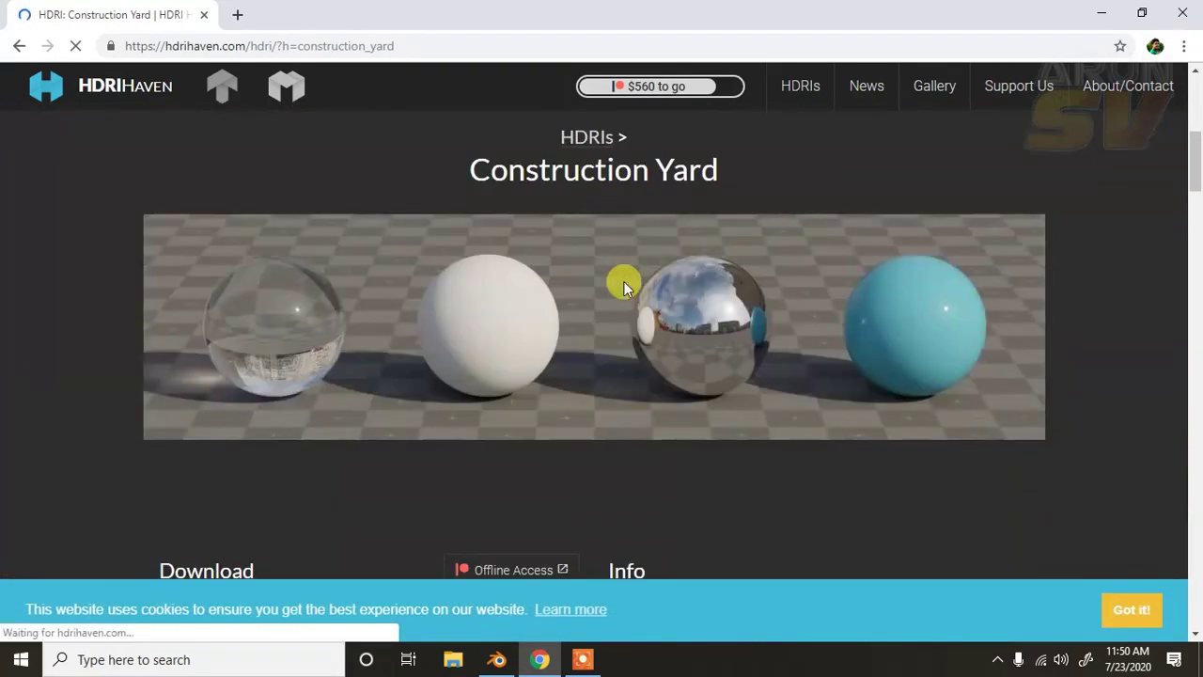
pyautogui.scroll(-3, 623, 281)
pyautogui.scroll(3, 624, 281)
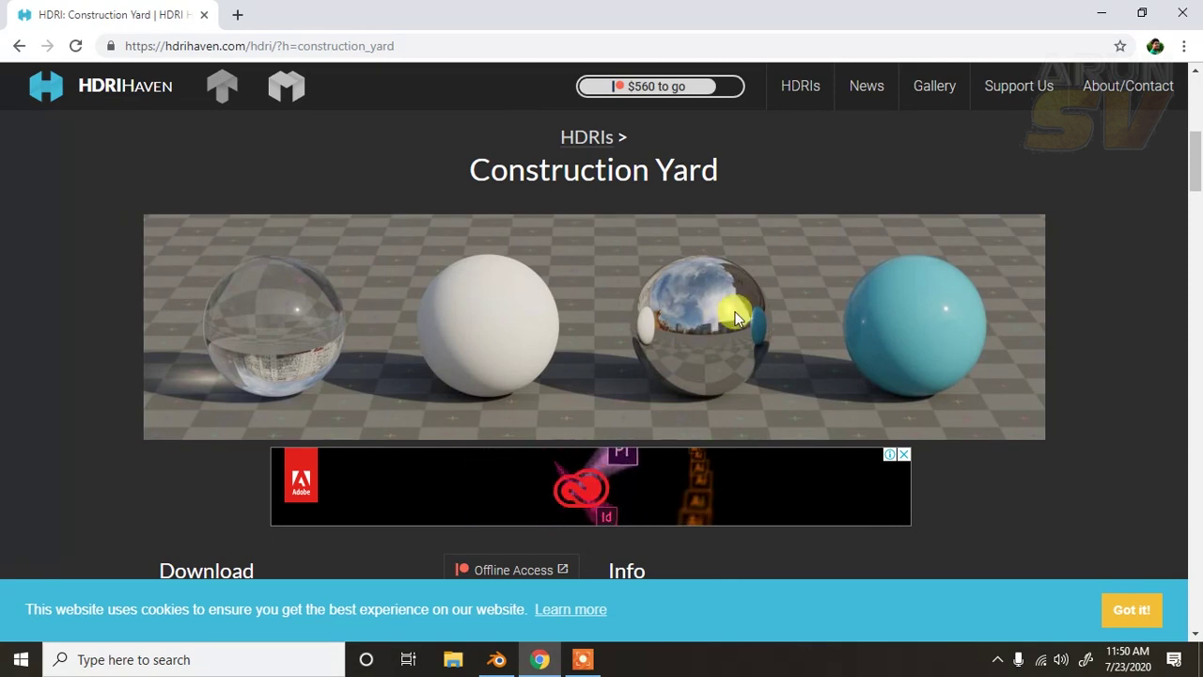
pyautogui.scroll(-2, 679, 331)
pyautogui.scroll(1, 592, 225)
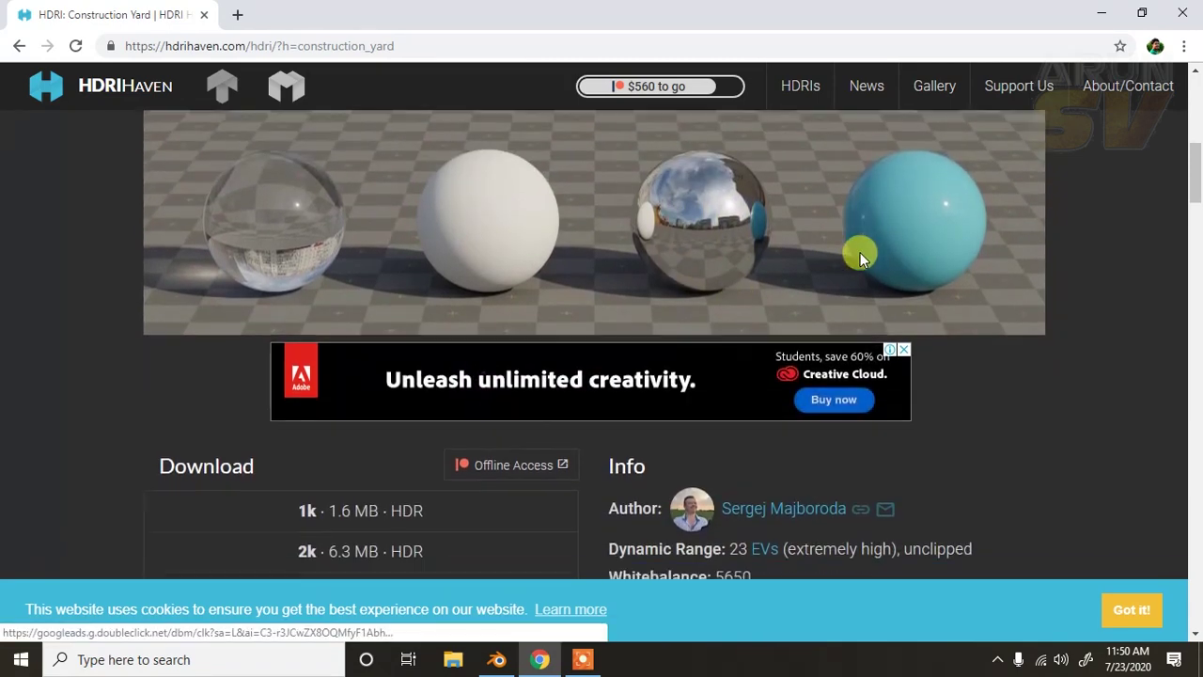
pyautogui.scroll(-3, 859, 253)
pyautogui.scroll(-1, 621, 273)
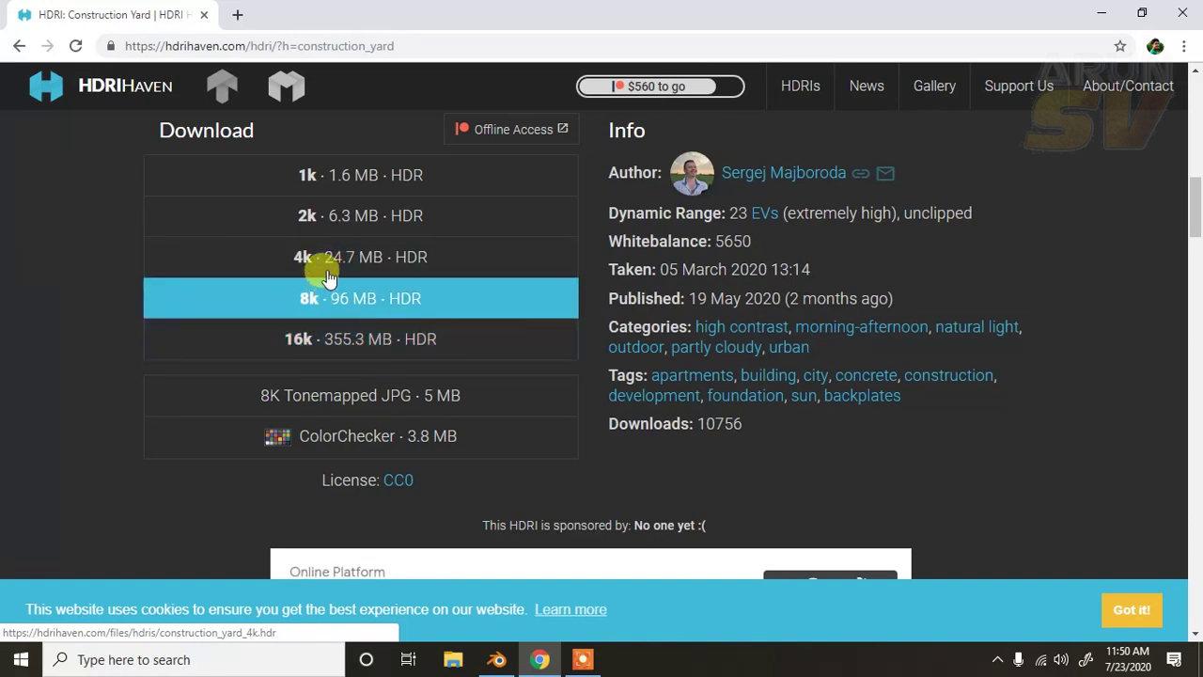
pyautogui.click(341, 226)
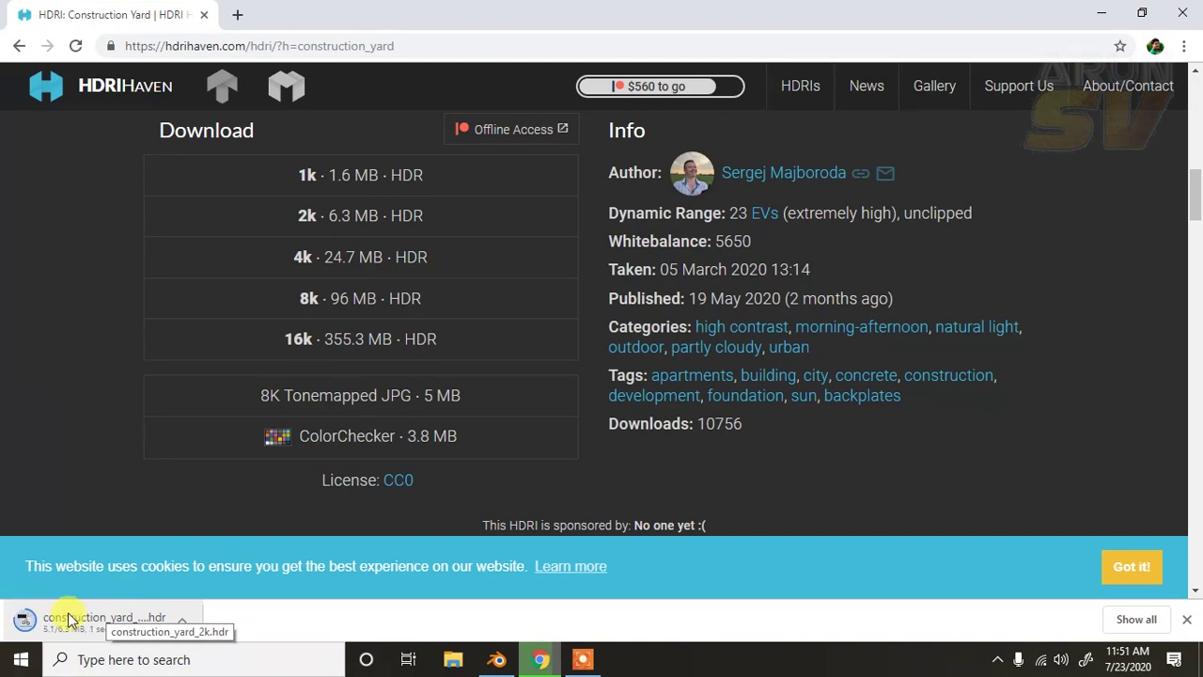
pyautogui.click(187, 622)
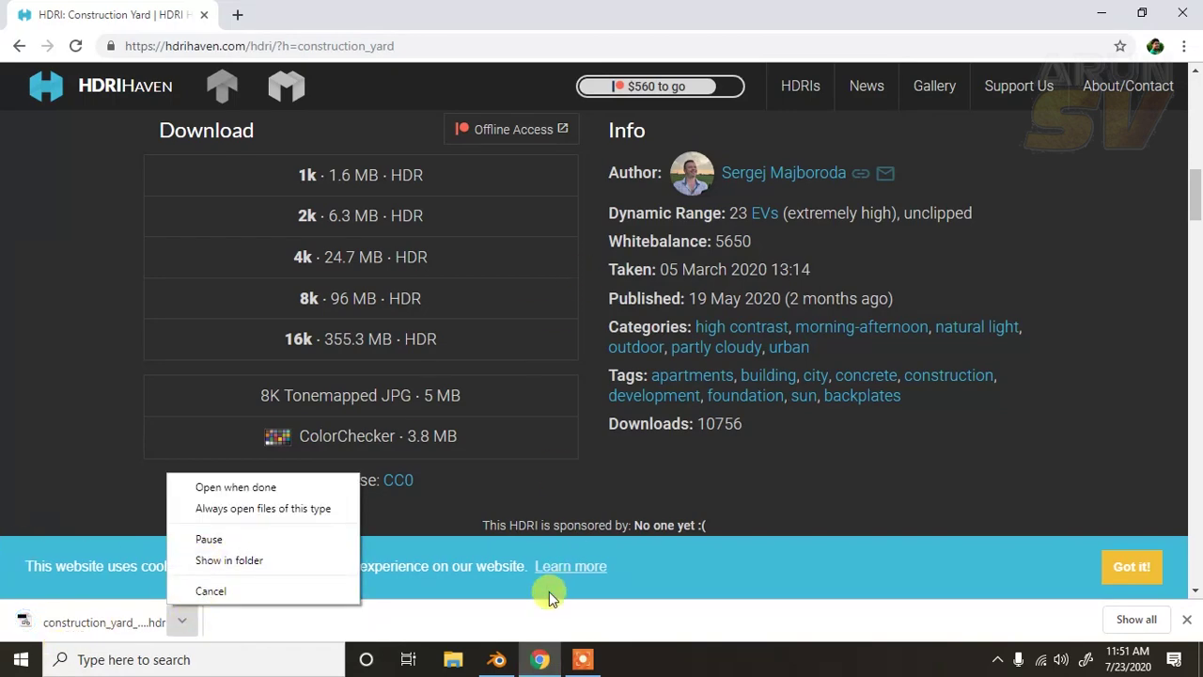
# Step: In the Shading workspace, add Mapping and Texture Coordinate nodes to the environment image with Ctrl+T
pyautogui.click(499, 661)
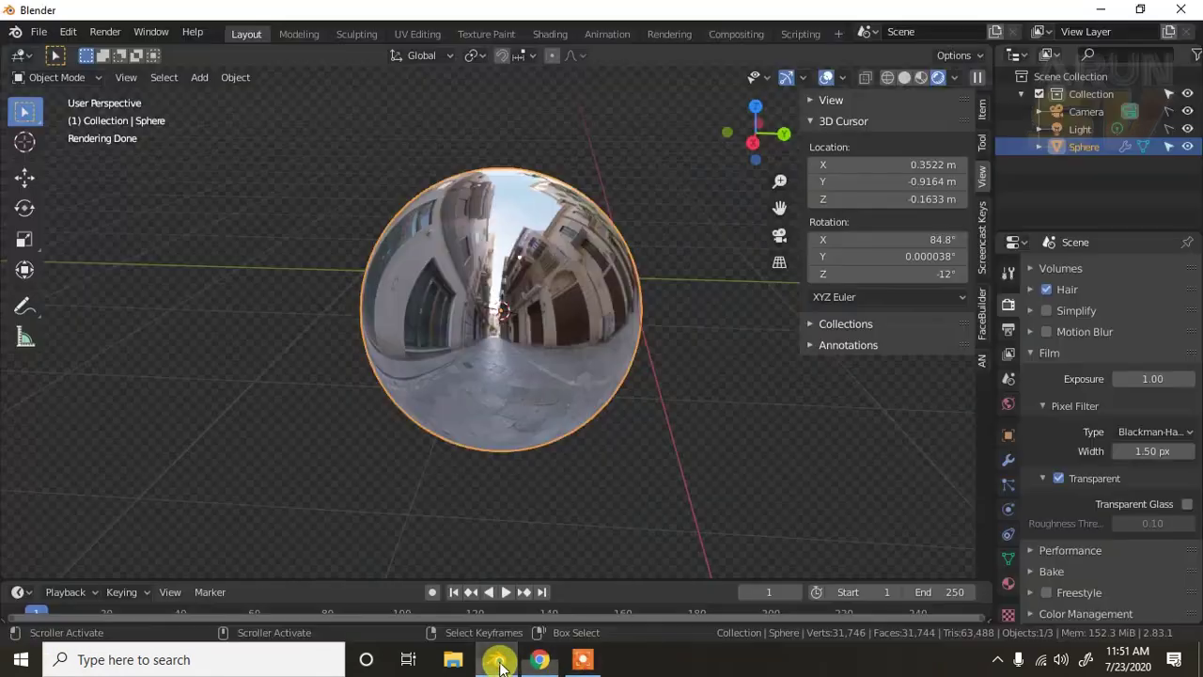
pyautogui.click(551, 36)
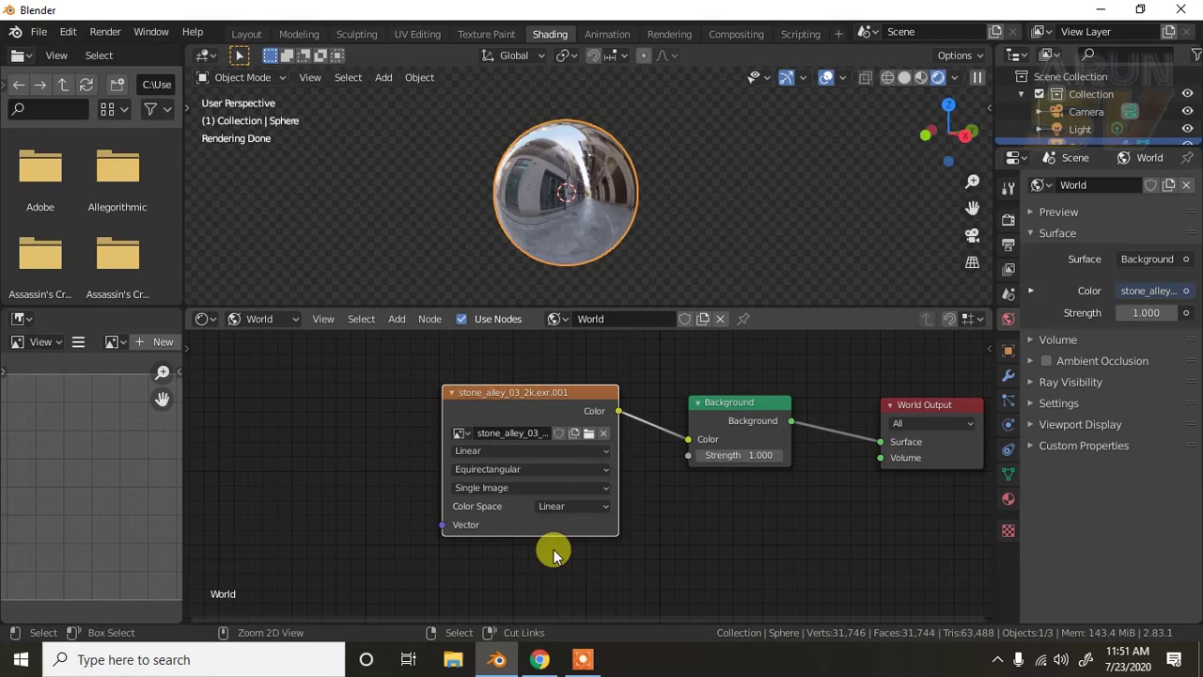
pyautogui.hotkey('ctrl', 't')
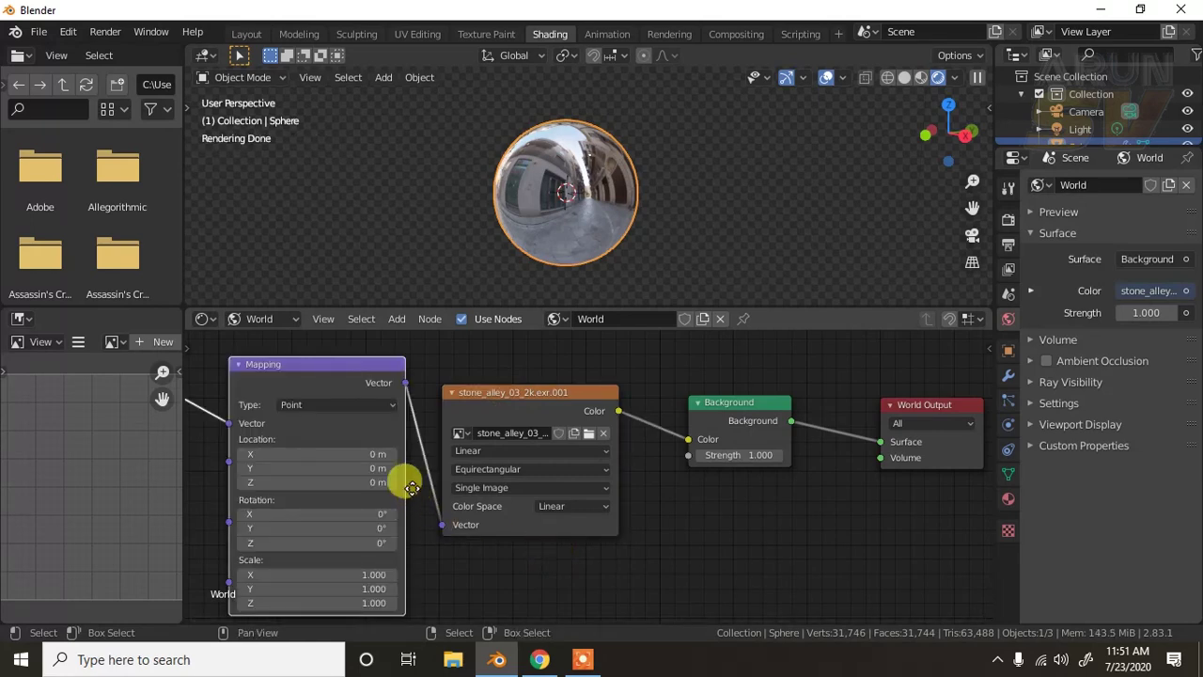
pyautogui.moveTo(397, 481); pyautogui.dragTo(704, 492, button='middle')
pyautogui.scroll(-1, 689, 523)
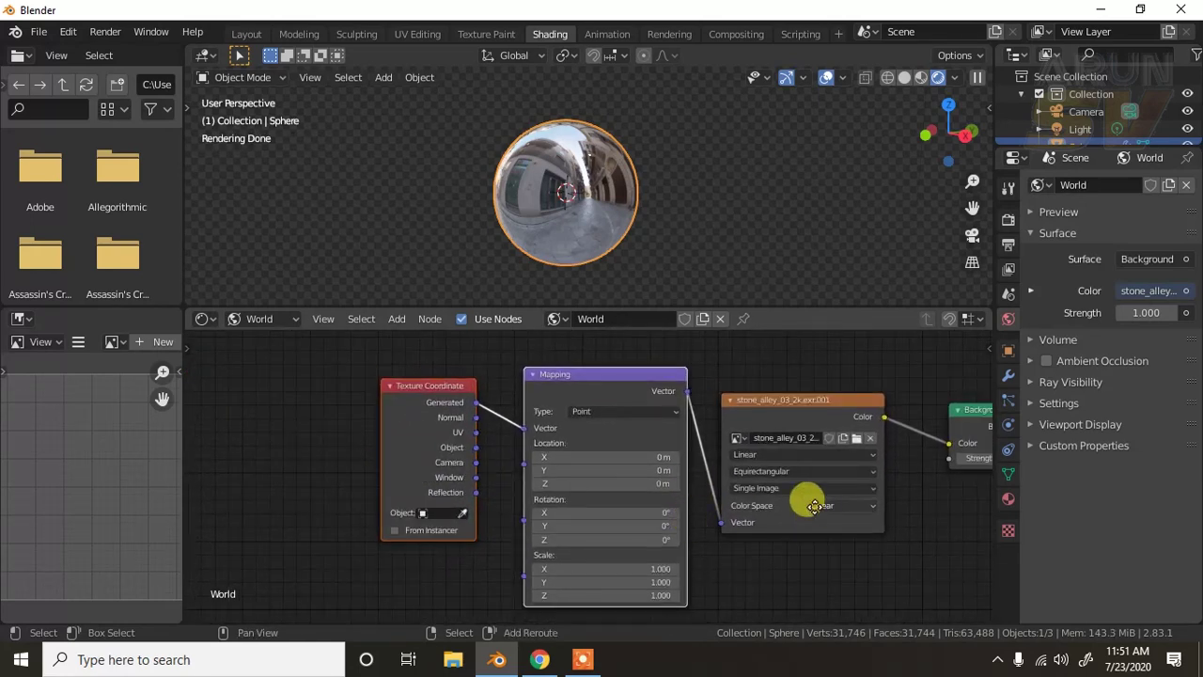
pyautogui.moveTo(806, 498); pyautogui.dragTo(740, 501, button='middle')
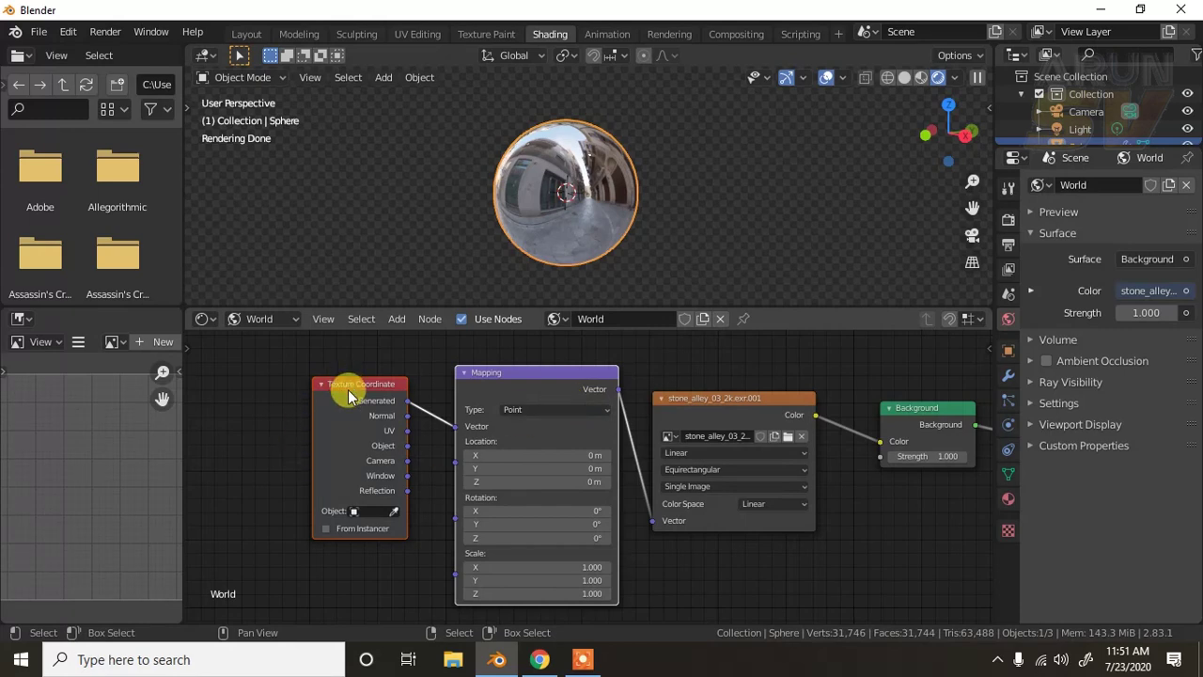
pyautogui.scroll(1, 537, 508)
pyautogui.scroll(1, 532, 520)
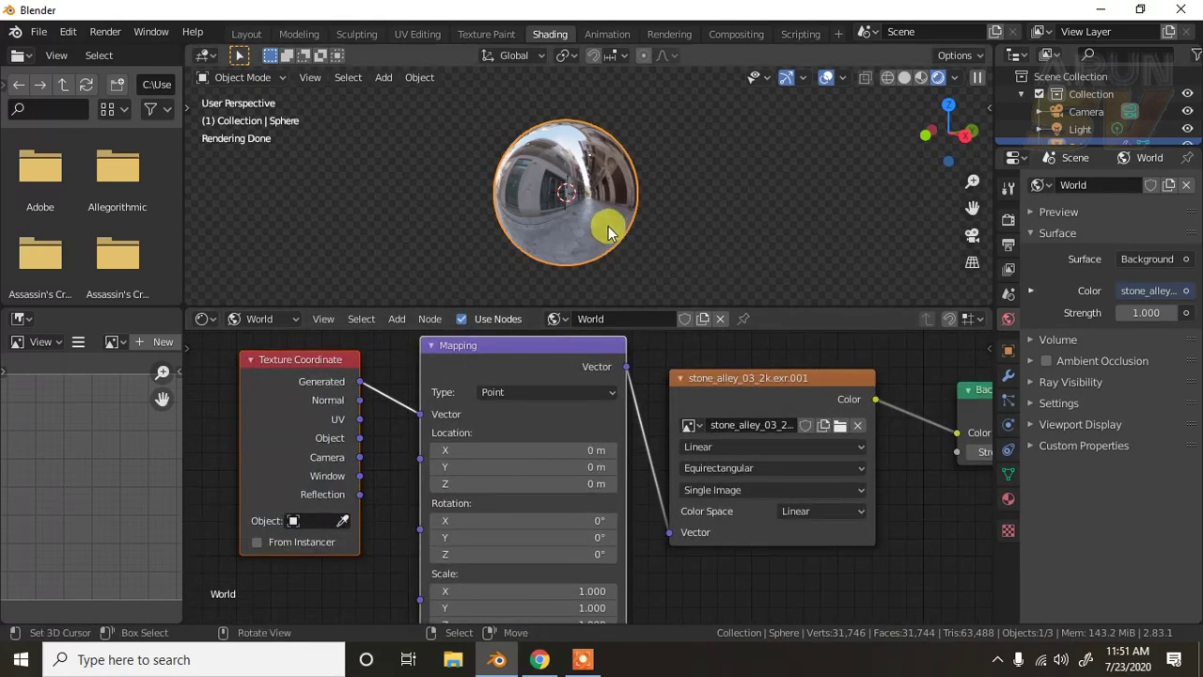
pyautogui.scroll(1, 462, 547)
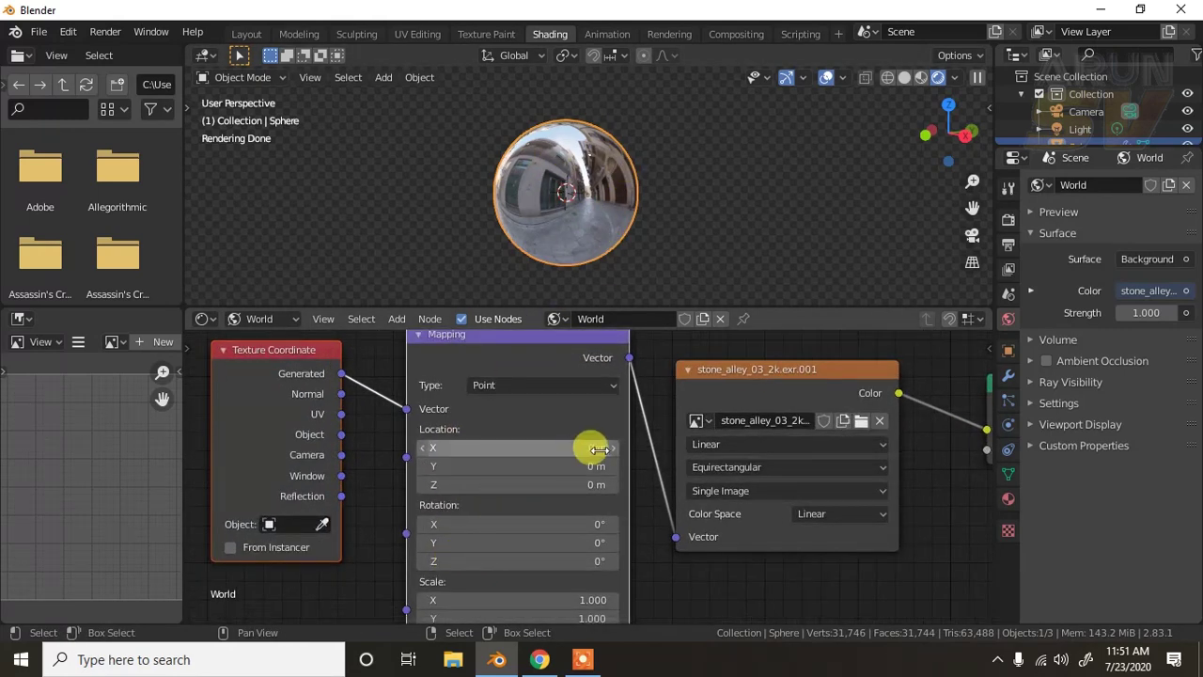
# Step: Offset the environment with Mapping Location X 27.9 m, an adjusted Y and Z 0 m
pyautogui.moveTo(505, 447); pyautogui.dragTo(856, 448)
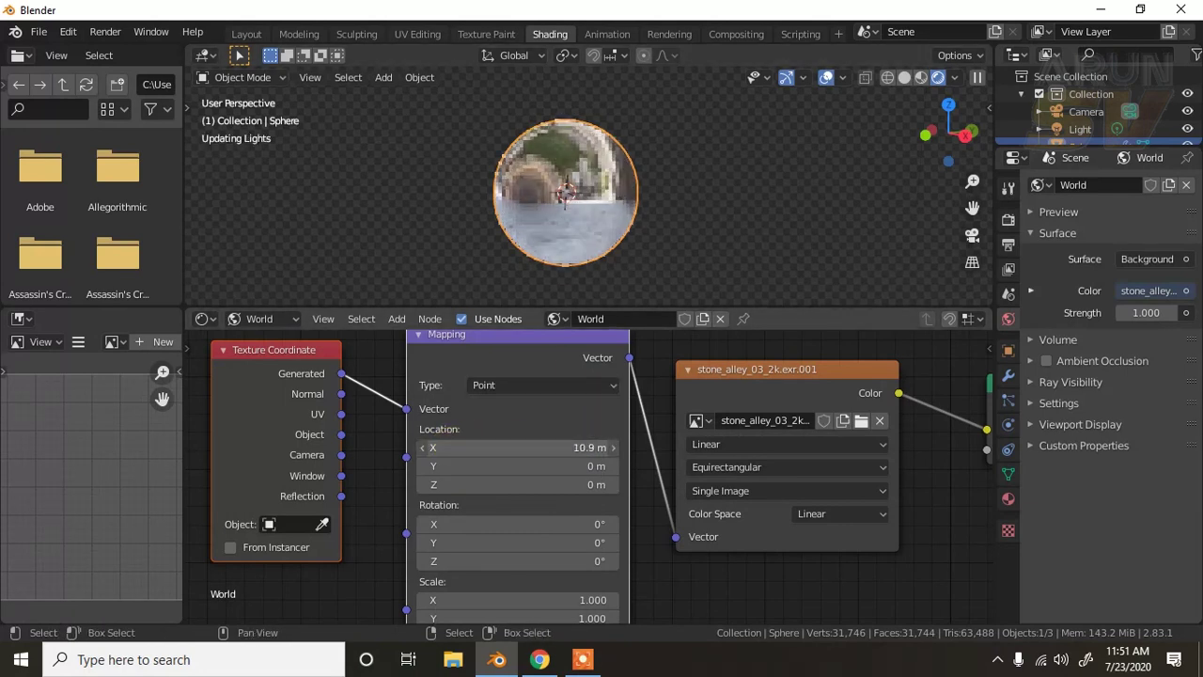
pyautogui.click(577, 448)
pyautogui.write('19')
pyautogui.press('Return')
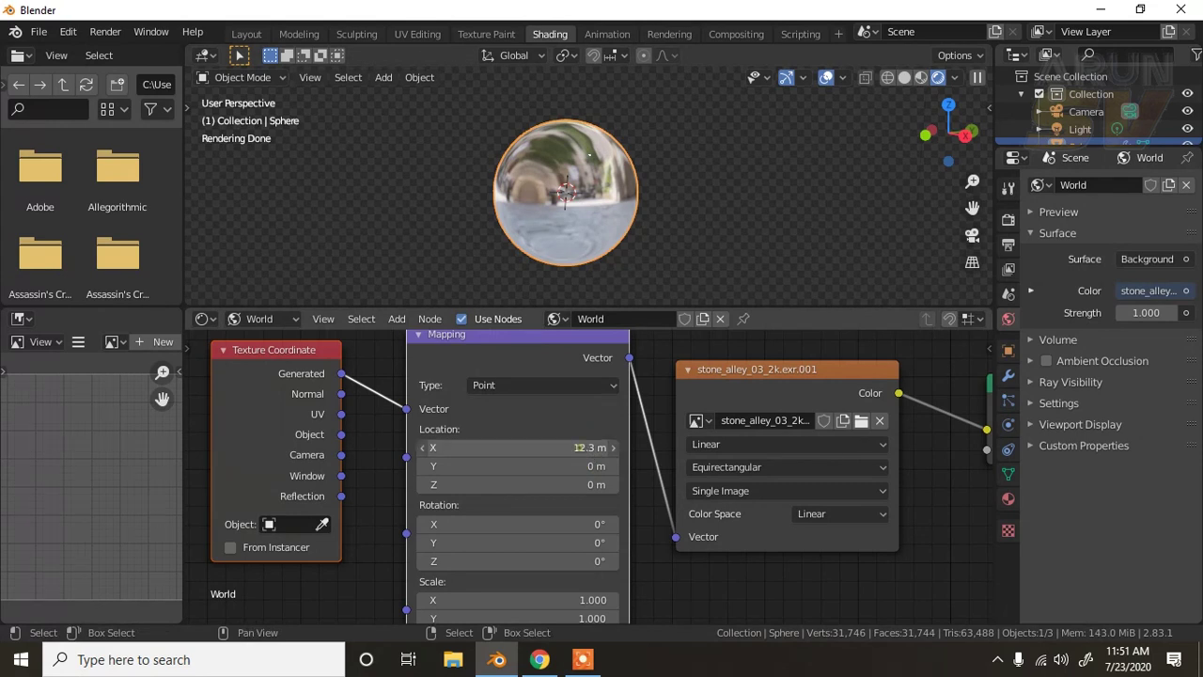
pyautogui.moveTo(577, 448); pyautogui.dragTo(828, 447)
pyautogui.moveTo(576, 465)
pyautogui.mouseDown()
pyautogui.moveTo(611, 466)
pyautogui.moveTo(555, 466)
pyautogui.moveTo(570, 461)
pyautogui.mouseUp()
pyautogui.click(575, 462)
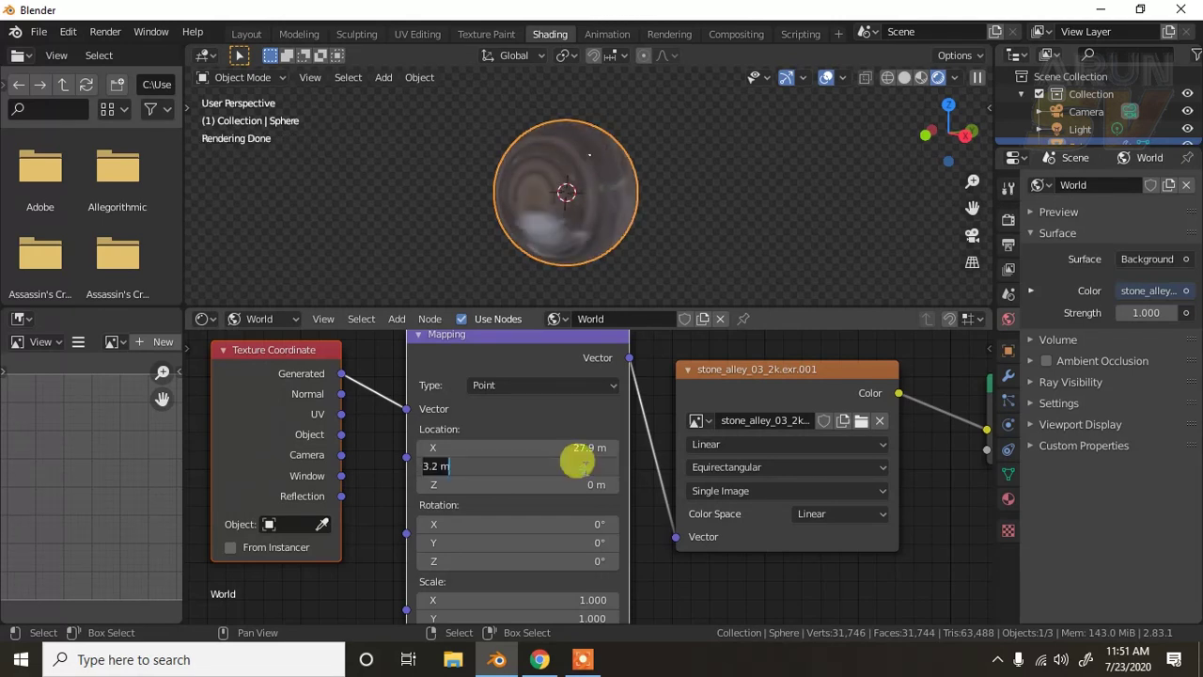
pyautogui.press('Return')
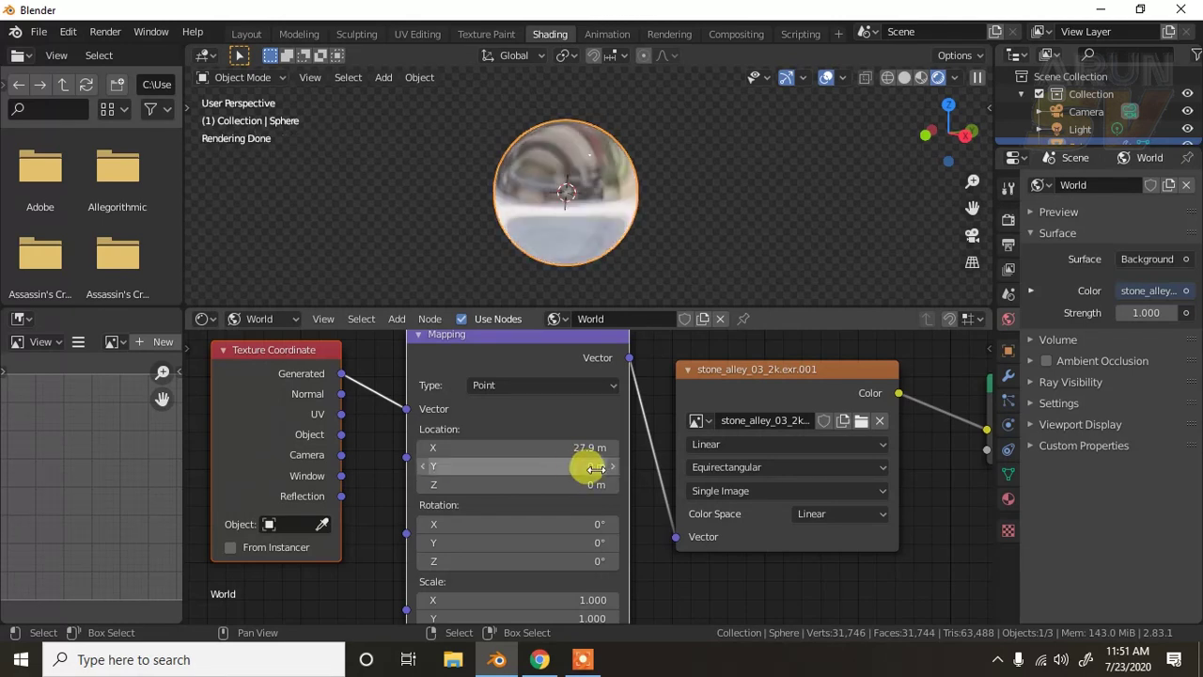
pyautogui.moveTo(577, 484)
pyautogui.mouseDown()
pyautogui.moveTo(590, 484)
pyautogui.moveTo(545, 484)
pyautogui.mouseUp()
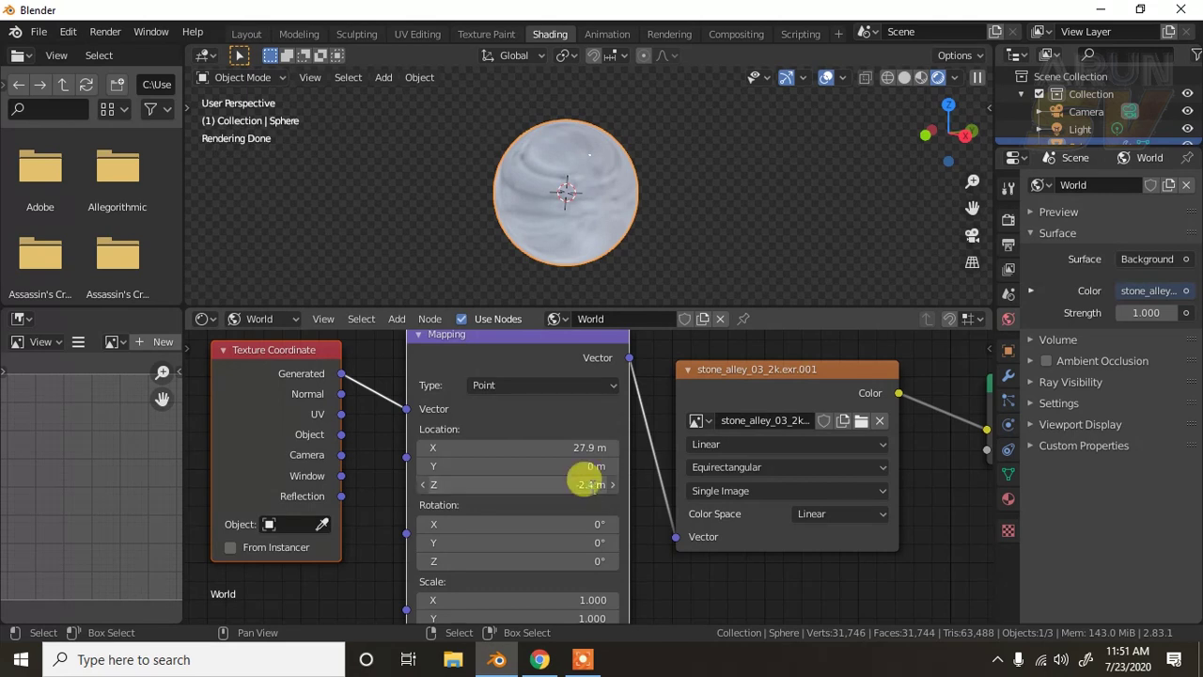
pyautogui.click(583, 484)
pyautogui.write('0')
pyautogui.press('Return')
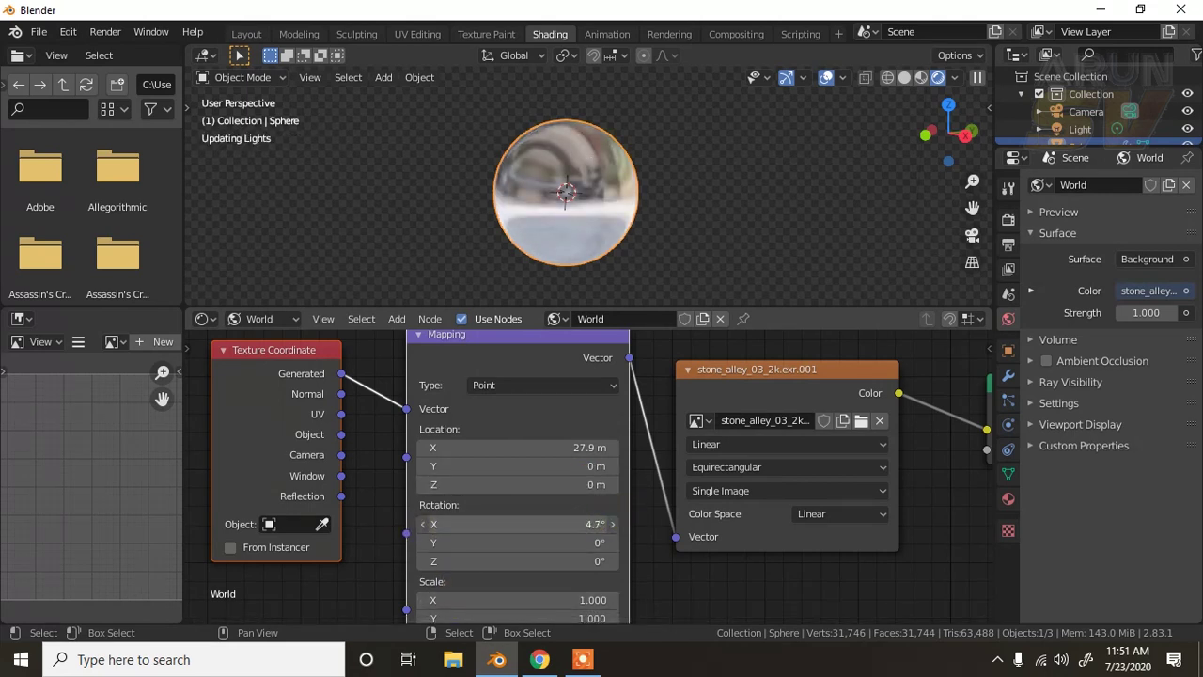
# Step: Rotate the environment to X 35.6° and Y 13°, and bring Mapping Scale X down to -1.6
pyautogui.moveTo(517, 524)
pyautogui.mouseDown()
pyautogui.moveTo(594, 524)
pyautogui.moveTo(596, 542)
pyautogui.moveTo(613, 543)
pyautogui.mouseUp()
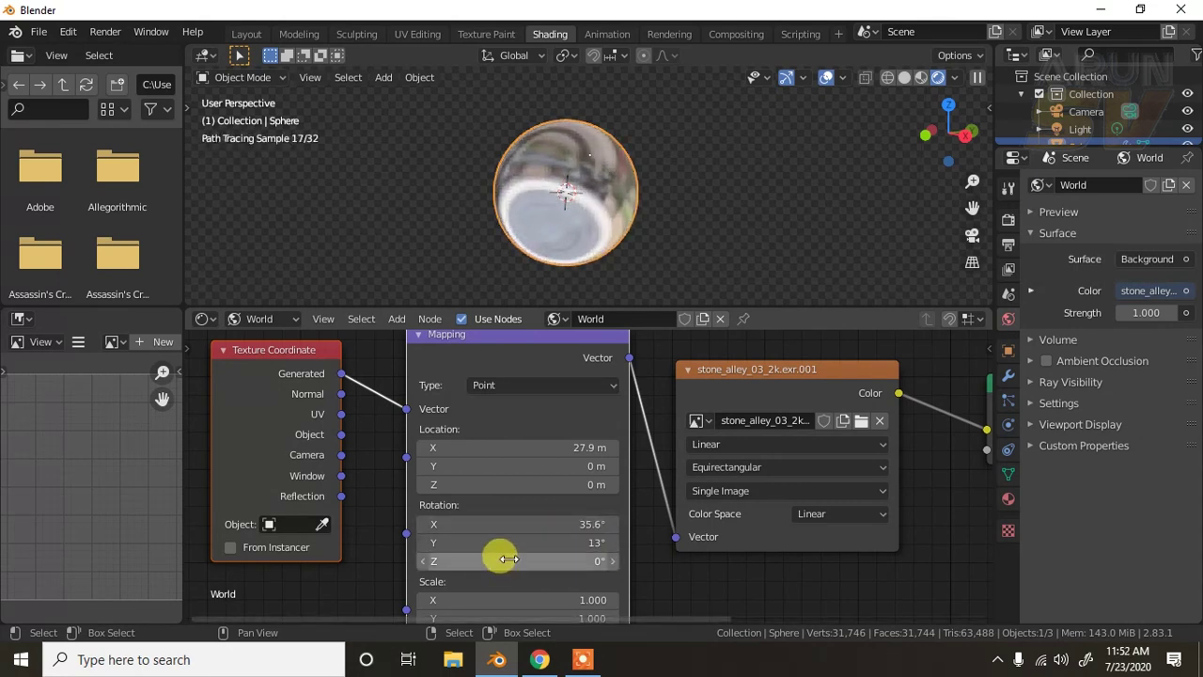
pyautogui.scroll(-2, 498, 555)
pyautogui.doubleClick(564, 575)
pyautogui.write('22.7')
pyautogui.press('Return')
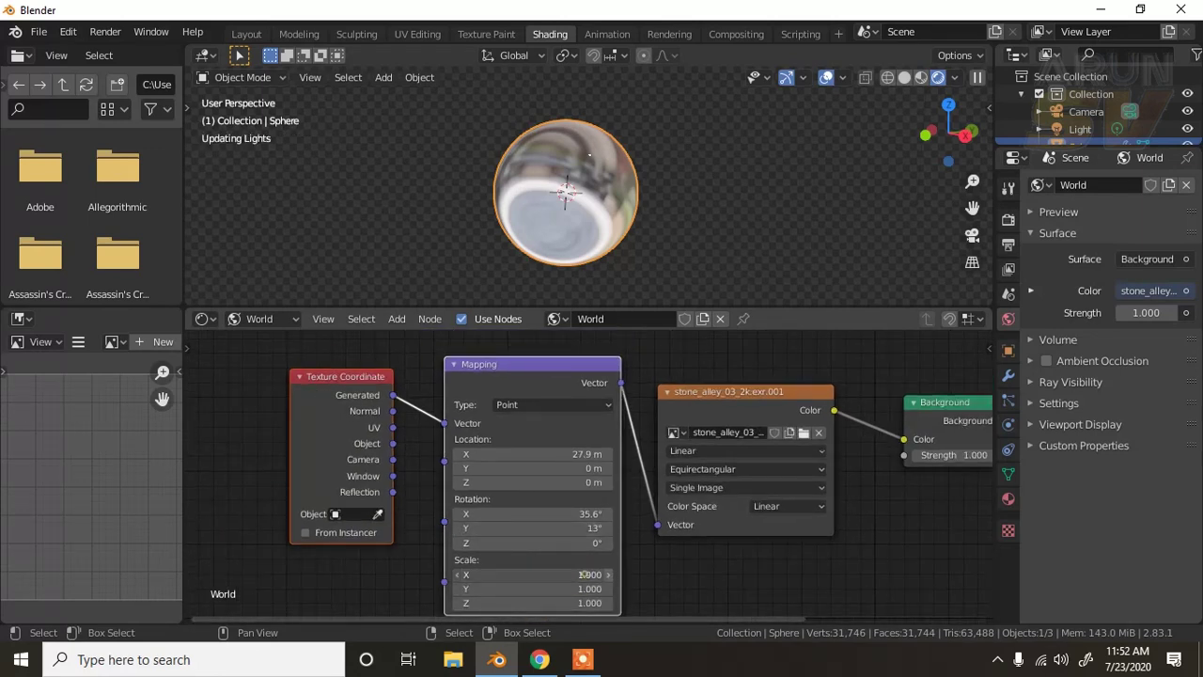
pyautogui.moveTo(564, 574); pyautogui.dragTo(508, 574)
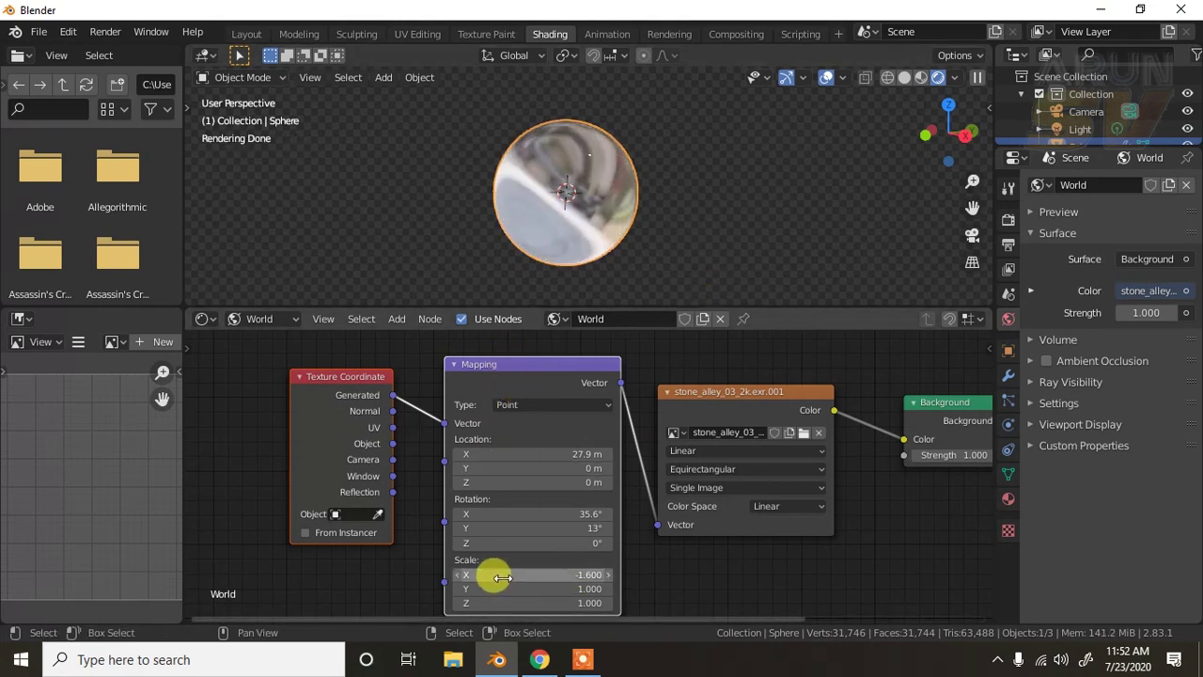
pyautogui.moveTo(806, 502); pyautogui.dragTo(672, 491, button='middle')
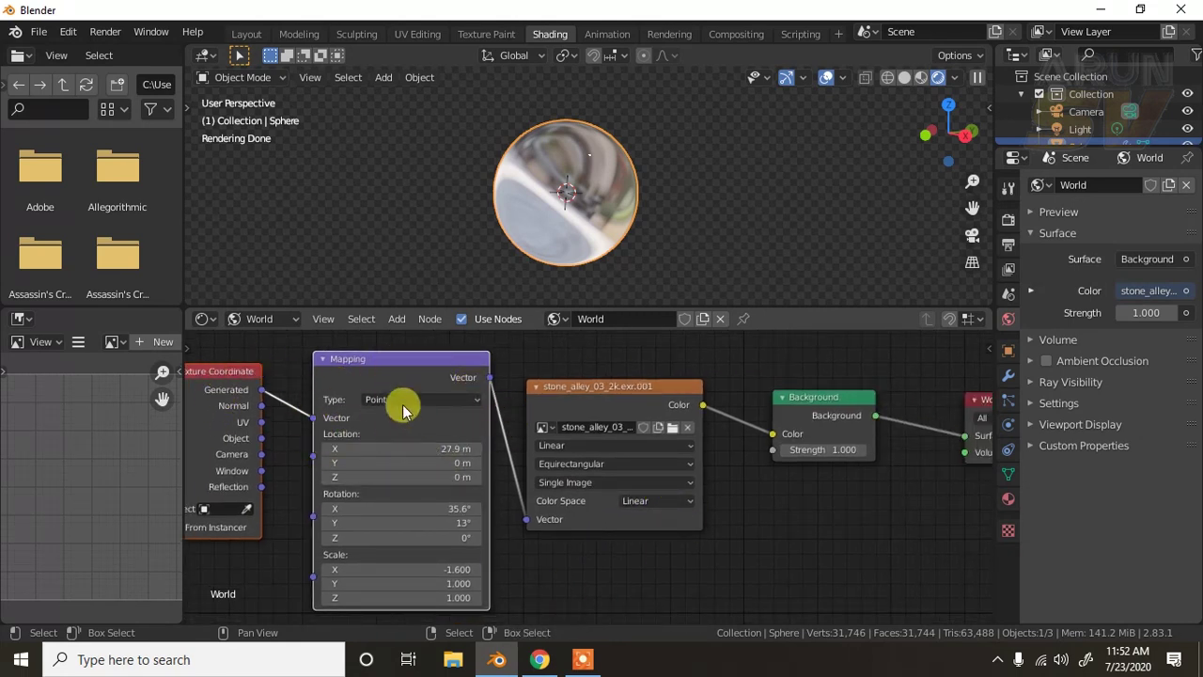
pyautogui.click(69, 31)
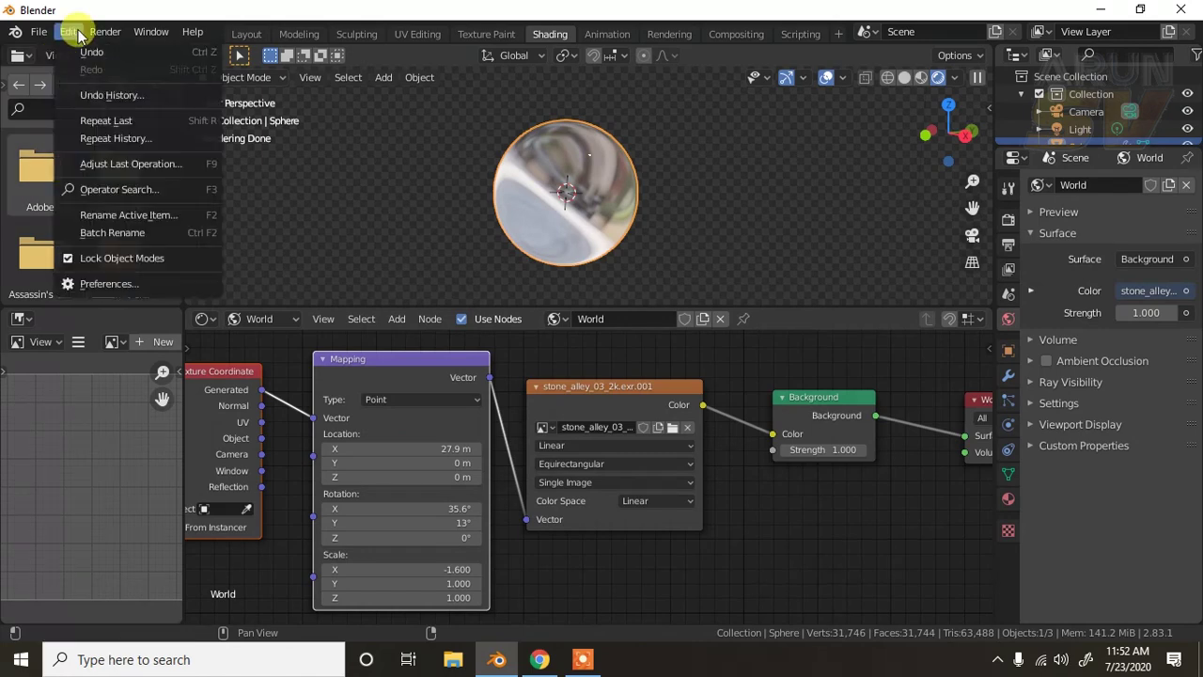
pyautogui.click(100, 284)
pyautogui.moveTo(264, 59); pyautogui.dragTo(586, 88)
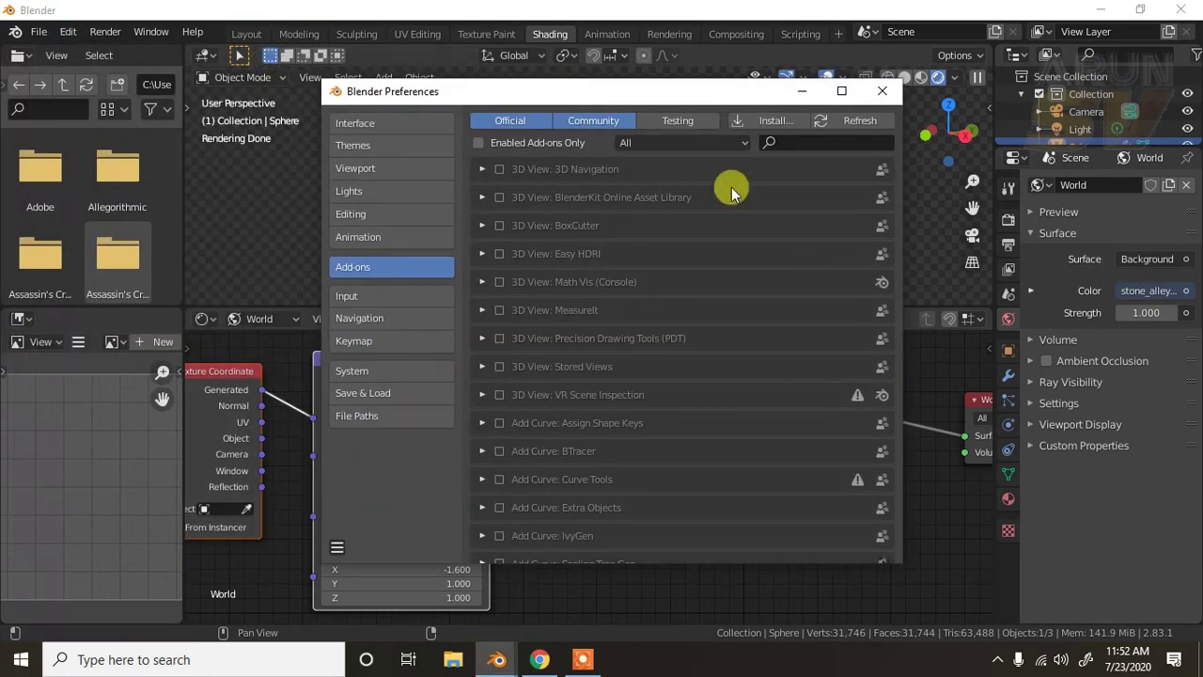
pyautogui.click(809, 141)
pyautogui.write('no')
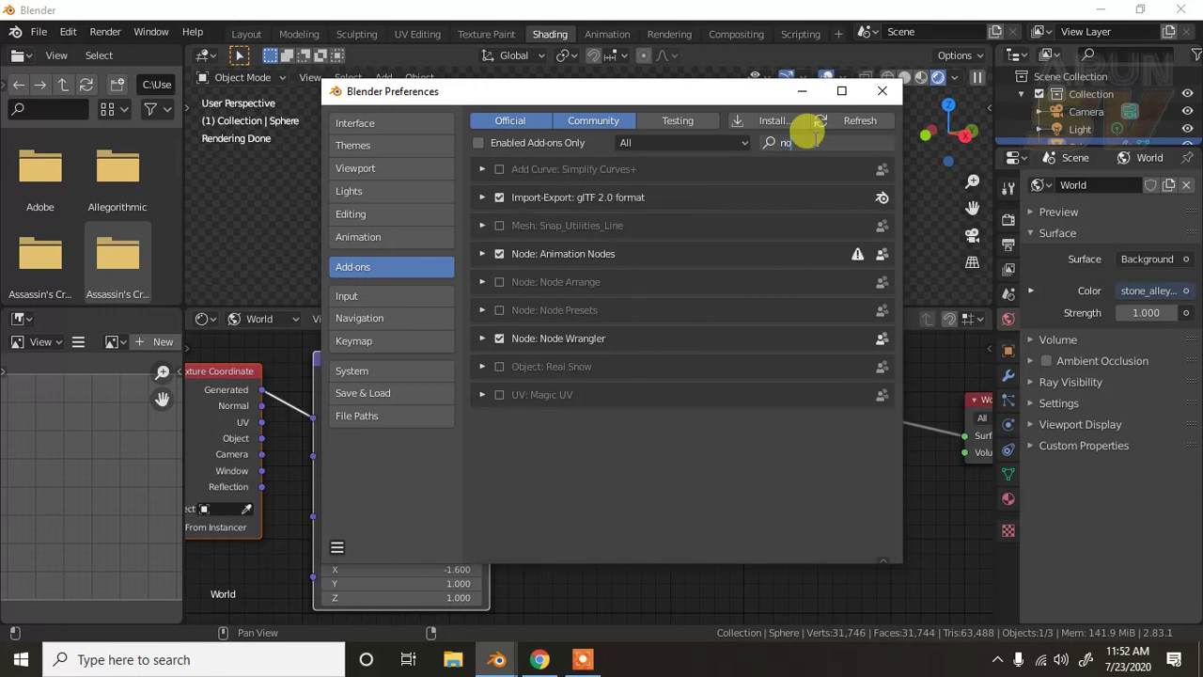
pyautogui.write('de wra')
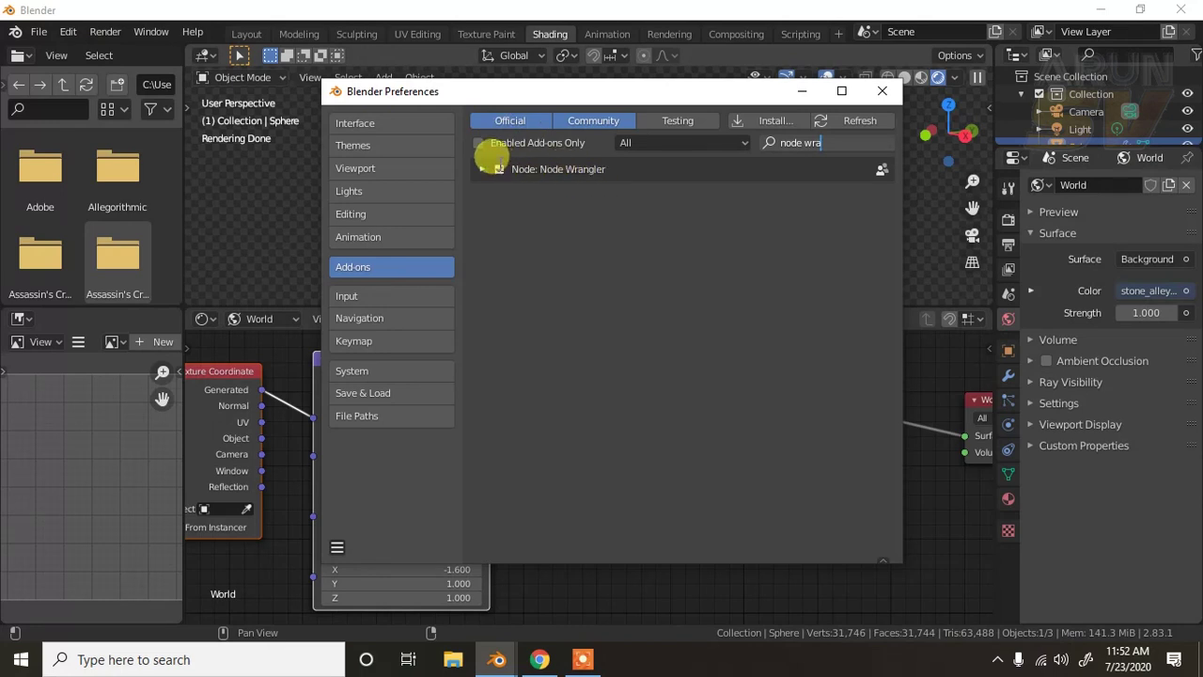
pyautogui.click(499, 170)
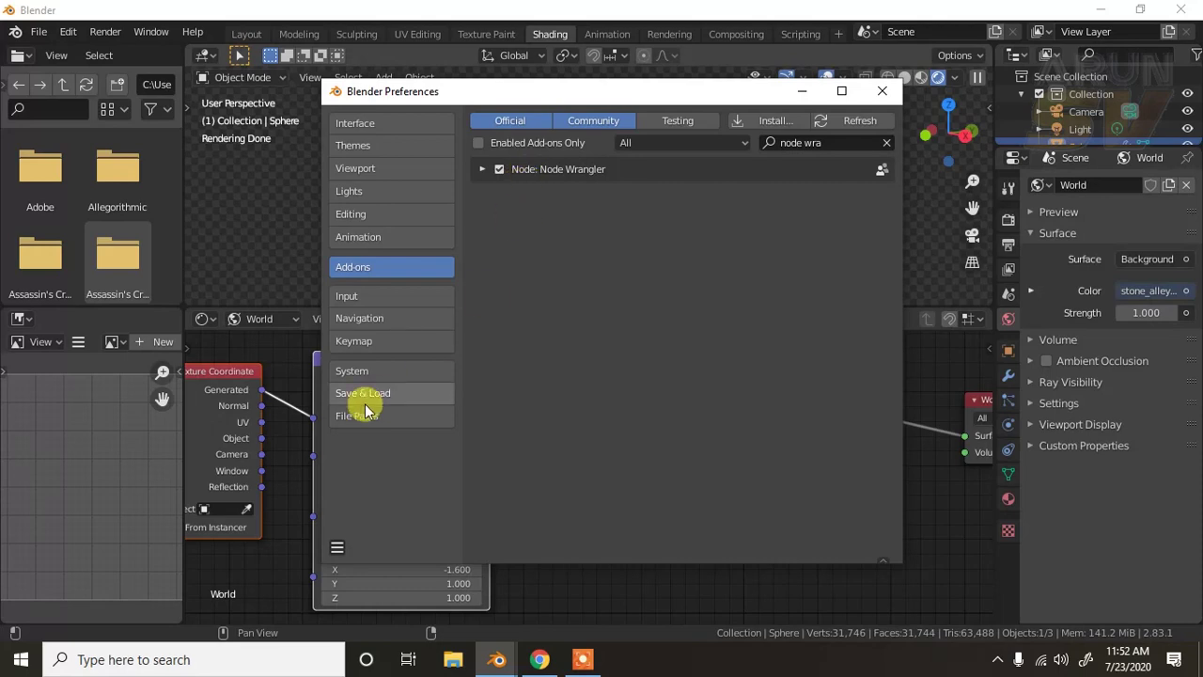
pyautogui.click(882, 91)
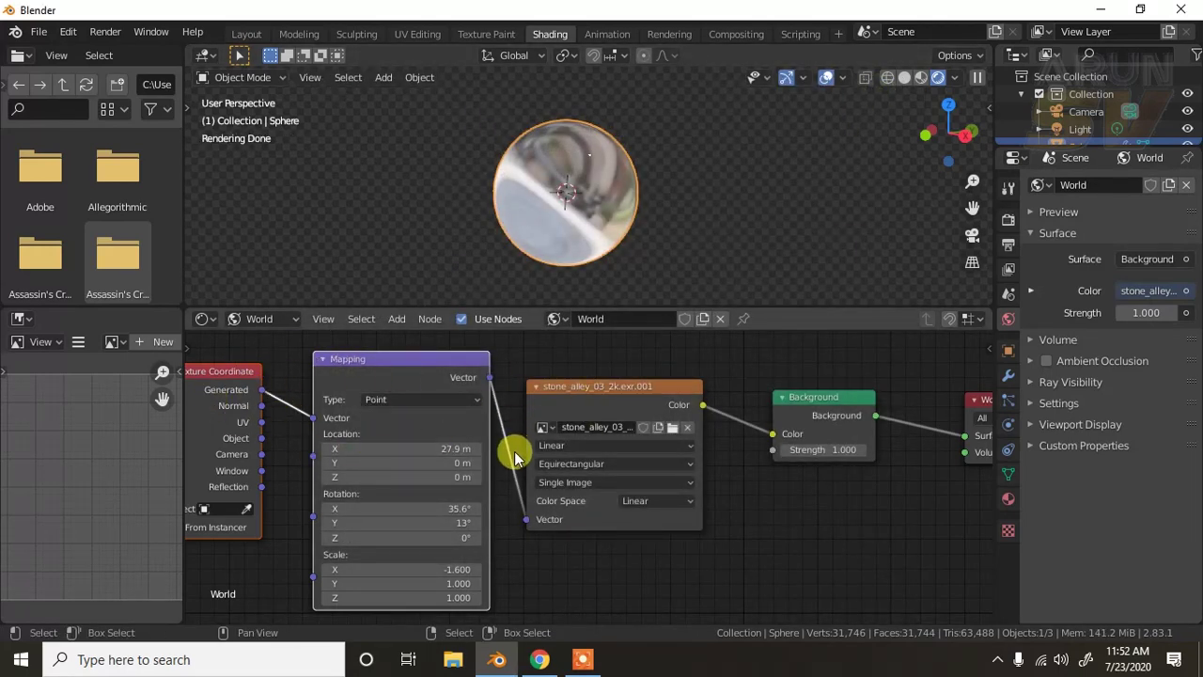
# Step: In Layout, render a test image of the sphere through the scene camera, then close the render window
pyautogui.scroll(-3, 667, 486)
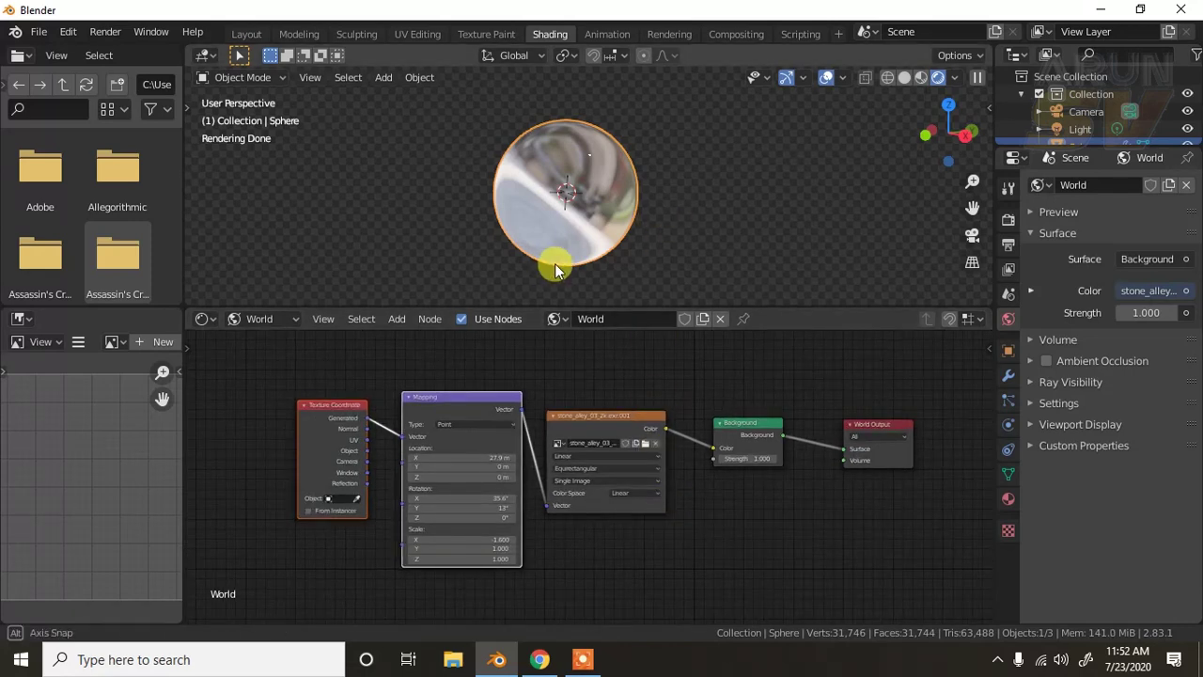
pyautogui.moveTo(551, 263); pyautogui.dragTo(591, 244, button='middle')
pyautogui.click(245, 35)
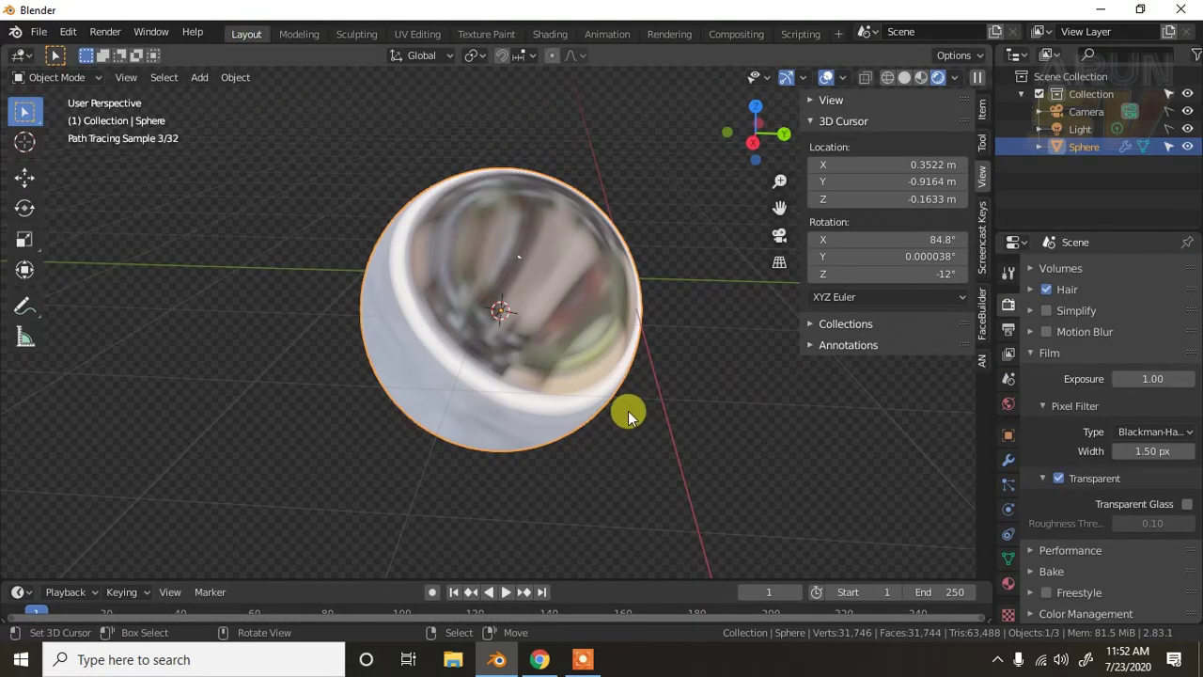
pyautogui.scroll(-2, 628, 413)
pyautogui.scroll(-4, 628, 414)
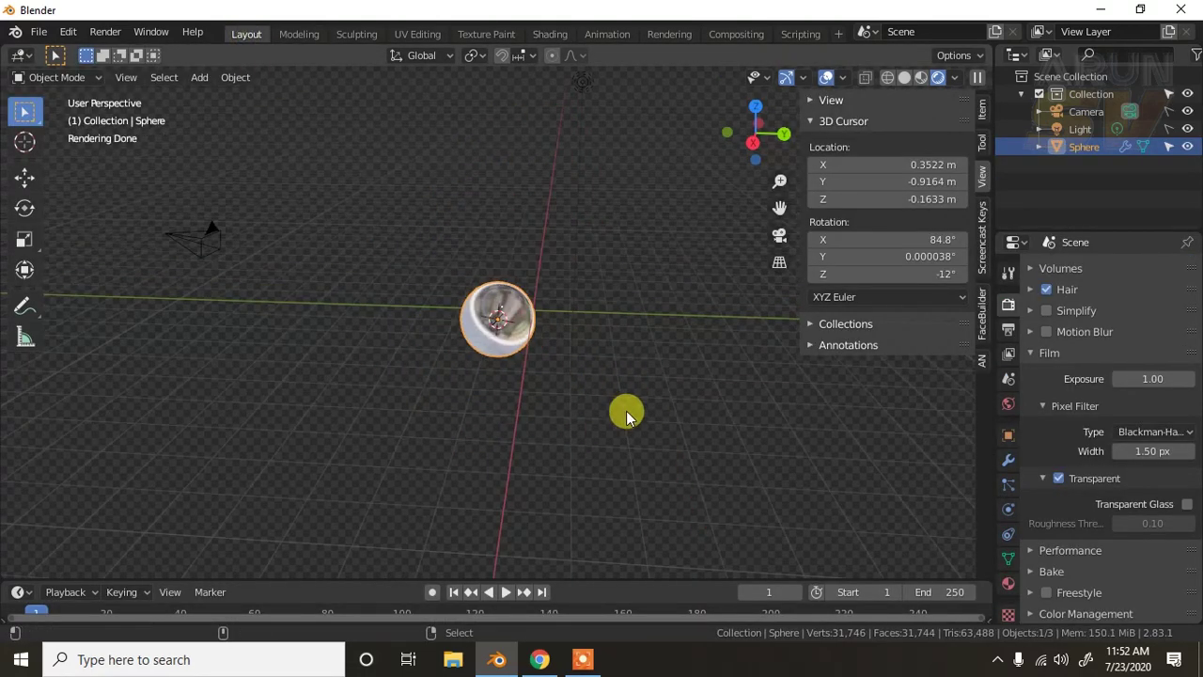
pyautogui.press('KP_0')
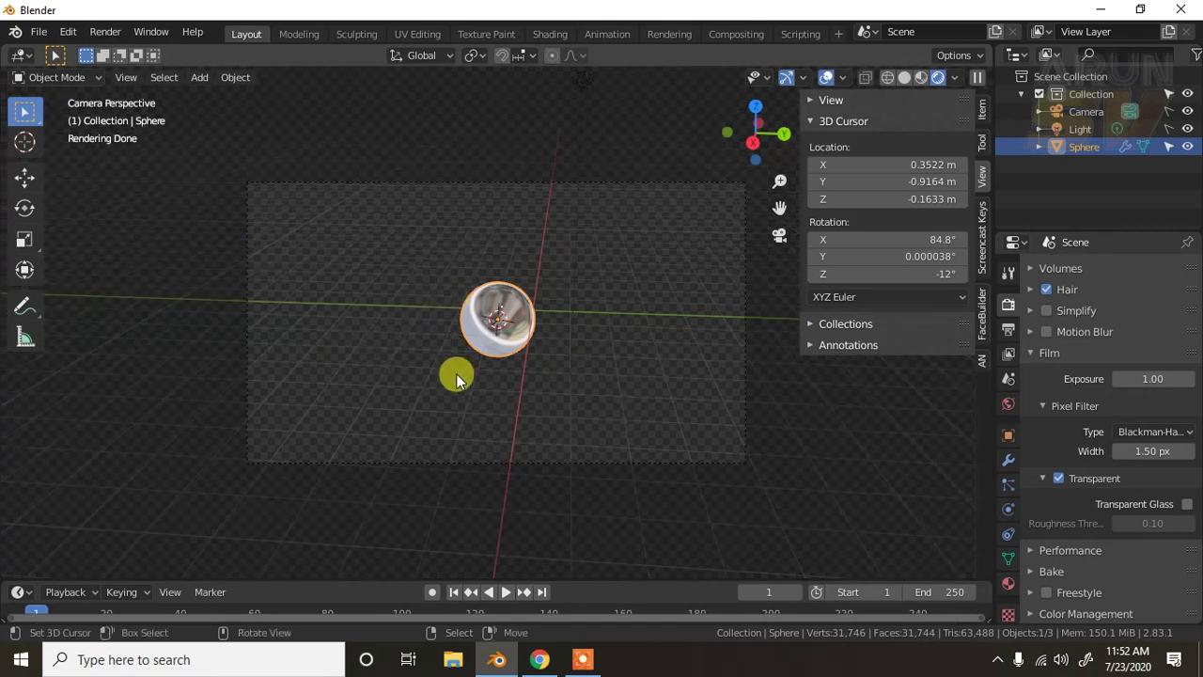
pyautogui.press('F12')
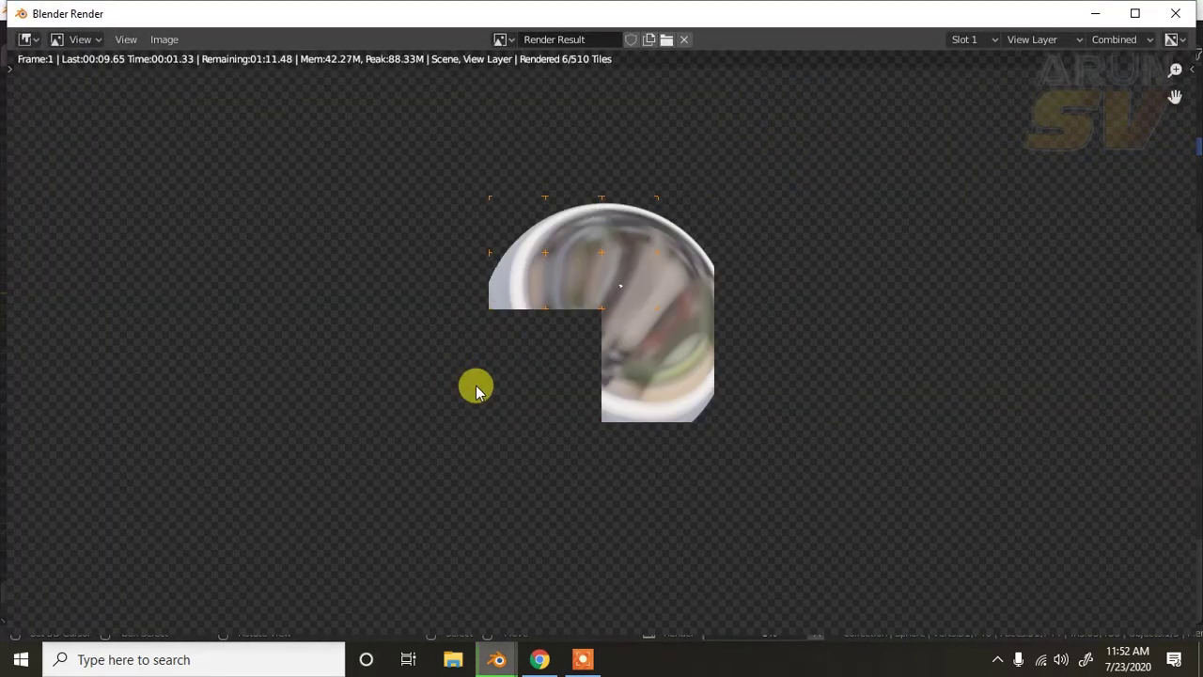
pyautogui.scroll(-2, 588, 362)
pyautogui.scroll(-1, 587, 362)
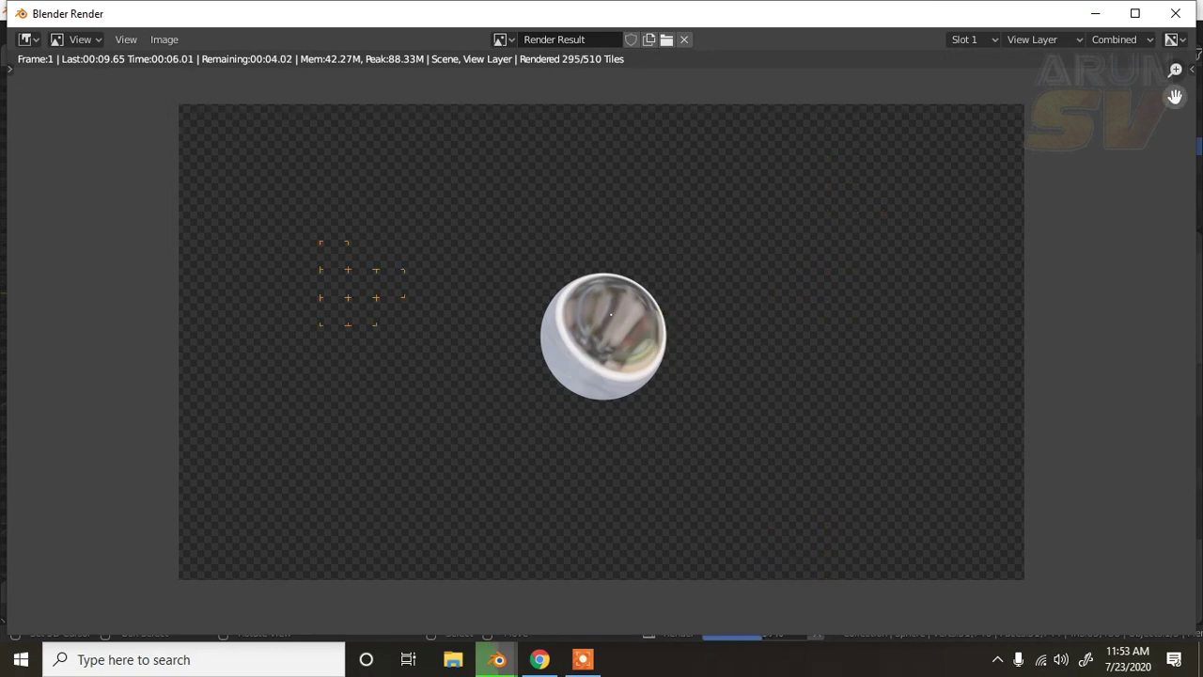
pyautogui.click(1176, 14)
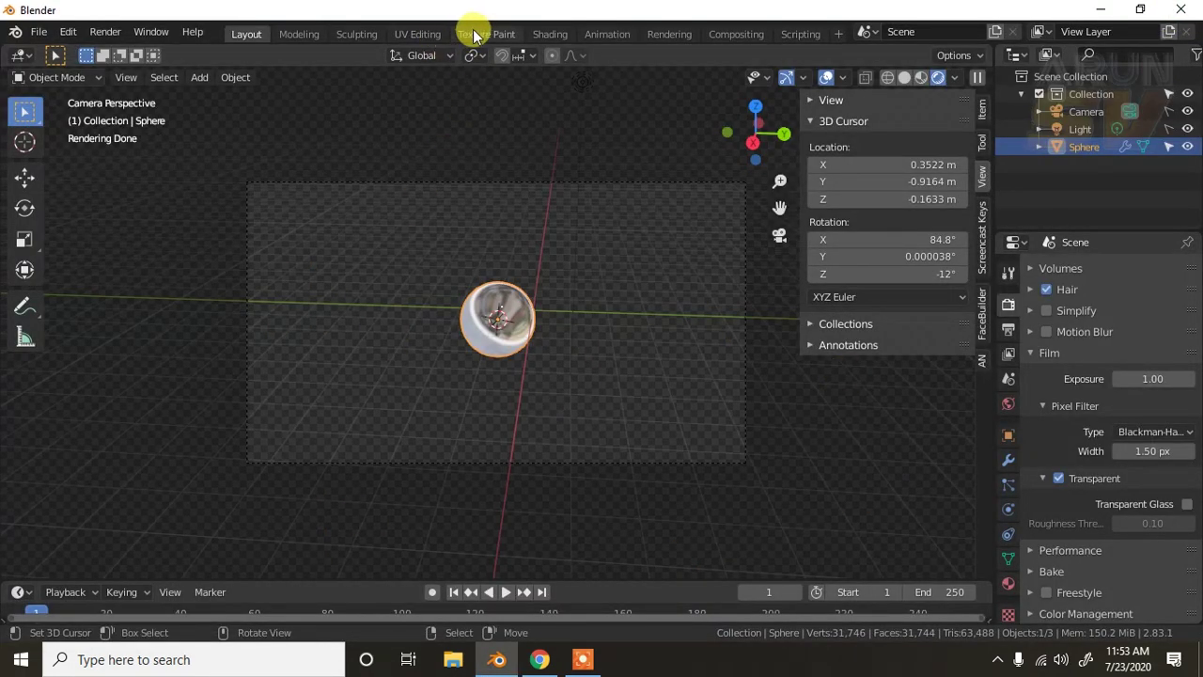
# Step: Reset the world Mapping node's Location X to 0 m
pyautogui.click(526, 34)
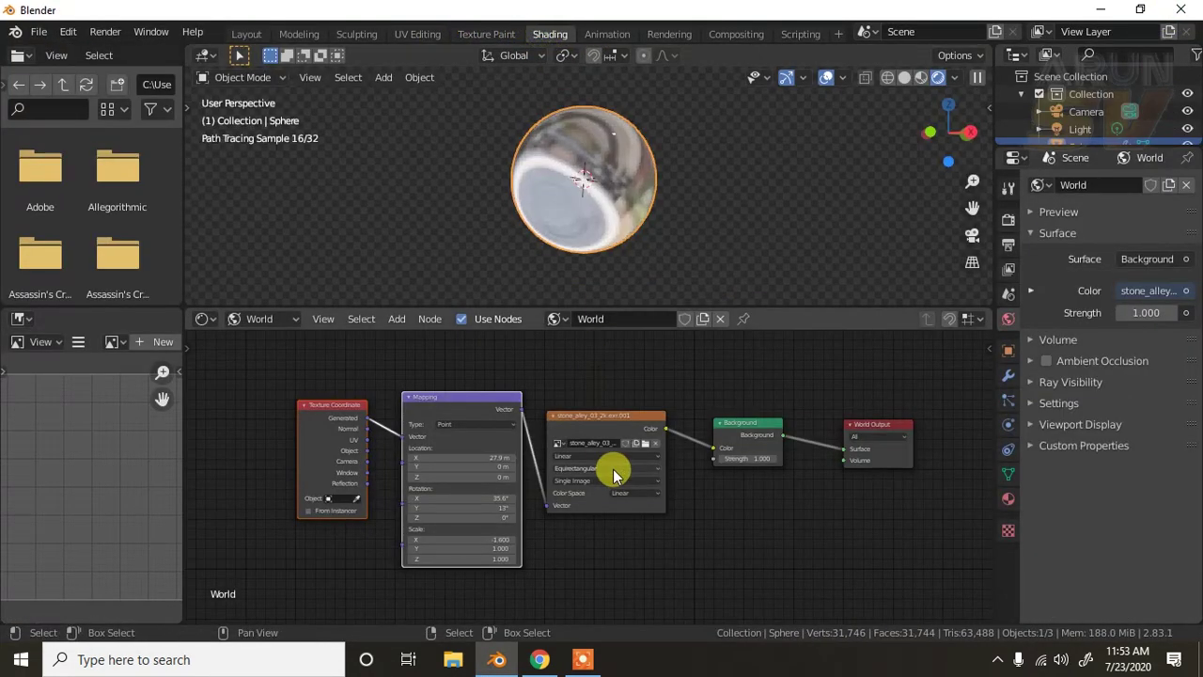
pyautogui.scroll(3, 612, 470)
pyautogui.scroll(1, 602, 465)
pyautogui.click(414, 440)
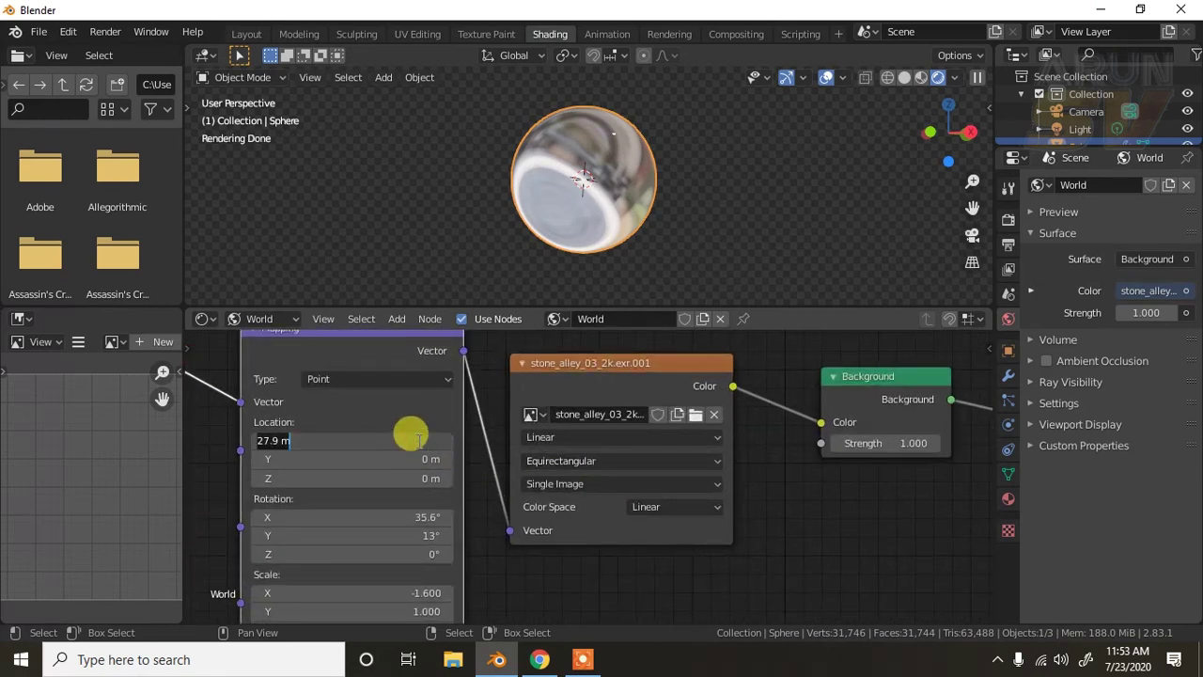
pyautogui.write('0')
pyautogui.press('Return')
# Step: Zero Mapping Rotation X and Y and commit the adjusted Scale X value
pyautogui.click(414, 517)
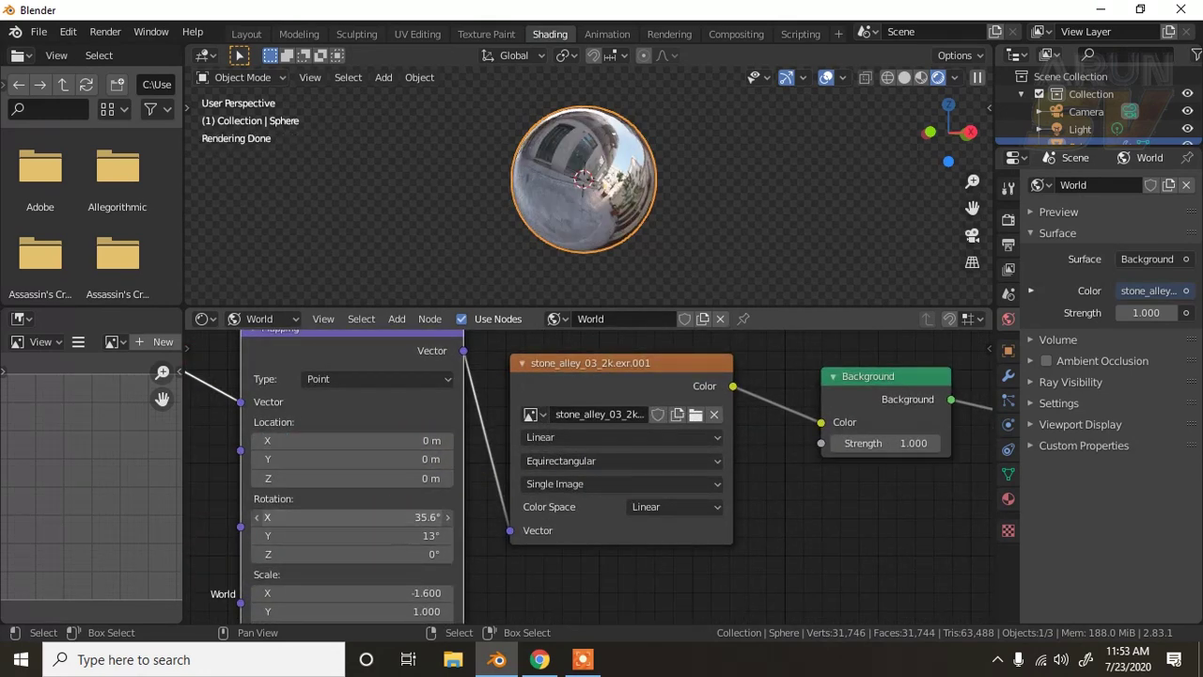
pyautogui.write('0')
pyautogui.press('Return')
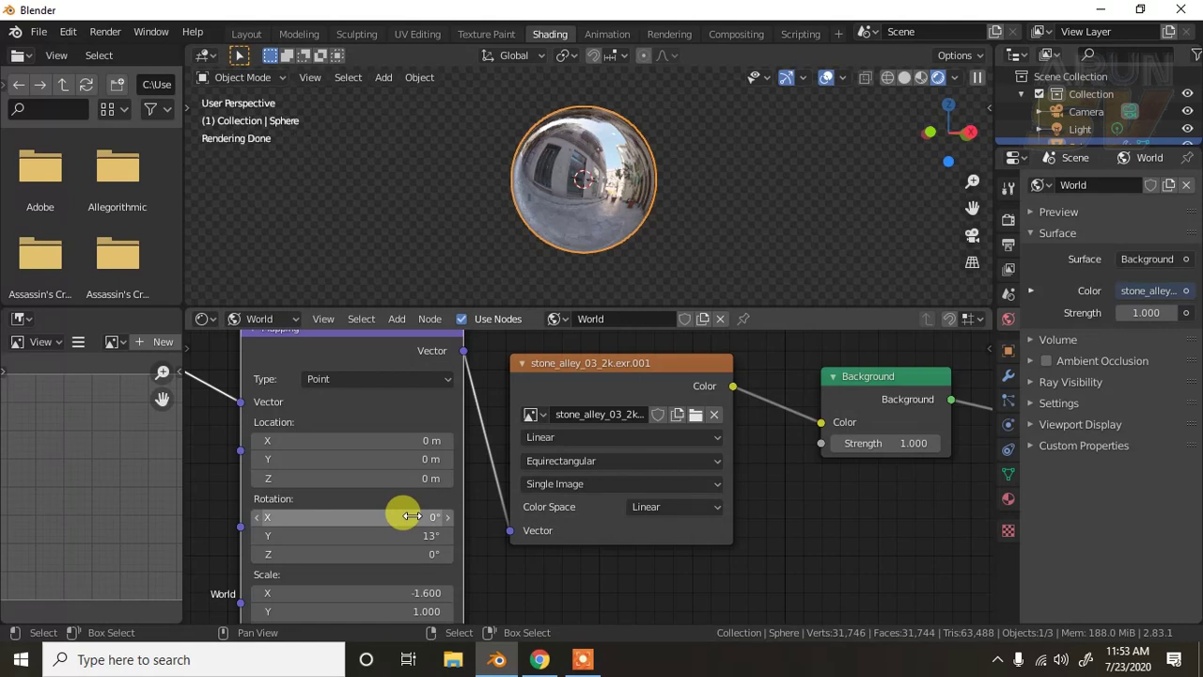
pyautogui.click(413, 533)
pyautogui.write('0')
pyautogui.press('Return')
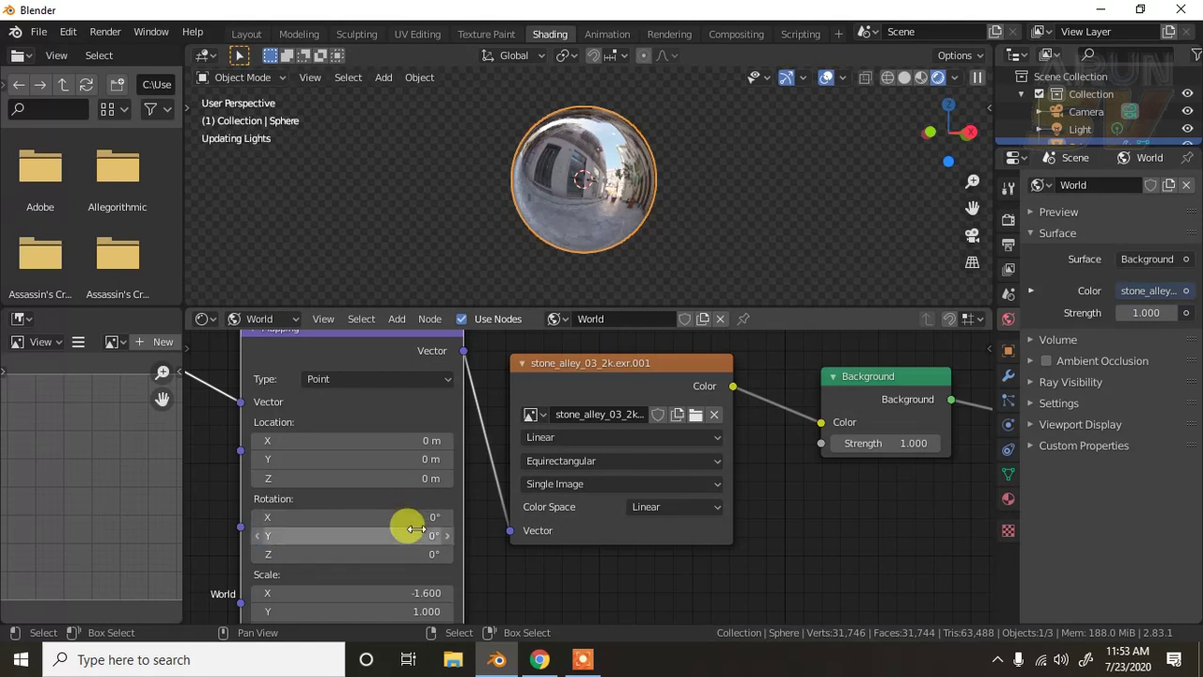
pyautogui.scroll(-1, 404, 526)
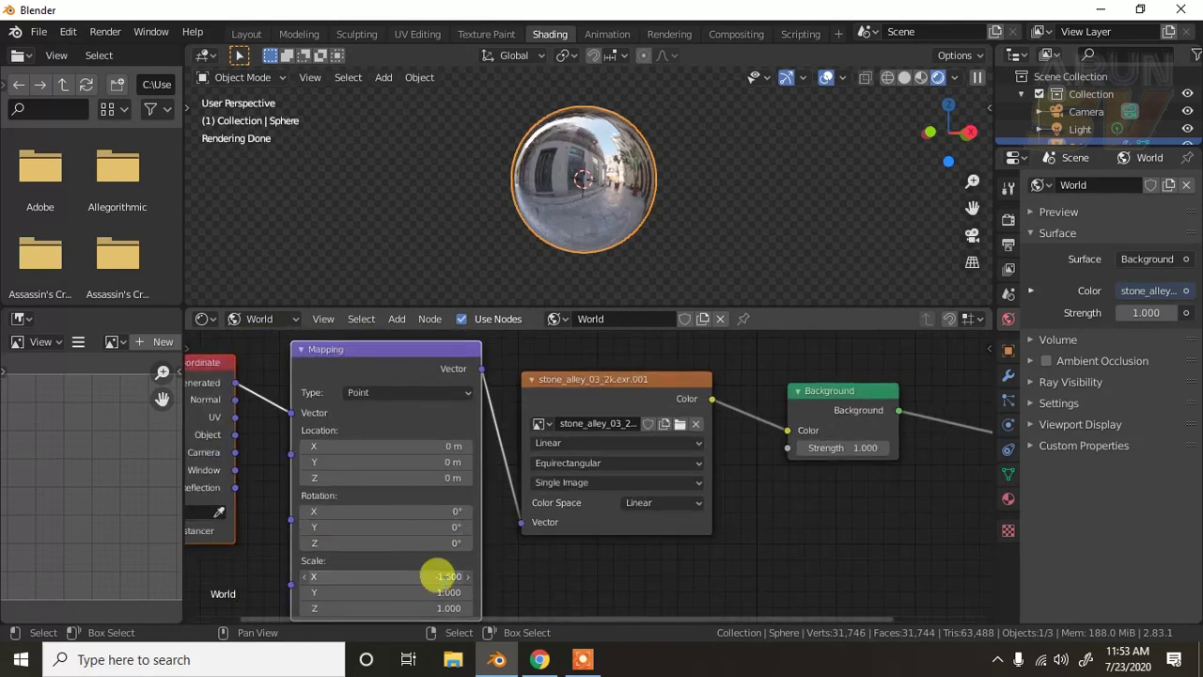
pyautogui.press('Return')
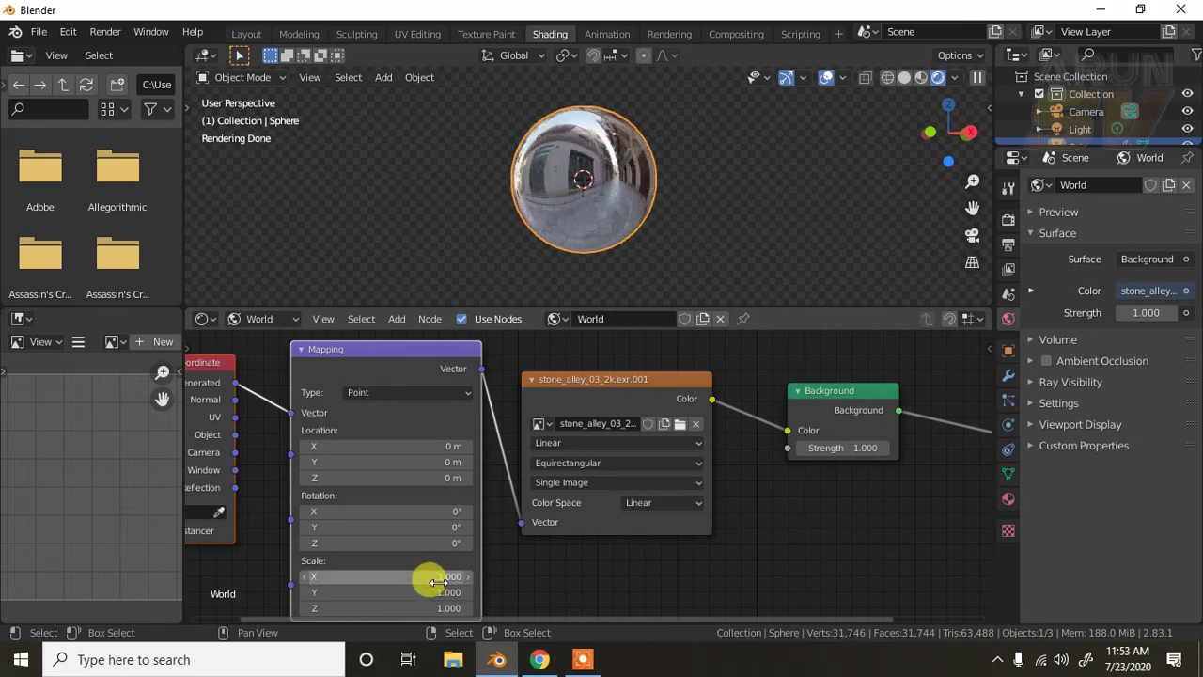
pyautogui.click(246, 34)
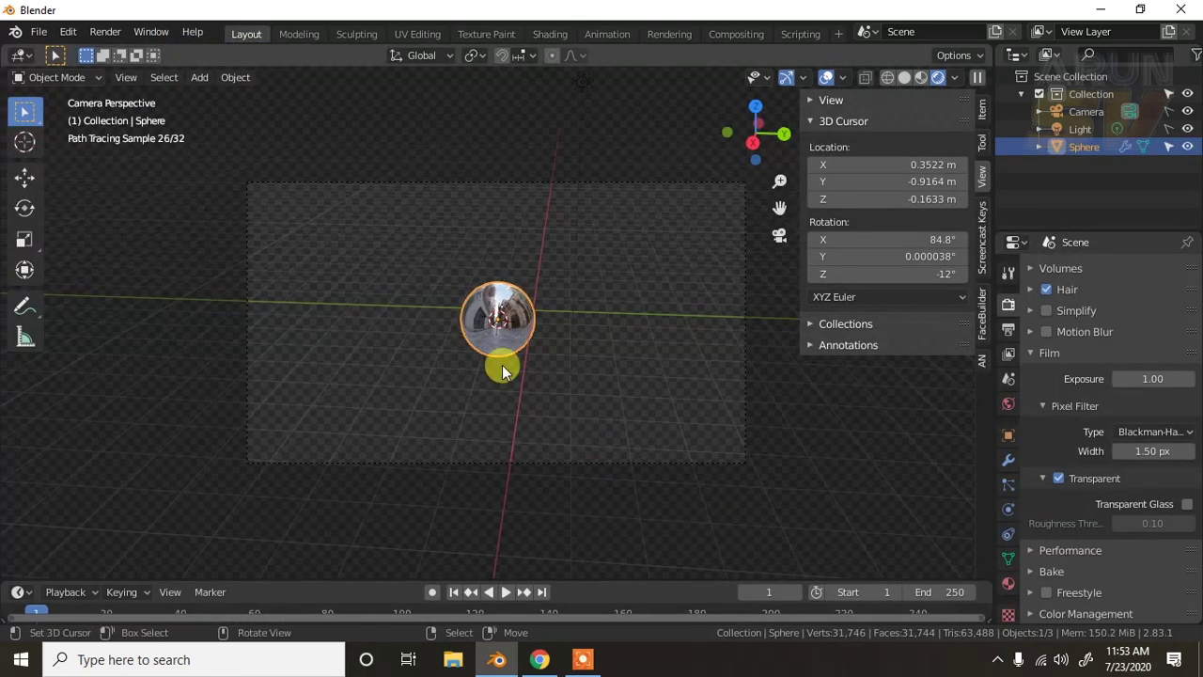
# Step: Render the final image of the sphere from the camera view with F12
pyautogui.scroll(8, 549, 397)
pyautogui.scroll(-4, 549, 397)
pyautogui.scroll(-3, 556, 396)
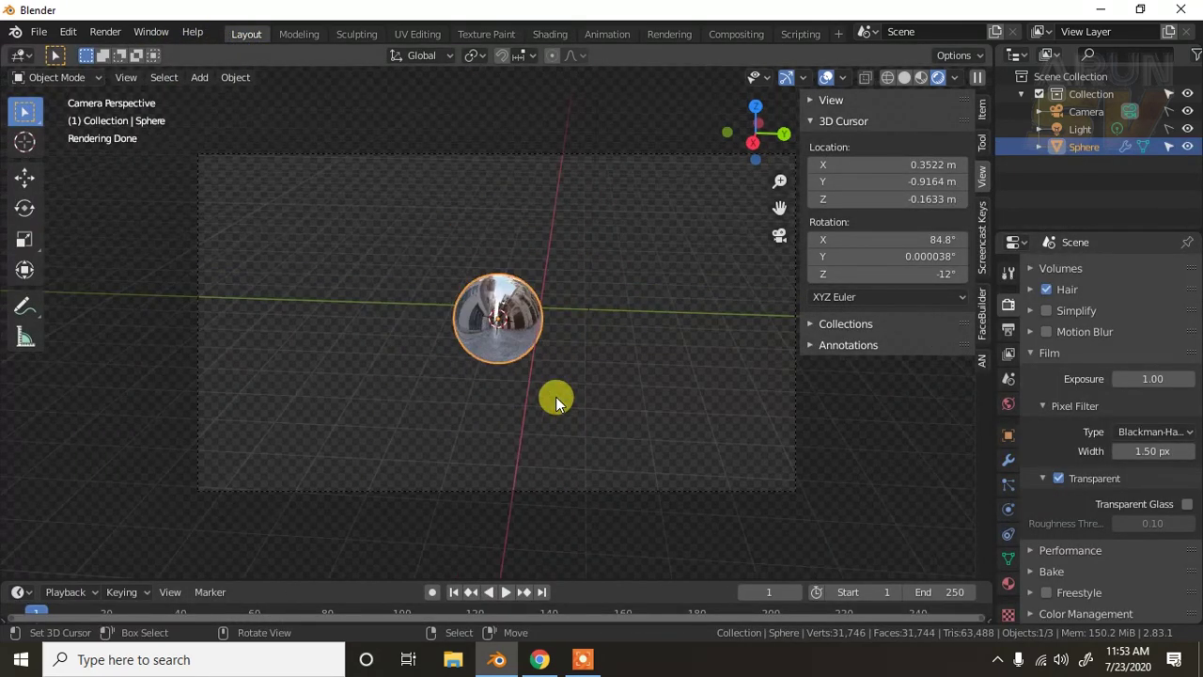
pyautogui.press('F12')
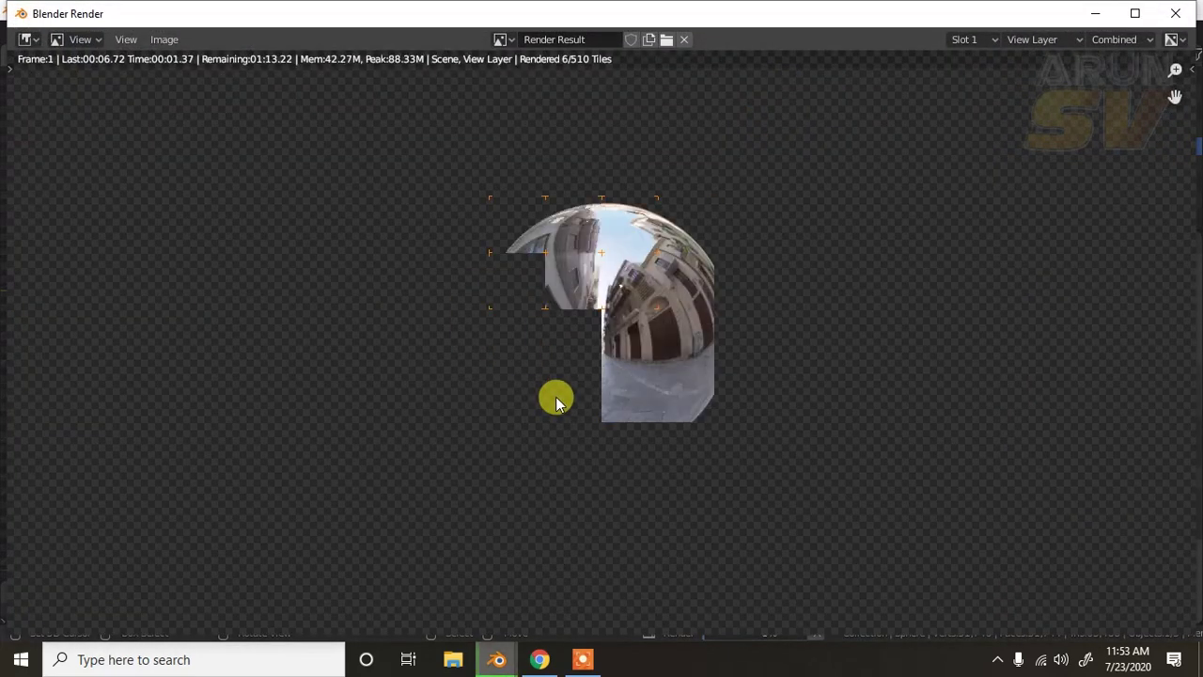